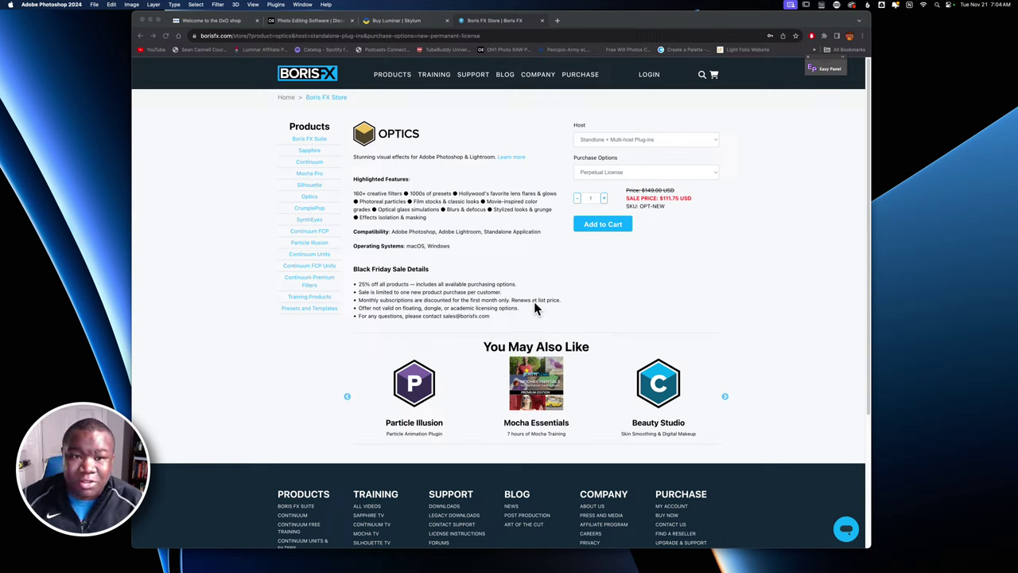
# Switch to the Skylum store tab and scroll the Luminar Neo plans down to the $149 lifetime option.
pyautogui.click(399, 24)
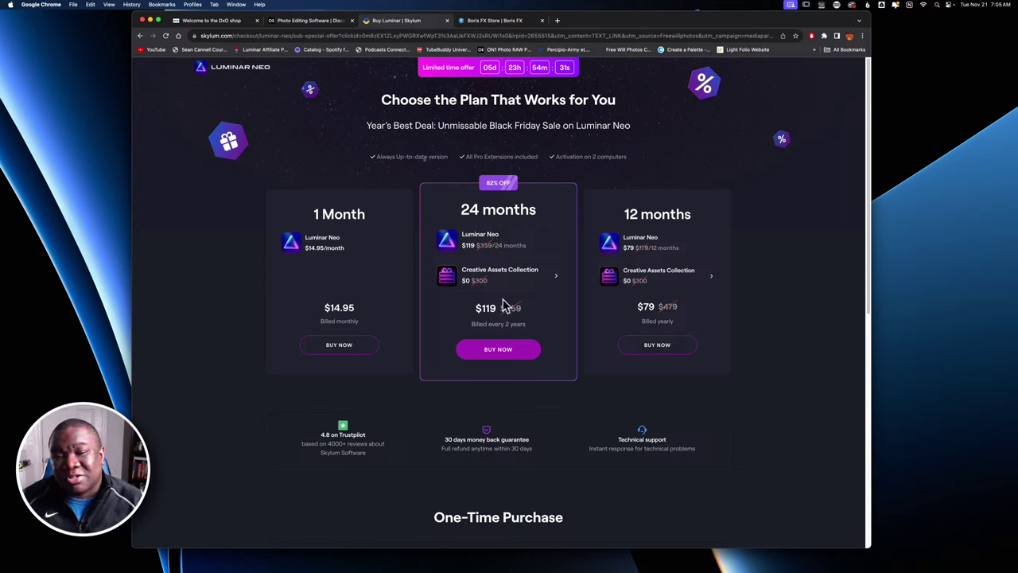
pyautogui.scroll(-1, 503, 307)
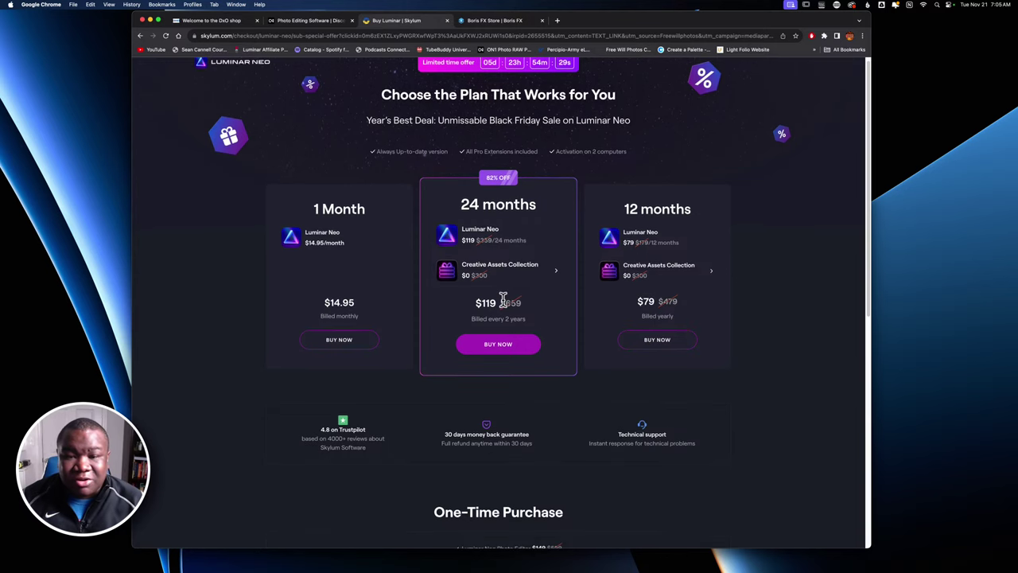
pyautogui.scroll(-10, 502, 299)
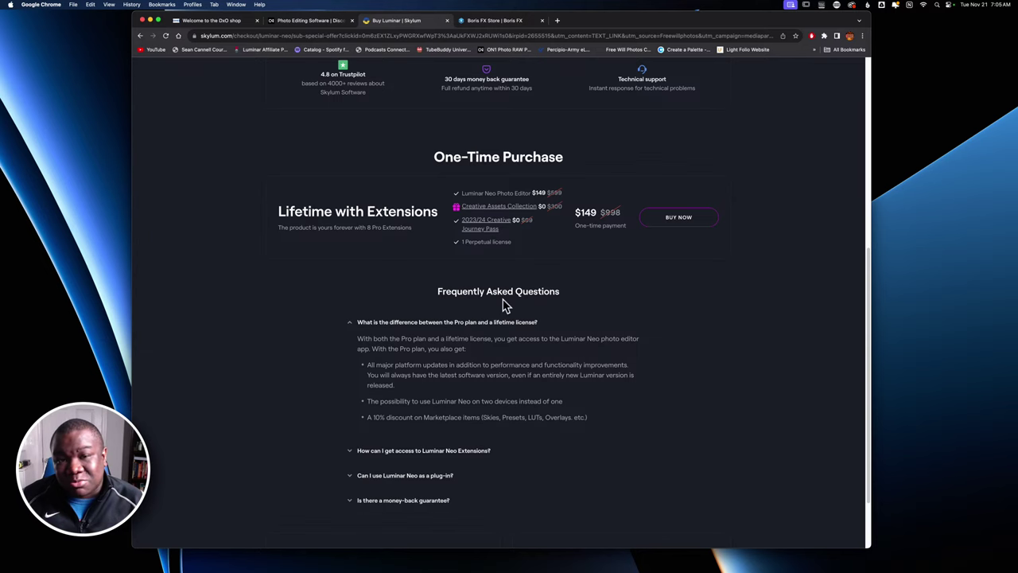
# Scroll the Luminar Neo plans page up and down, comparing the subscription and lifetime plans.
pyautogui.scroll(8, 503, 304)
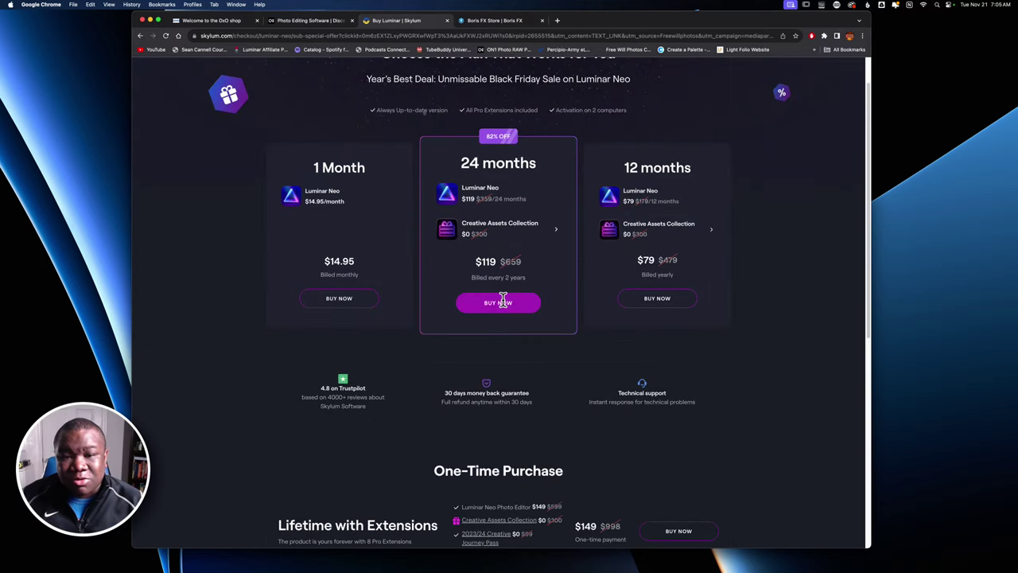
pyautogui.scroll(-4, 503, 307)
pyautogui.scroll(-4, 503, 308)
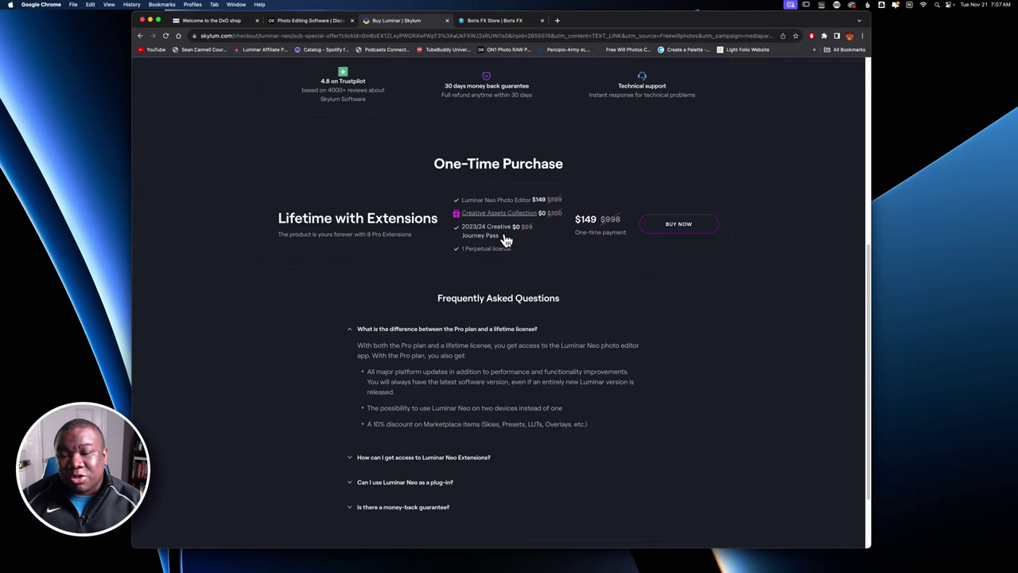
pyautogui.scroll(10, 506, 240)
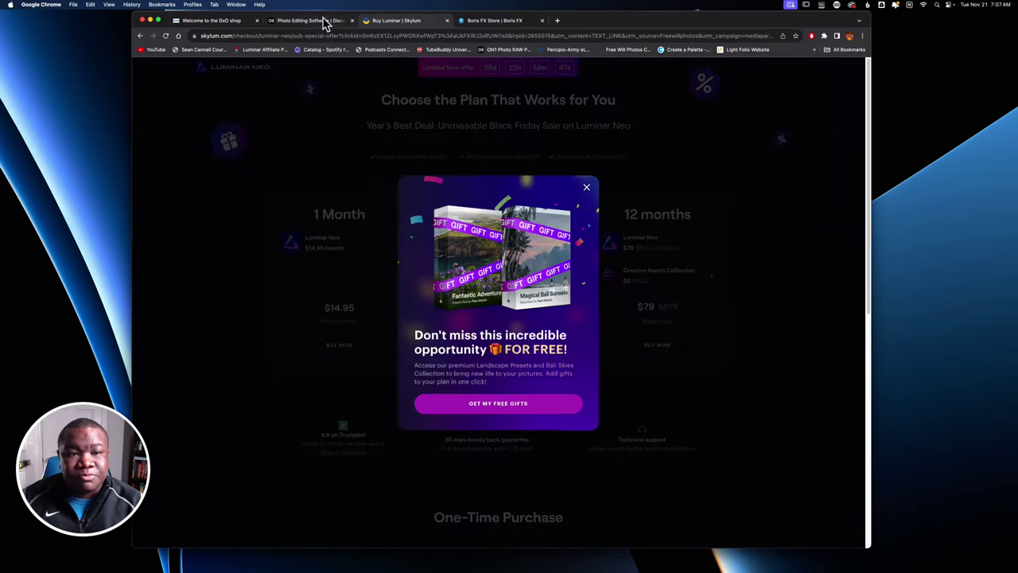
# Switch to the ON1 Photo Editing Software tab, dismiss the free trial popup, and browse the page.
pyautogui.click(321, 22)
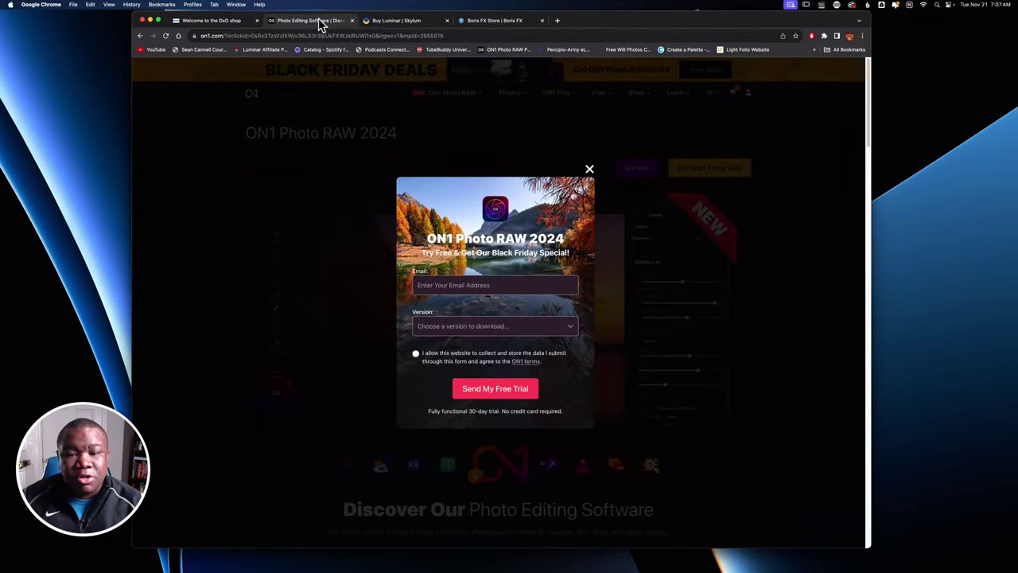
pyautogui.click(589, 172)
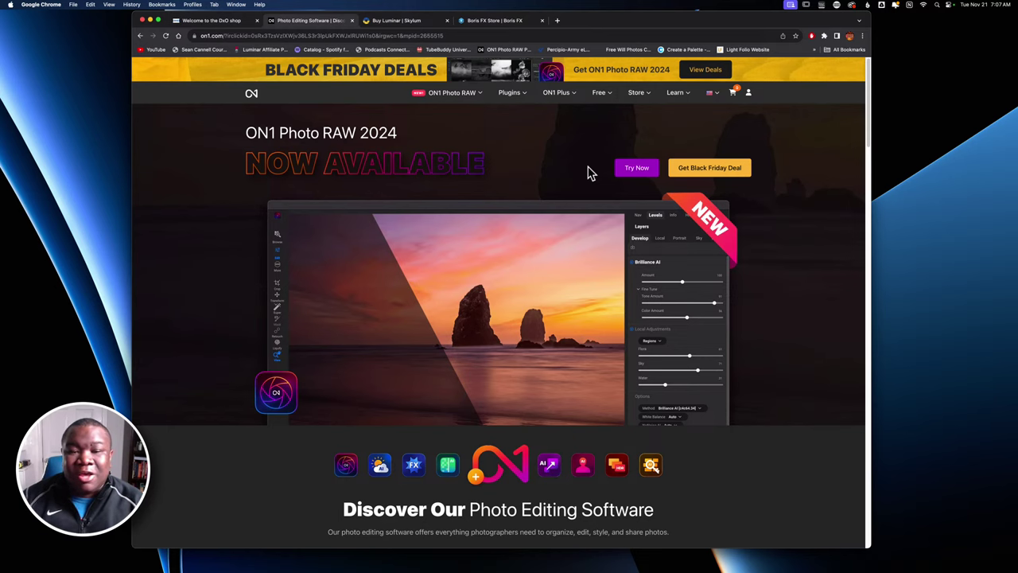
pyautogui.scroll(-20, 588, 168)
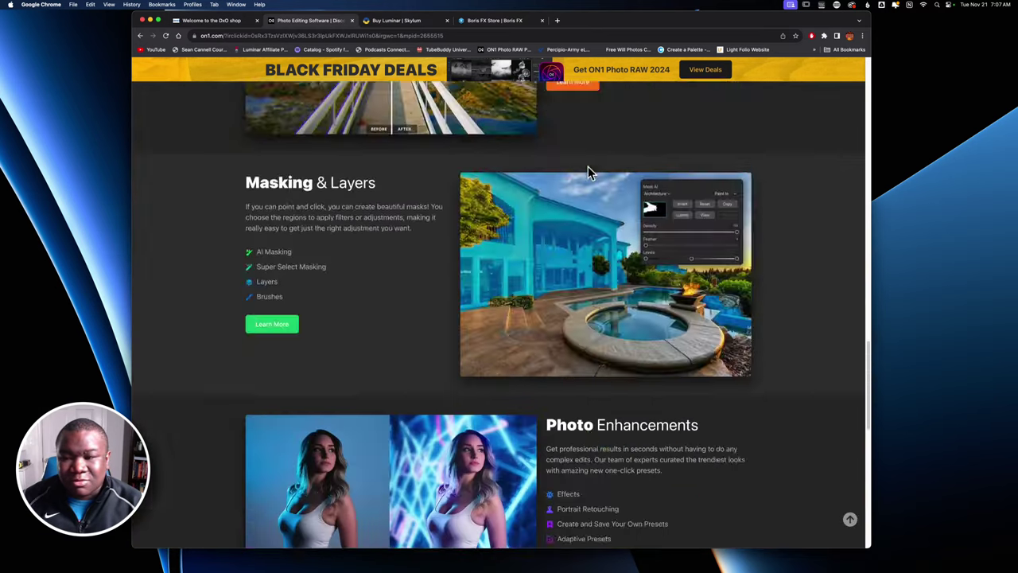
pyautogui.scroll(-10, 588, 174)
pyautogui.scroll(7, 588, 167)
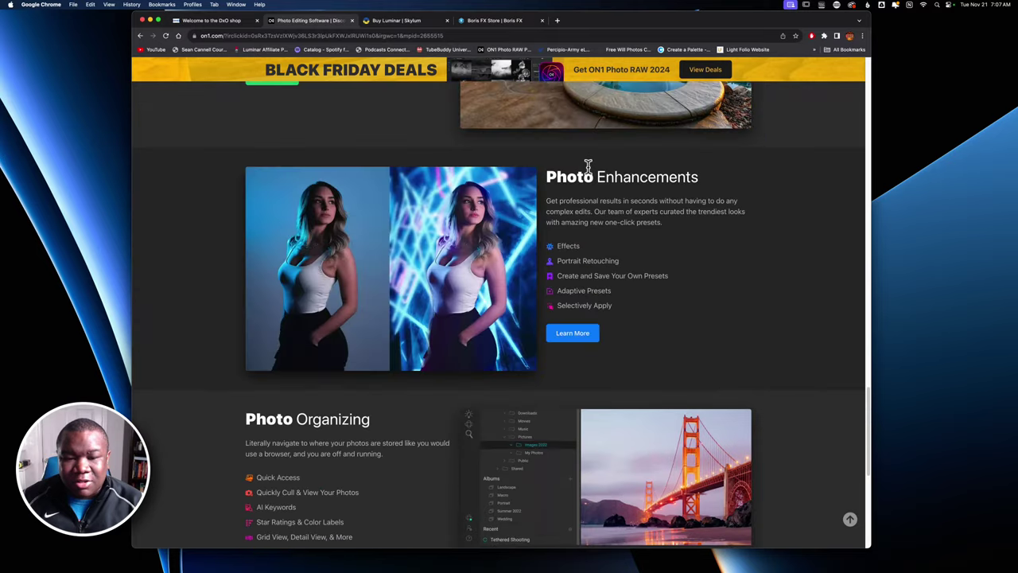
pyautogui.scroll(10, 588, 167)
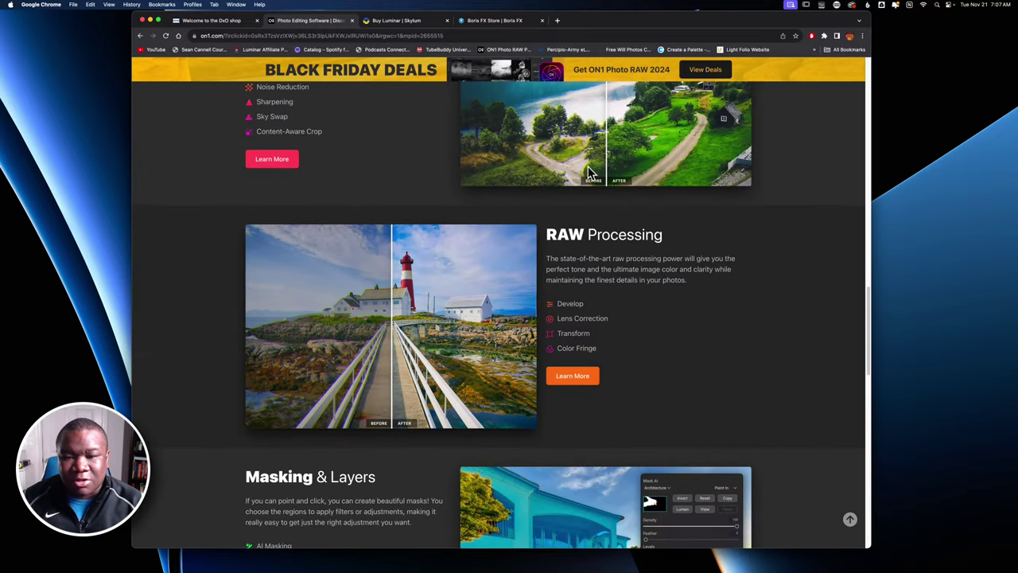
pyautogui.scroll(15, 588, 174)
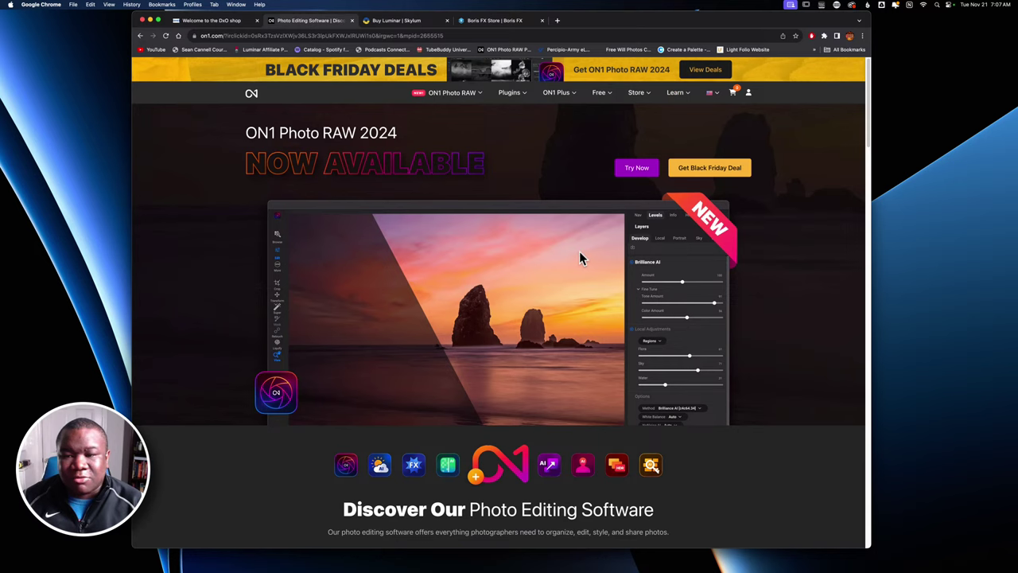
# Open the ON1 Black Friday deal page and switch ON1 Photo RAW 2024 to $63.99 Upgrade pricing.
pyautogui.click(713, 171)
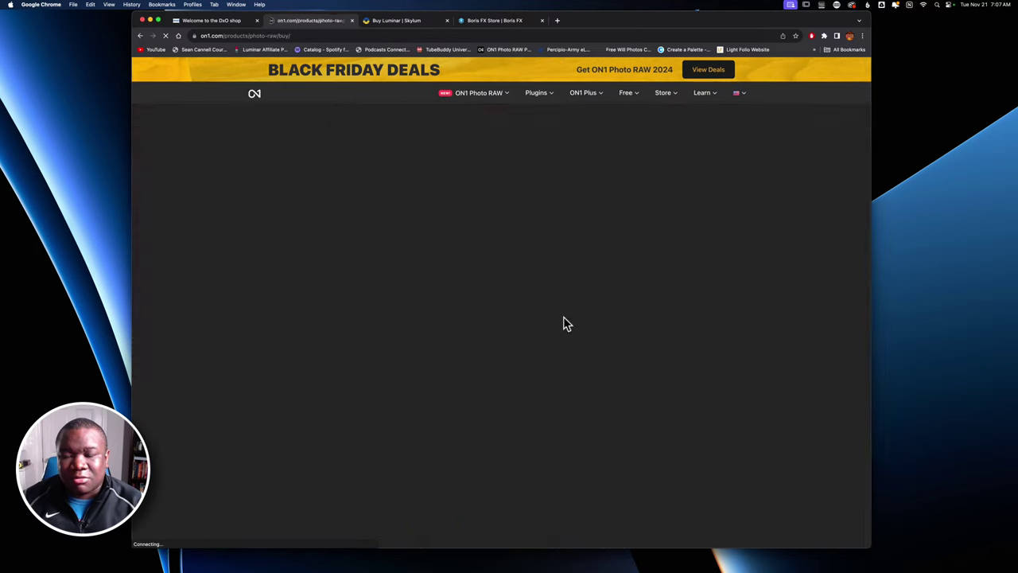
pyautogui.scroll(-3, 650, 253)
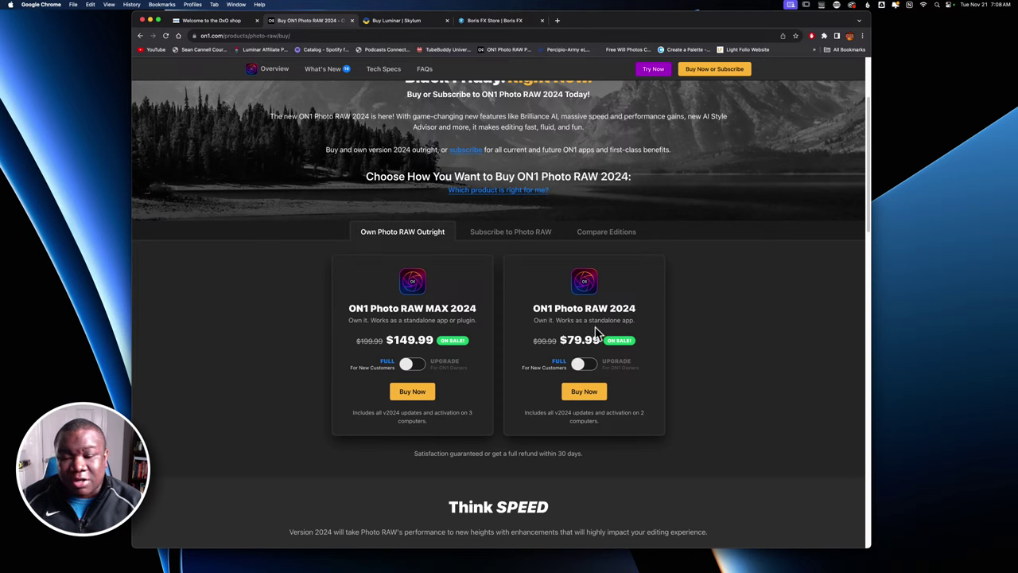
pyautogui.click(586, 367)
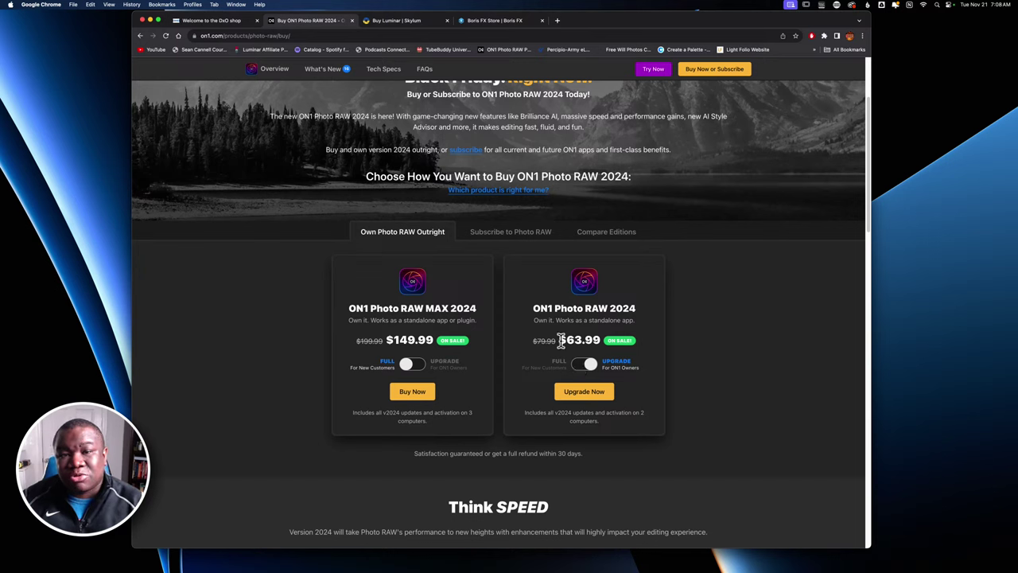
# Switch ON1 Photo RAW MAX 2024 to Upgrade pricing, showing $129.99 instead of $179.99.
pyautogui.click(419, 368)
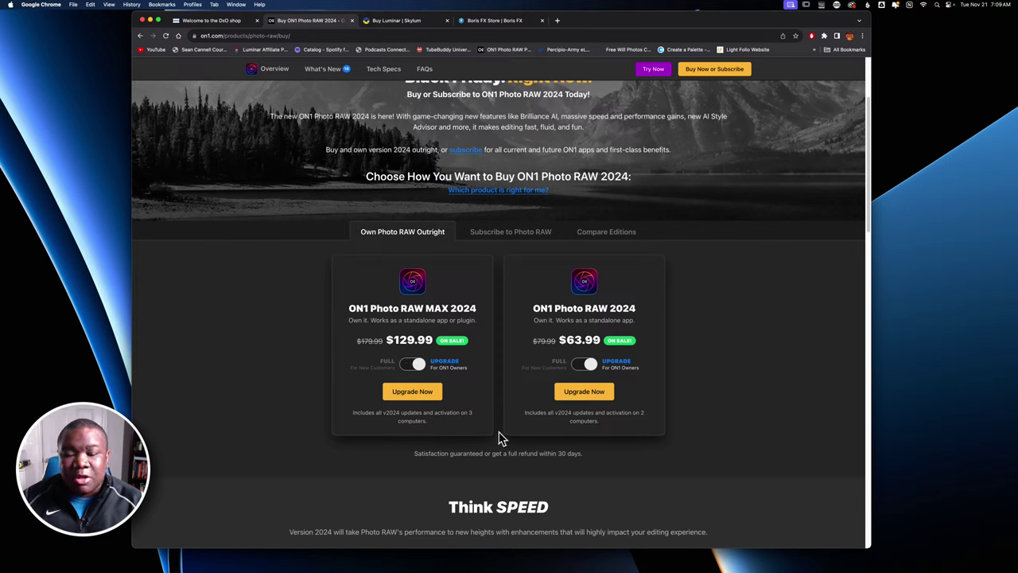
# Show ON1 subscription plans, compare Everything PLUS monthly versus yearly pricing, and scroll through plans.
pyautogui.click(504, 233)
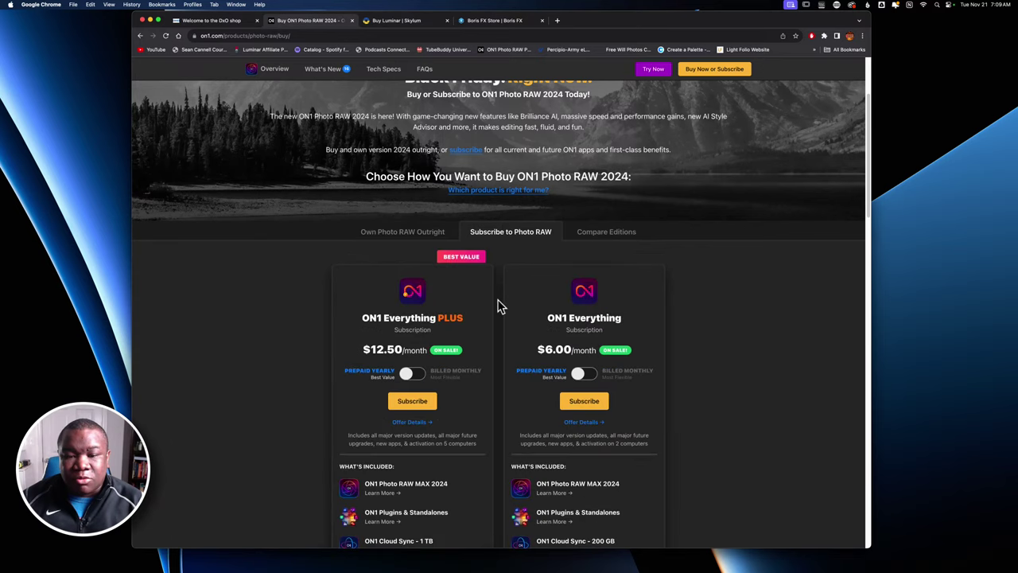
pyautogui.scroll(-1, 491, 388)
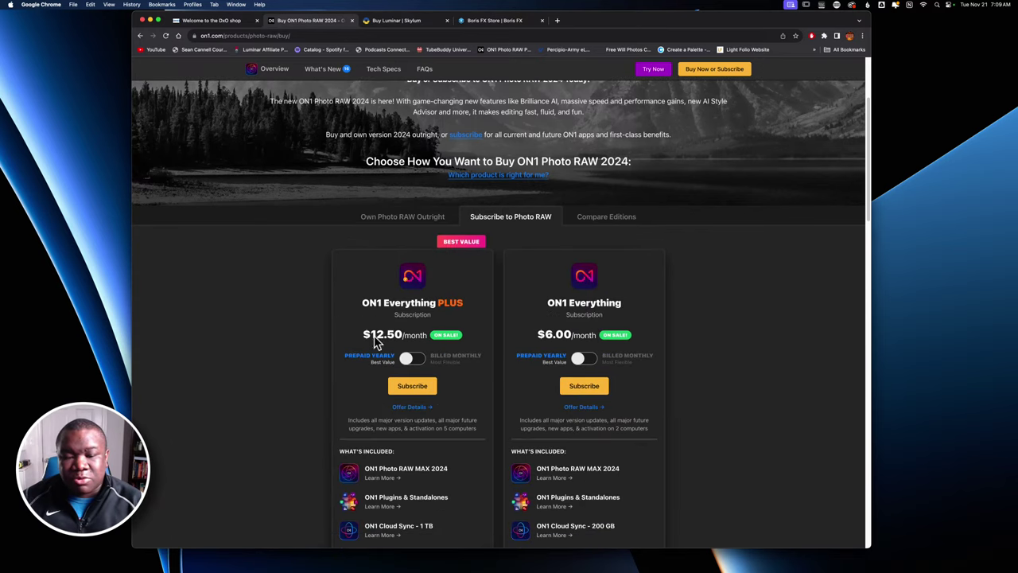
pyautogui.click(419, 369)
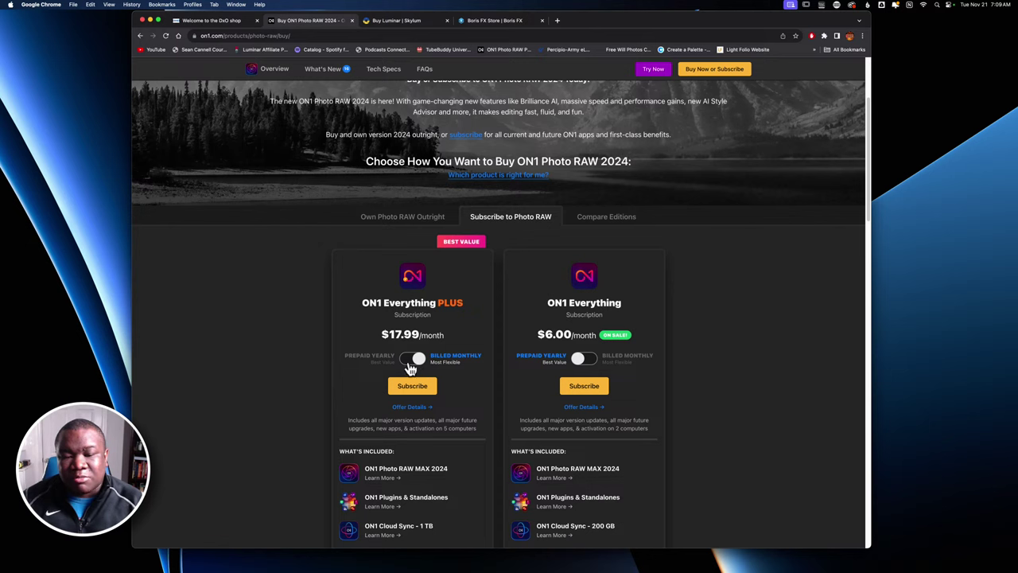
pyautogui.click(410, 366)
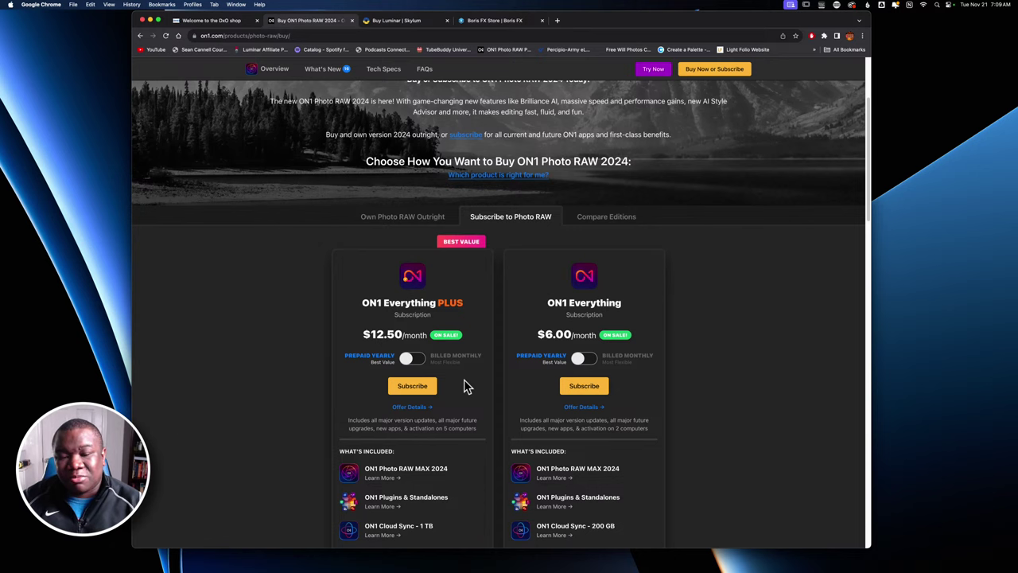
pyautogui.scroll(-1, 467, 386)
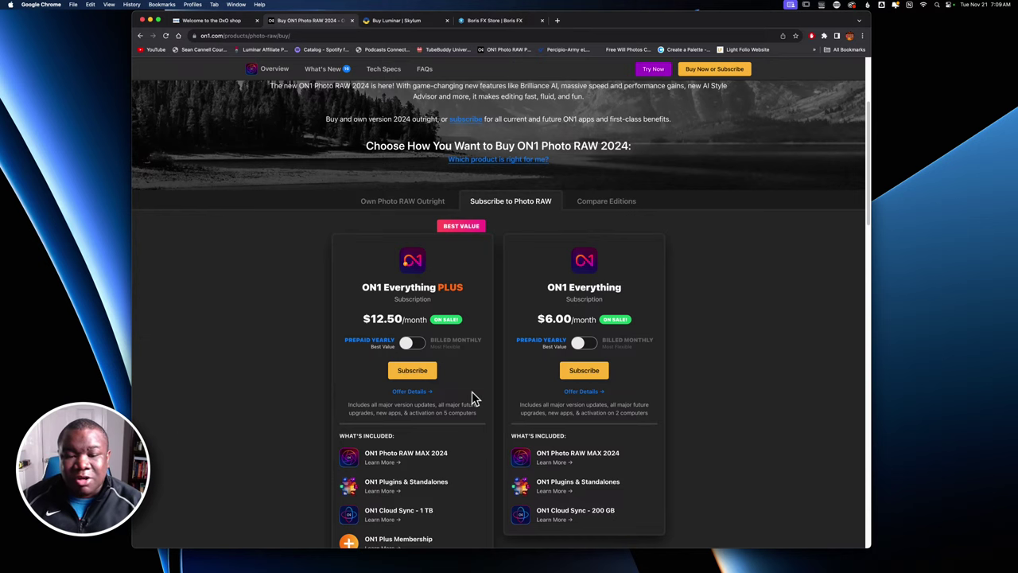
pyautogui.scroll(-3, 472, 392)
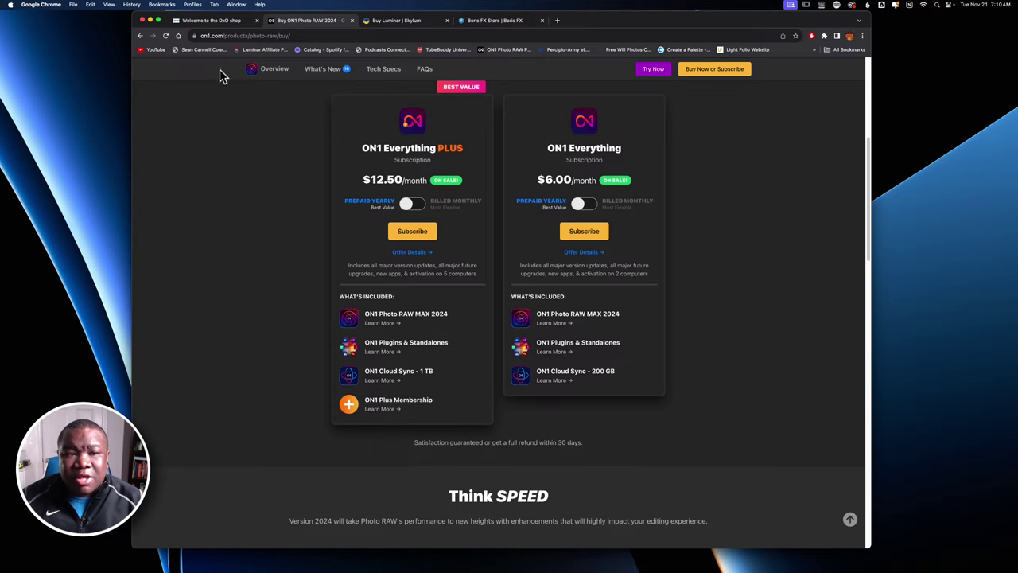
# Browse the DxO shop's Black Friday lineup: PhotoLab 7 $169, FilmPack/PureRAW $89, ViewPoint $49.
pyautogui.click(224, 20)
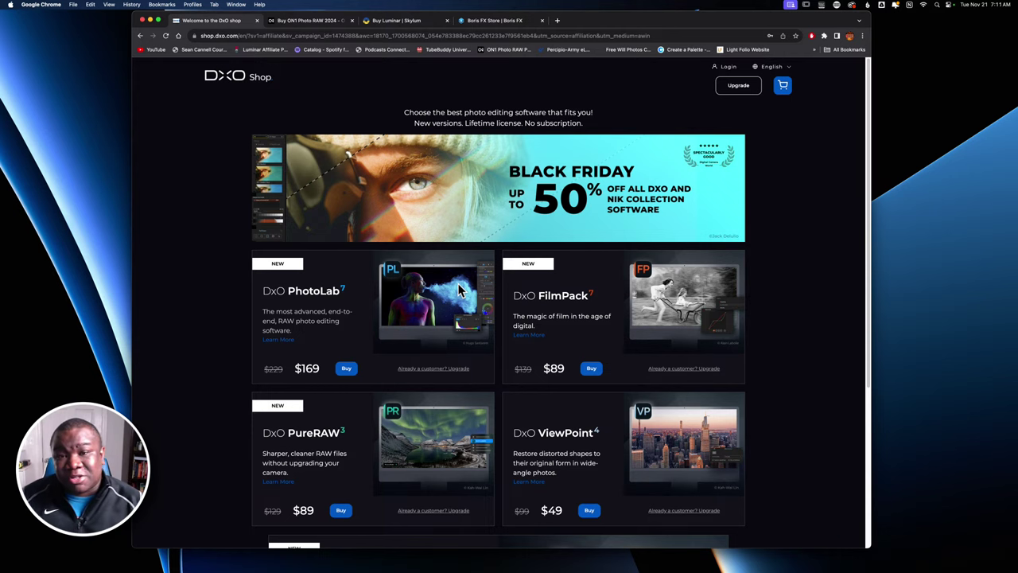
pyautogui.scroll(-1, 459, 292)
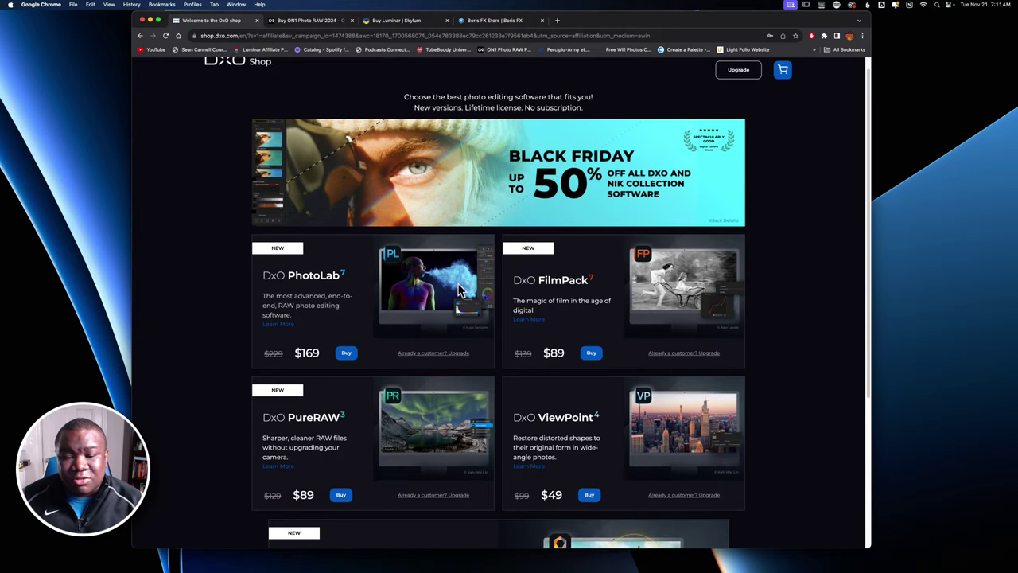
pyautogui.scroll(-1, 460, 291)
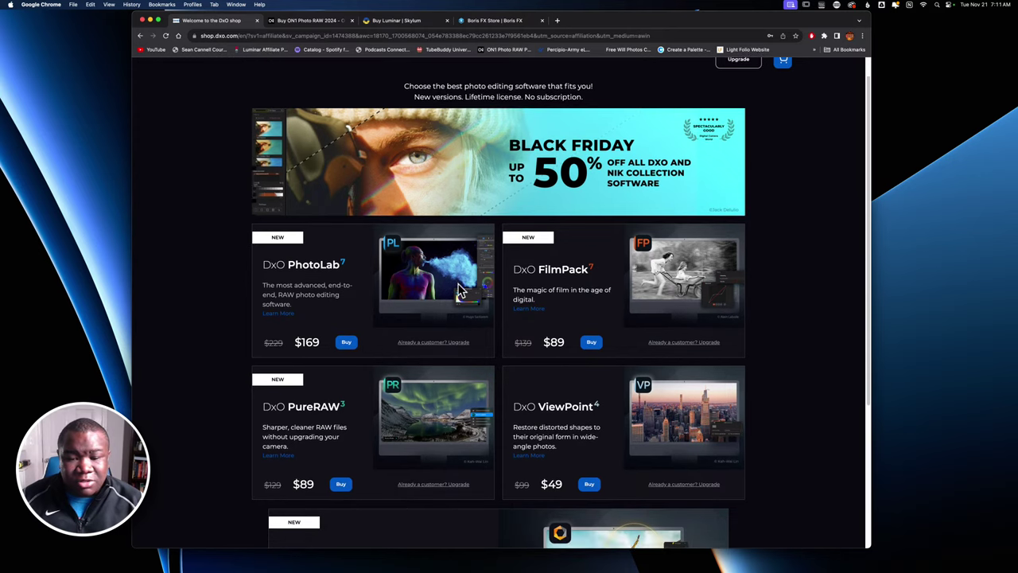
pyautogui.scroll(-5, 460, 292)
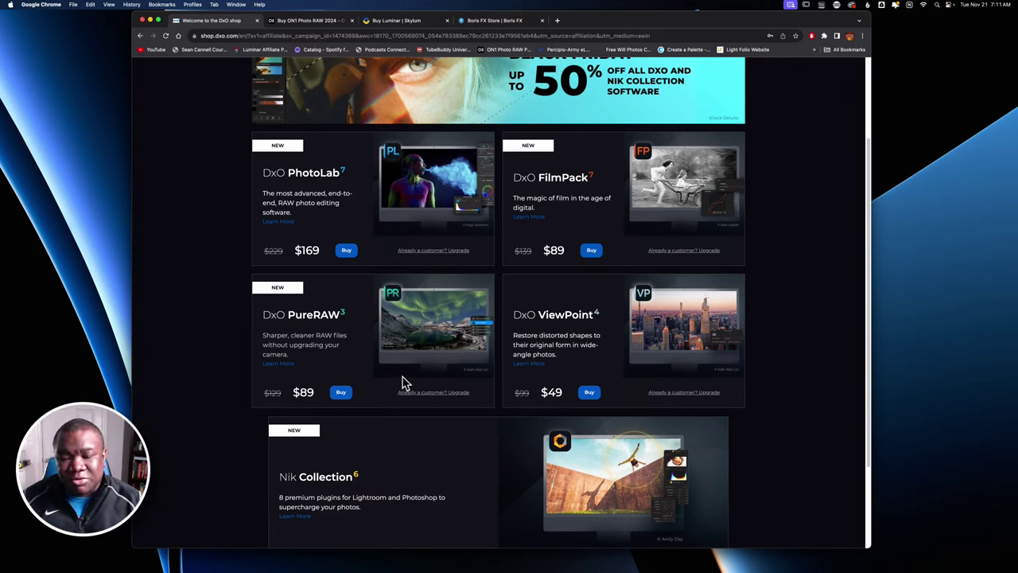
pyautogui.scroll(3, 402, 382)
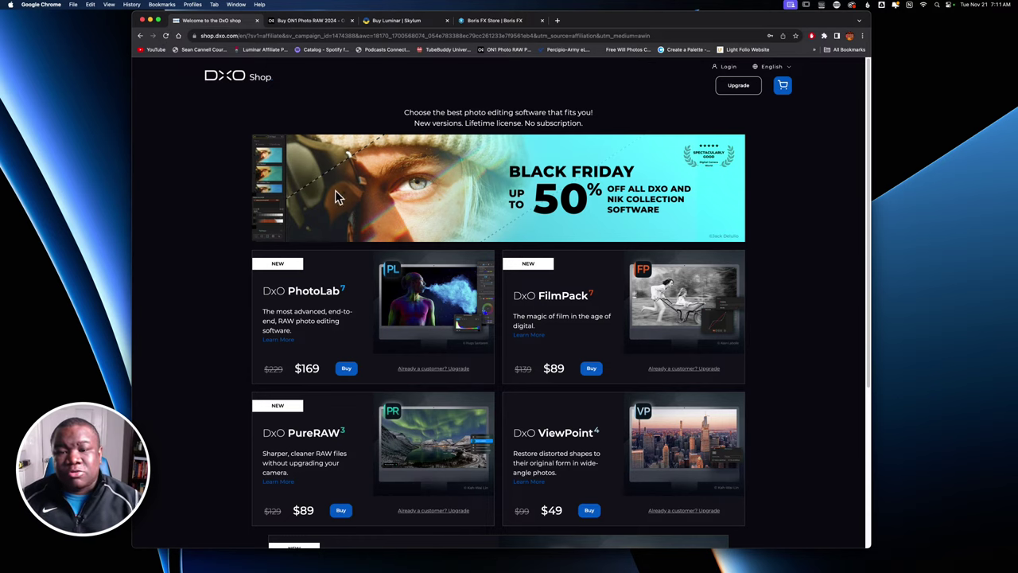
# Minimize Chrome and bring up ON1 Photo RAW's New York Bild Expo Photos folder.
pyautogui.click(151, 20)
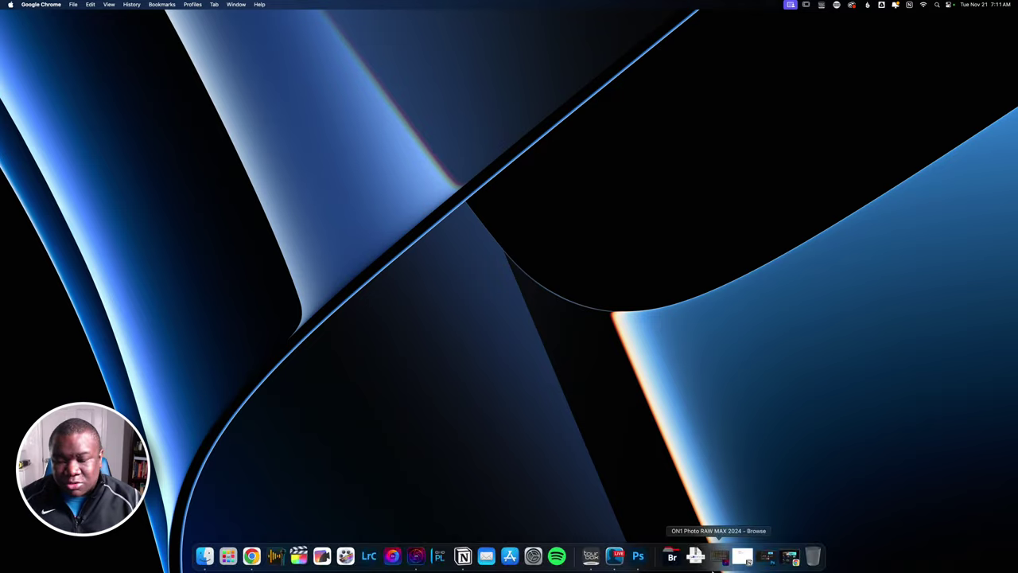
pyautogui.click(716, 563)
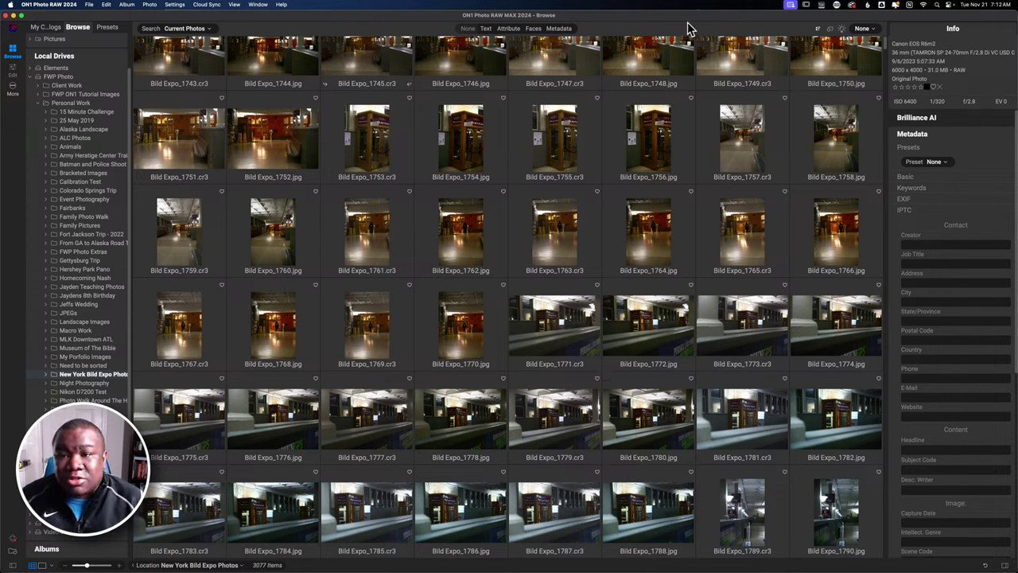
# Select the Gate 2 booth shot Bild Expo_1781.cr3 in the Browse grid.
pyautogui.click(739, 435)
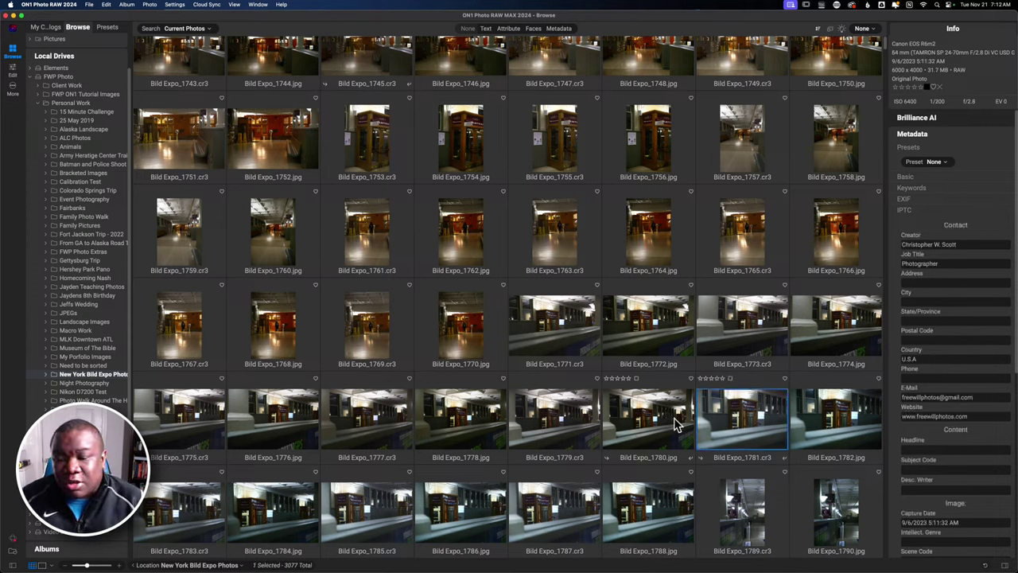
pyautogui.scroll(1, 675, 424)
pyautogui.scroll(-1, 675, 424)
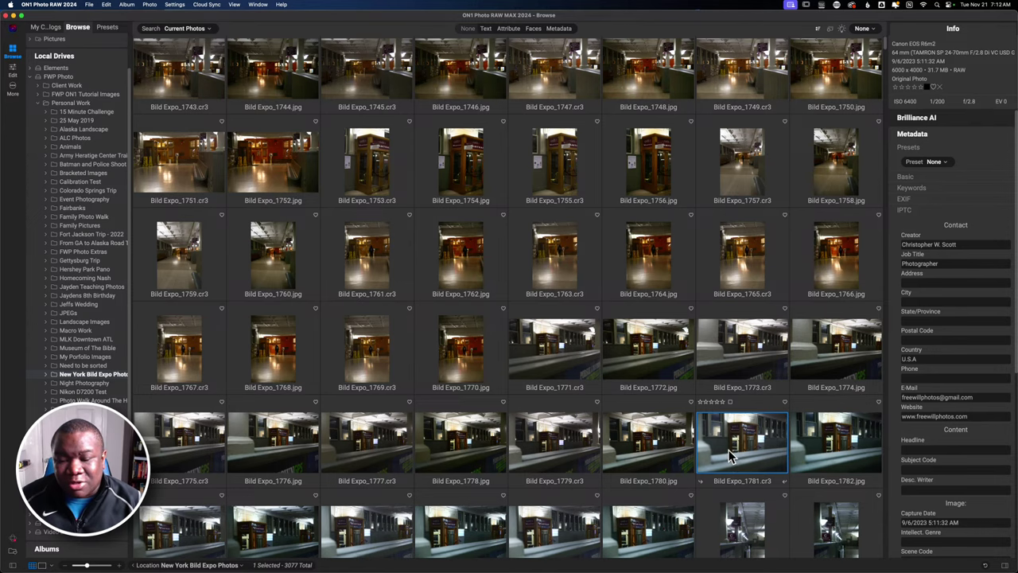
pyautogui.scroll(-3, 732, 460)
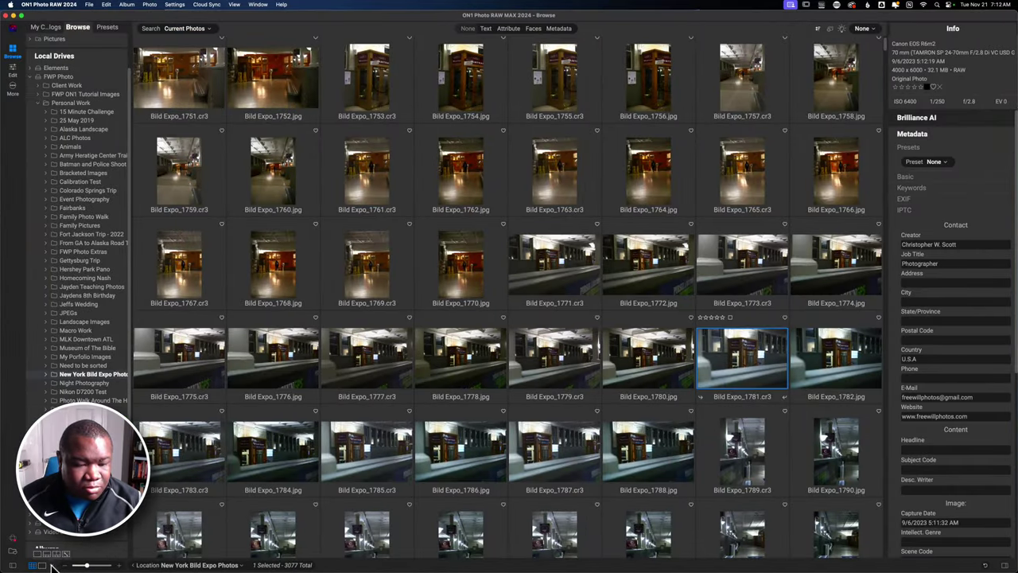
# Show Bild Expo_1781 in single-photo detail view and hide the folder tree for a wider preview.
pyautogui.click(43, 565)
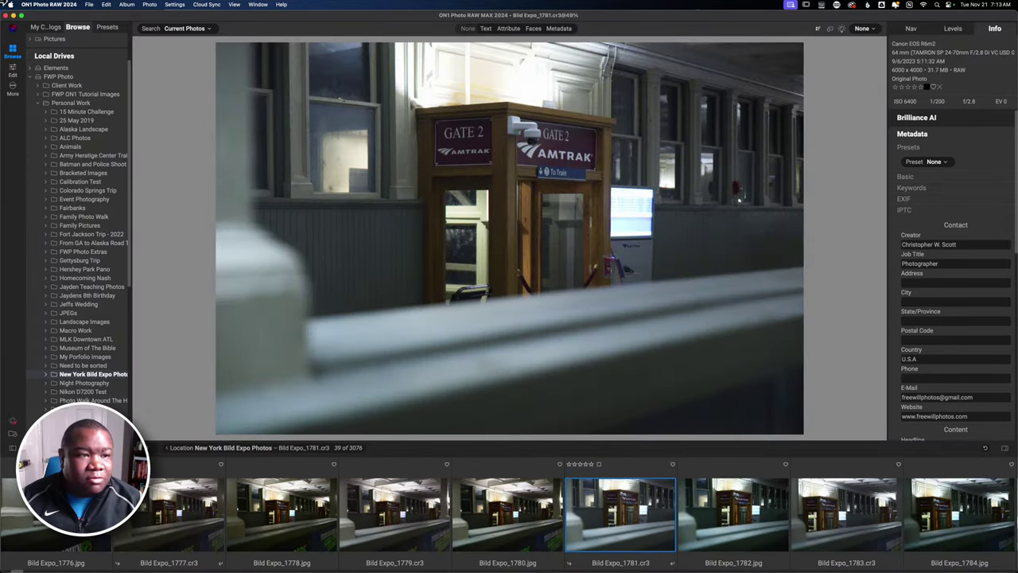
pyautogui.hotkey('ctrl', 'Up')
pyautogui.click(78, 114)
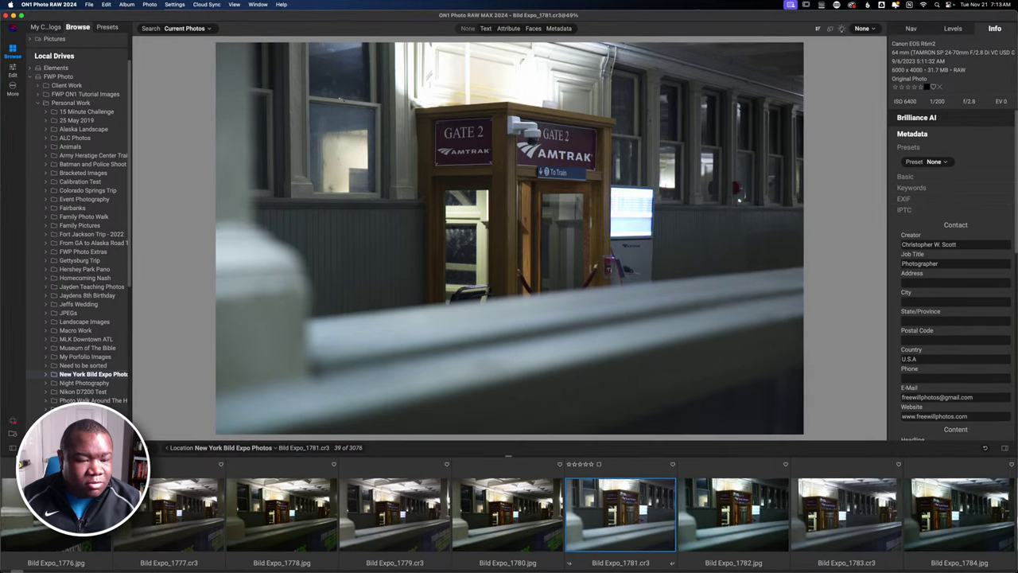
pyautogui.click(13, 448)
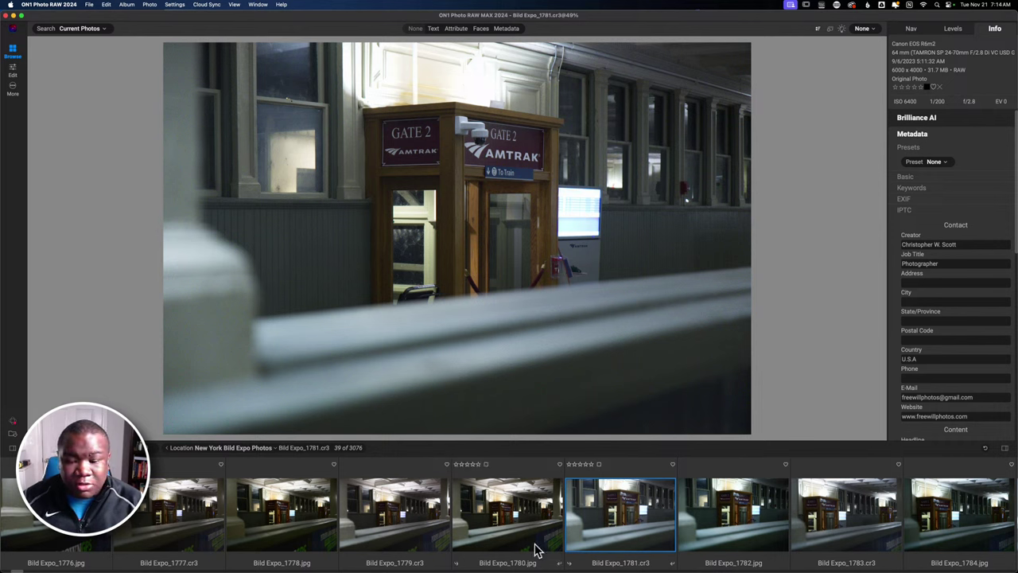
# Open Bild Expo_1781 in Develop with Brilliance AI applied and hide the filmstrip.
pyautogui.doubleClick(584, 365)
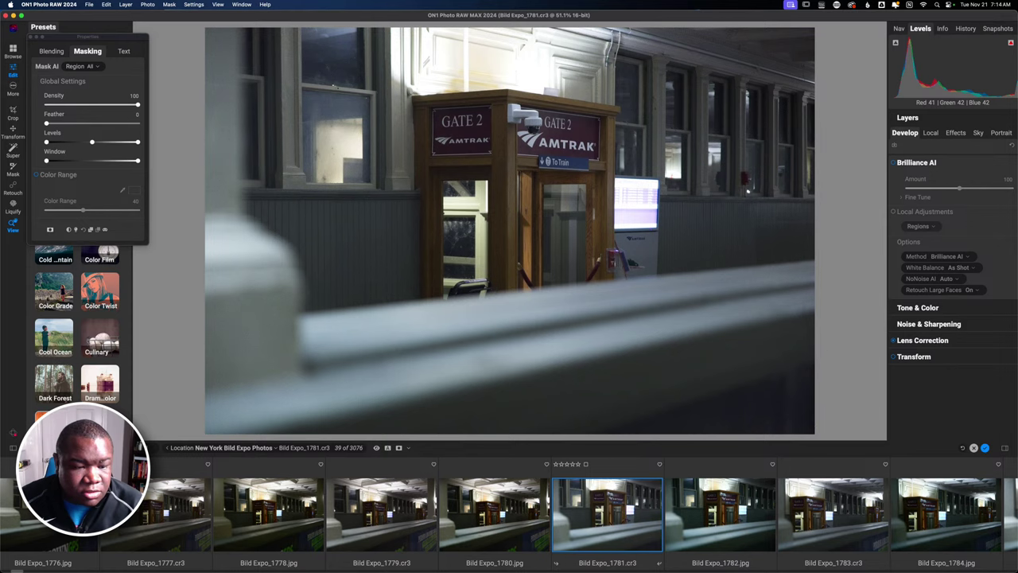
pyautogui.press('super+shift+f')
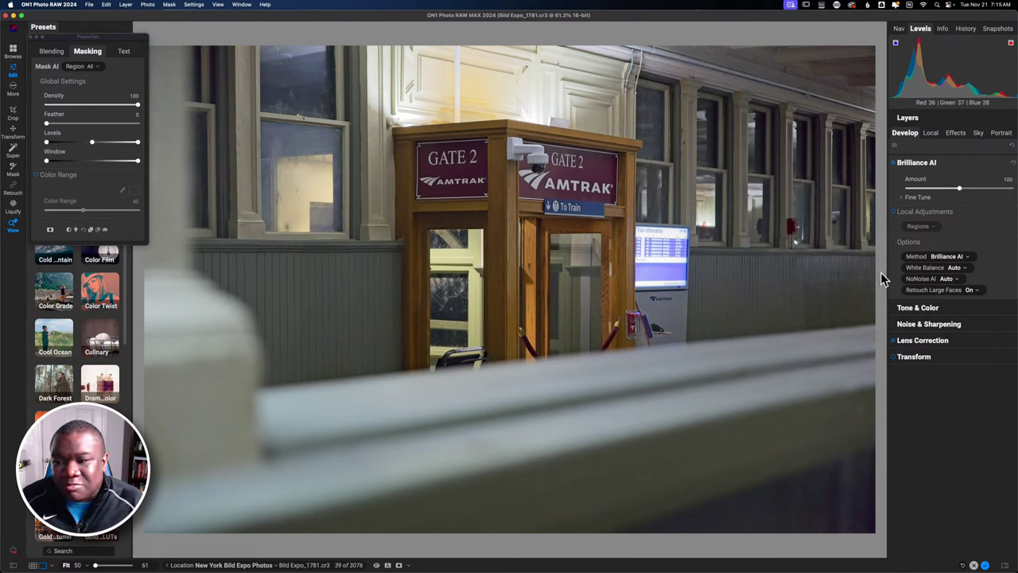
# Reduce Brilliance AI's Fine Tune Color Amount to 63, leaving Tone Amount at 100.
pyautogui.click(911, 198)
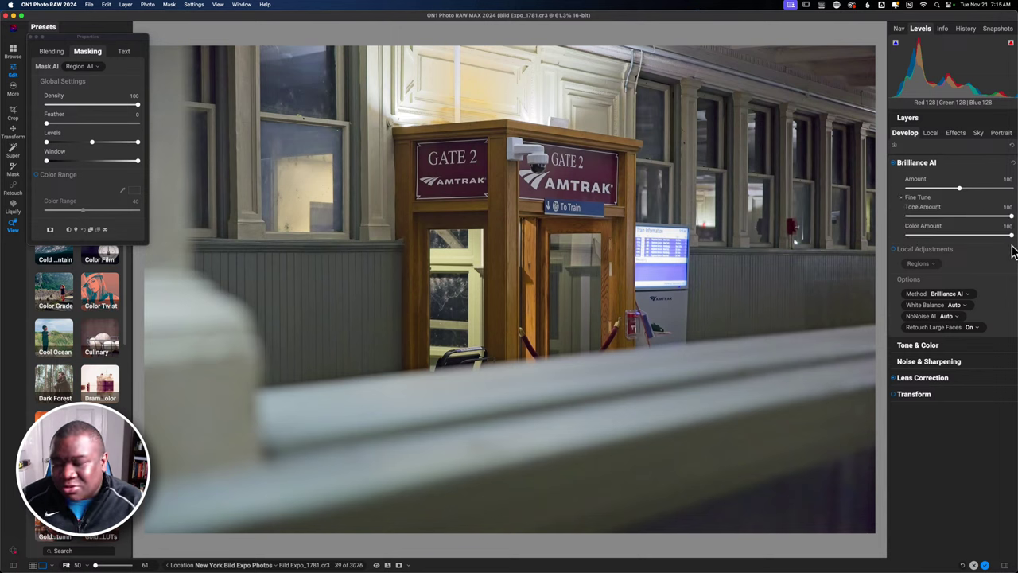
pyautogui.moveTo(1011, 238); pyautogui.dragTo(974, 243)
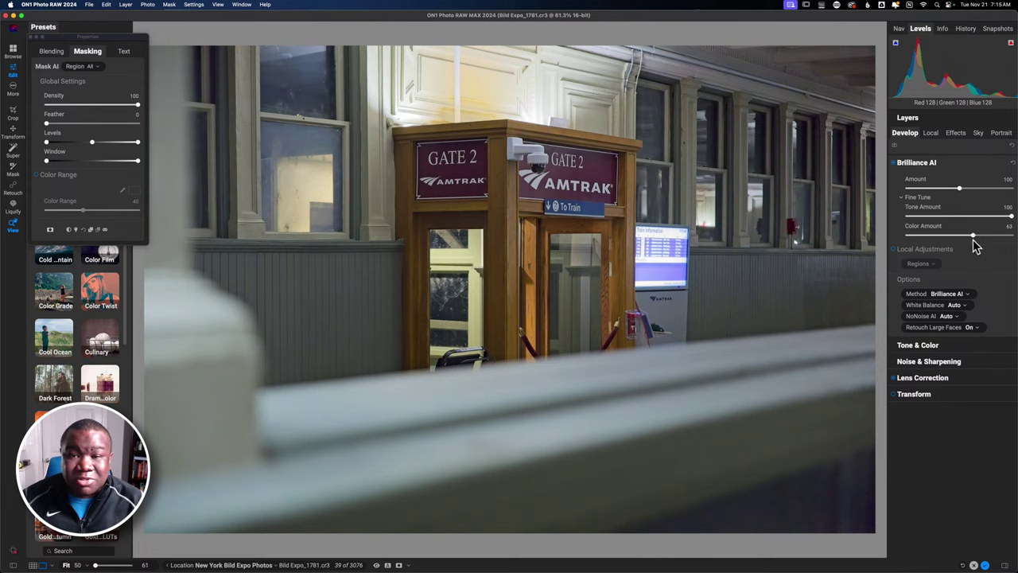
pyautogui.click(939, 165)
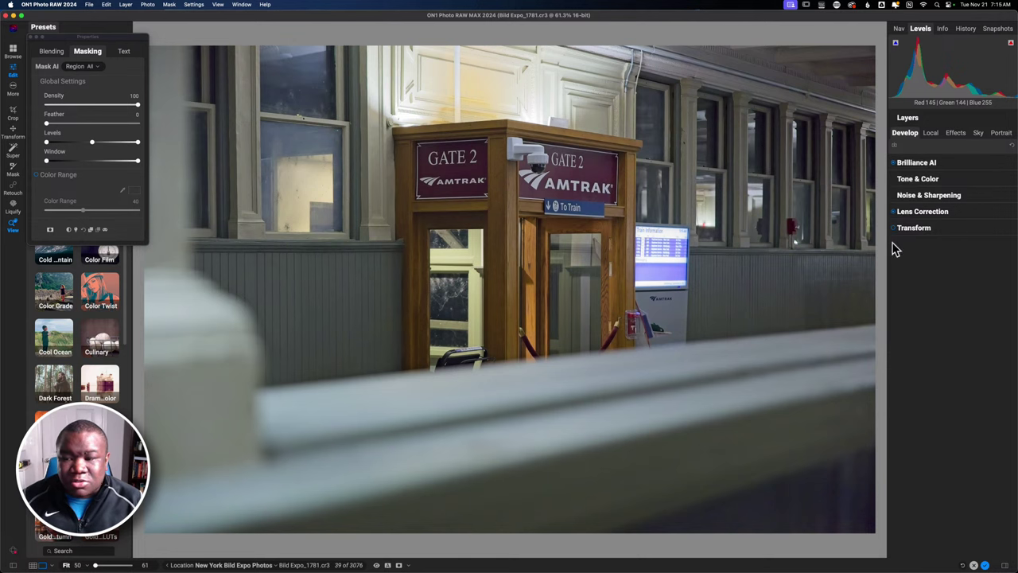
pyautogui.click(928, 196)
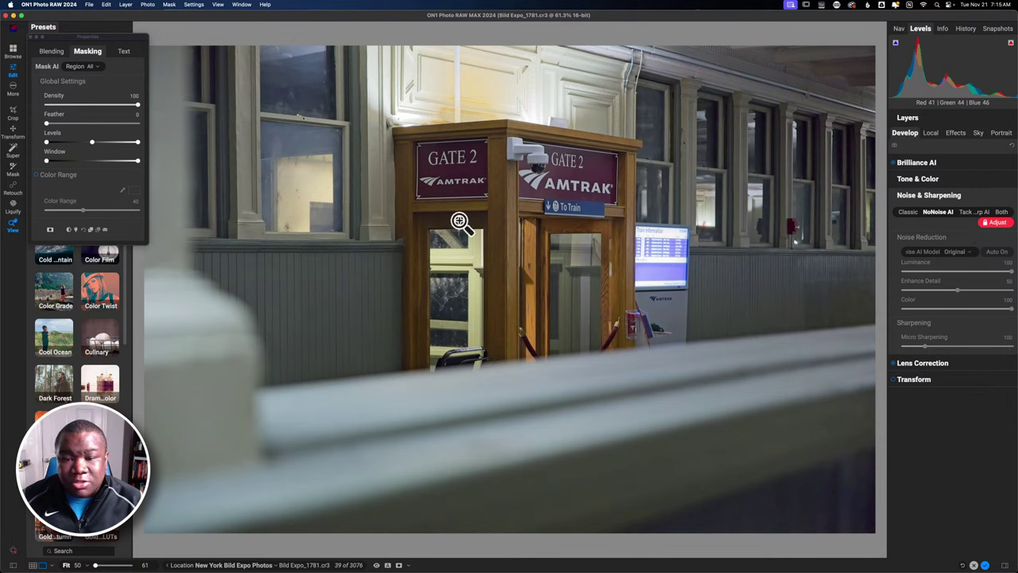
pyautogui.press('super+p')
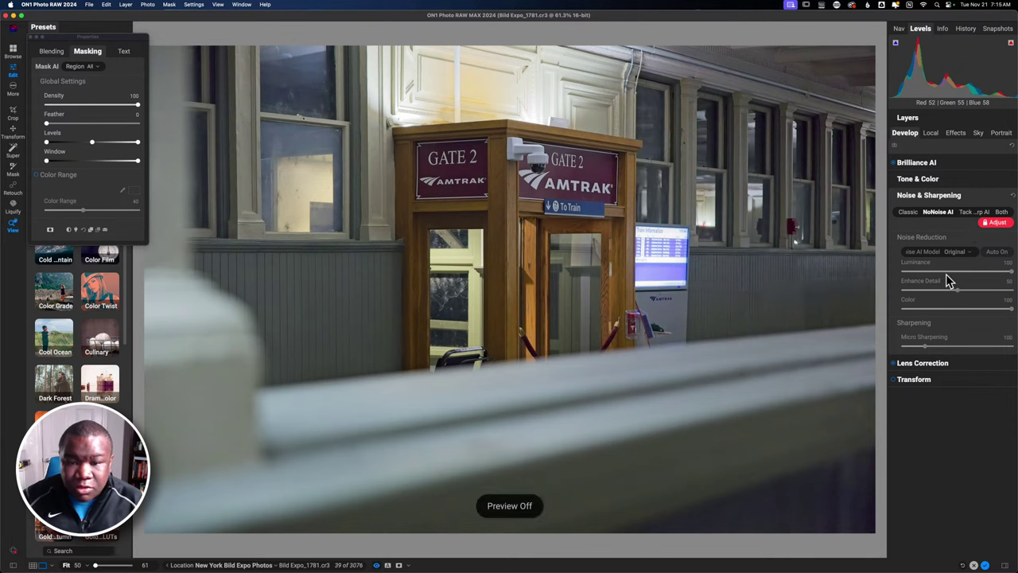
pyautogui.press('super+p')
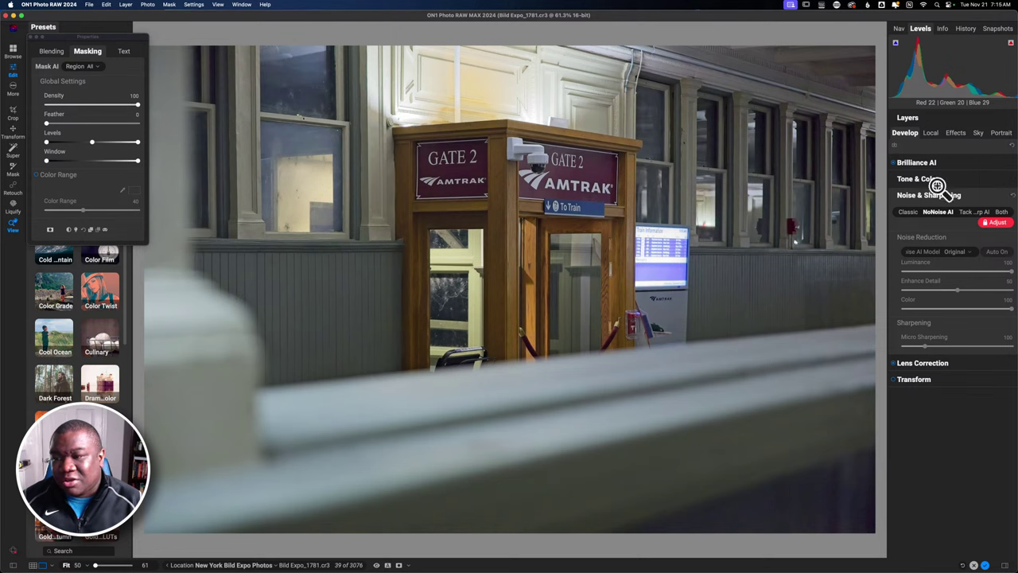
pyautogui.click(961, 197)
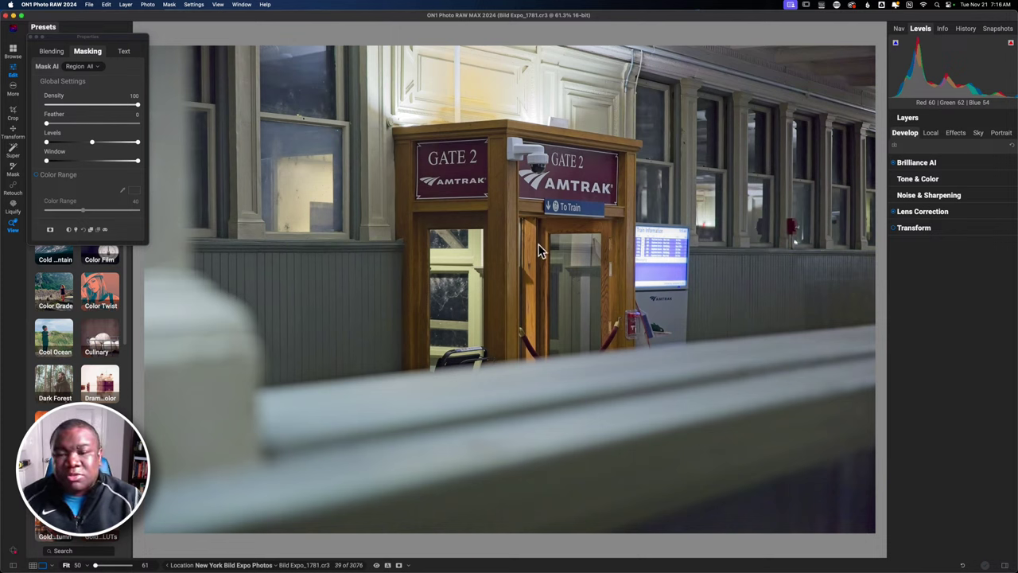
# From Browse, send Bild Expo_1781 to Adobe Photoshop 2024 as a TIFF copy.
pyautogui.press('g')
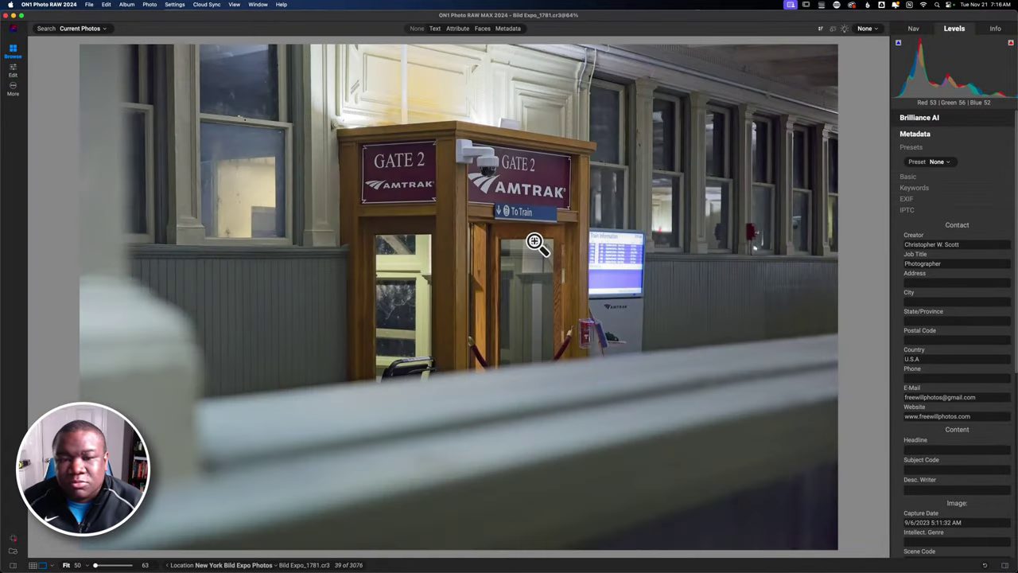
pyautogui.rightClick(417, 197)
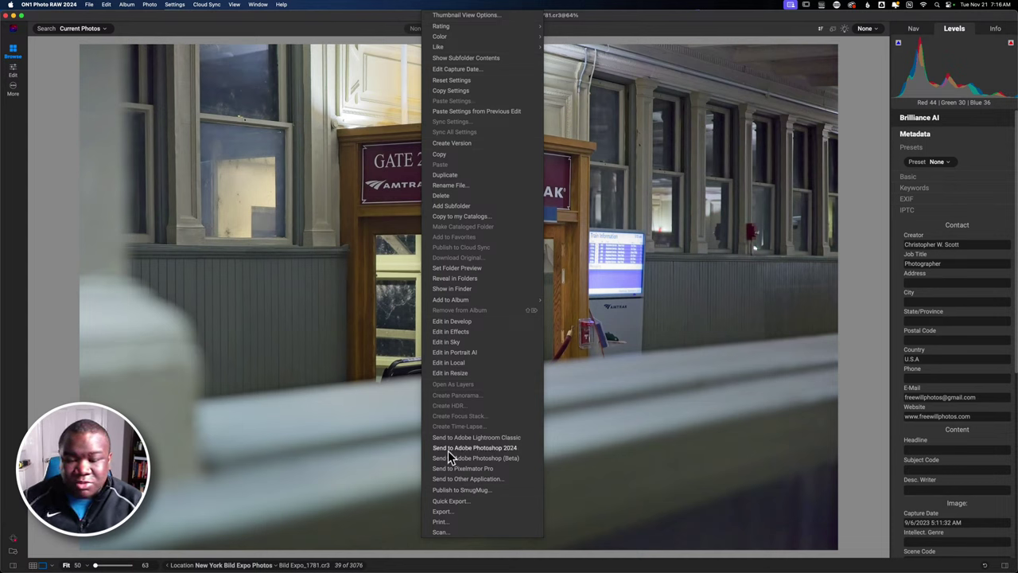
pyautogui.click(499, 448)
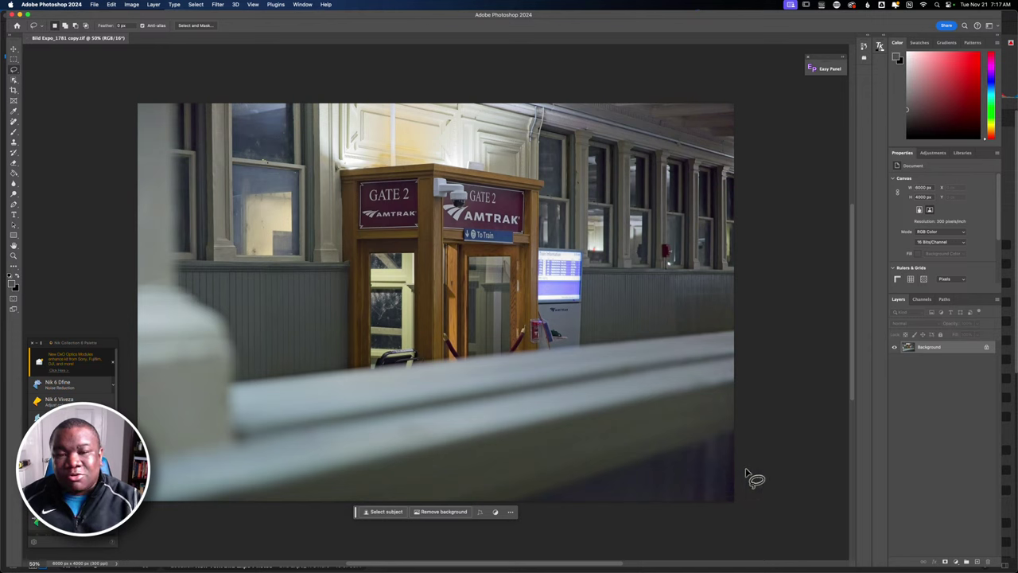
# Duplicate the Background layer and rename the copy 'Clean'.
pyautogui.rightClick(938, 351)
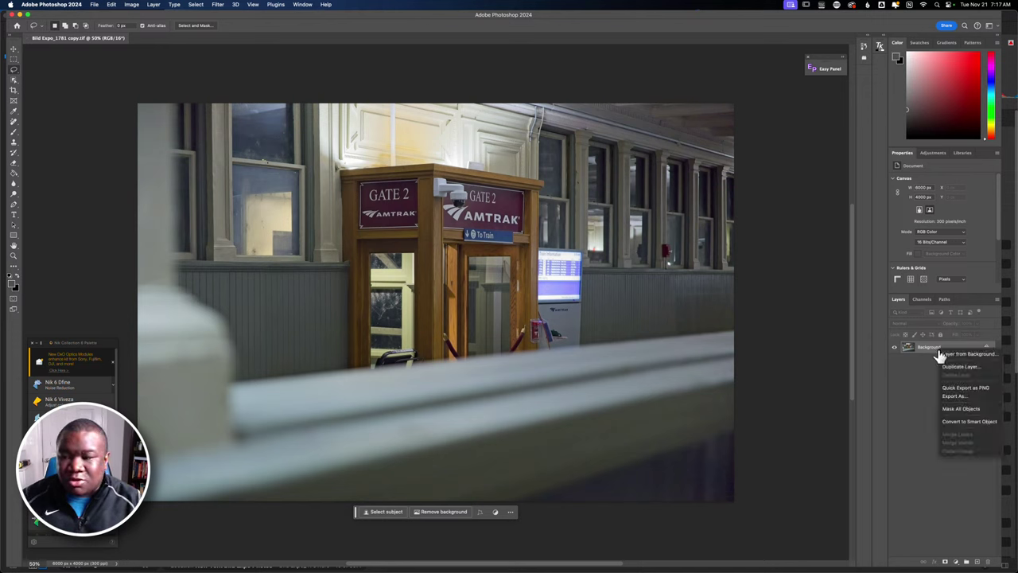
pyautogui.click(958, 368)
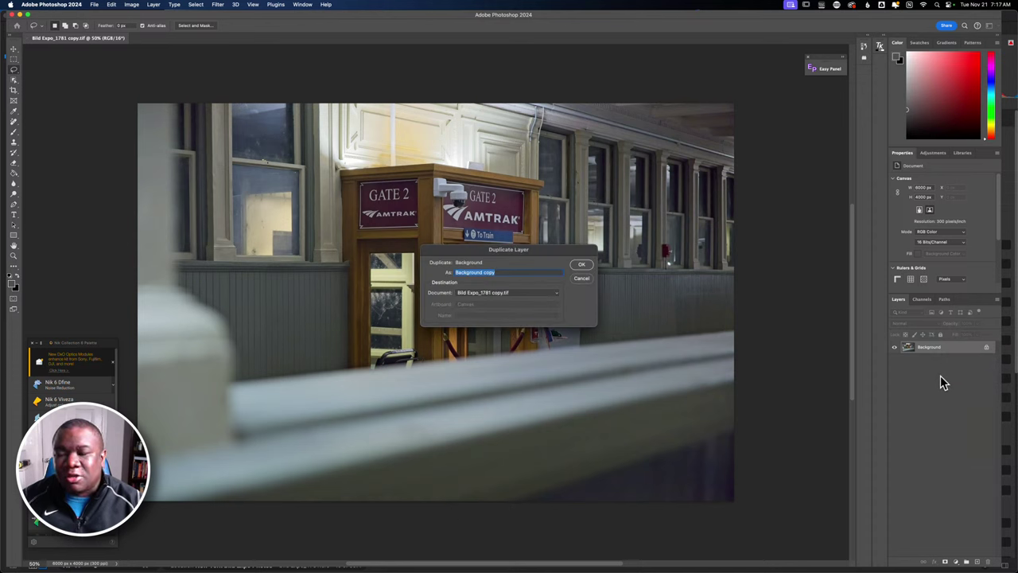
pyautogui.click(580, 266)
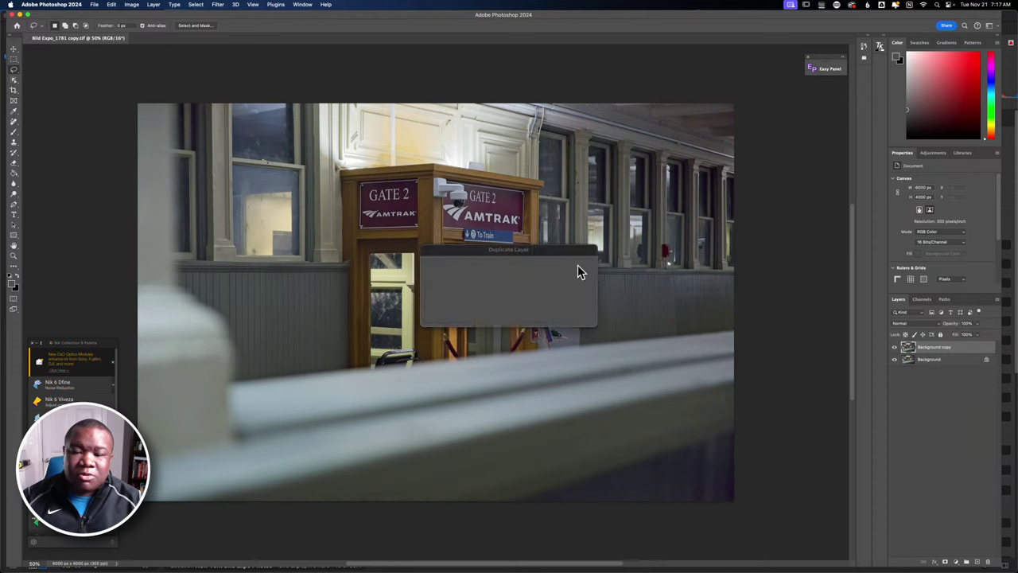
pyautogui.doubleClick(932, 348)
pyautogui.write('c')
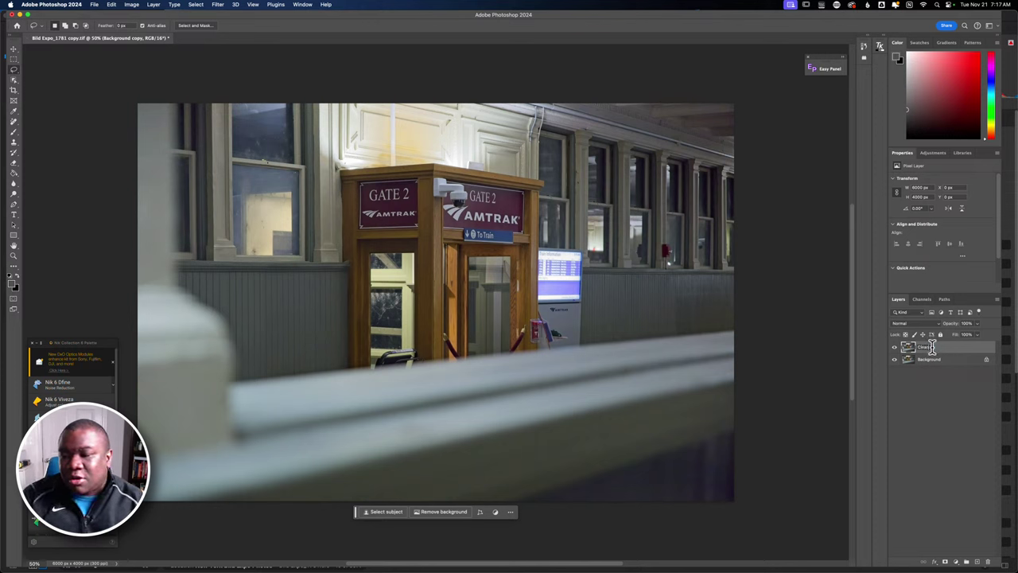
pyautogui.write('lean')
pyautogui.press('Return')
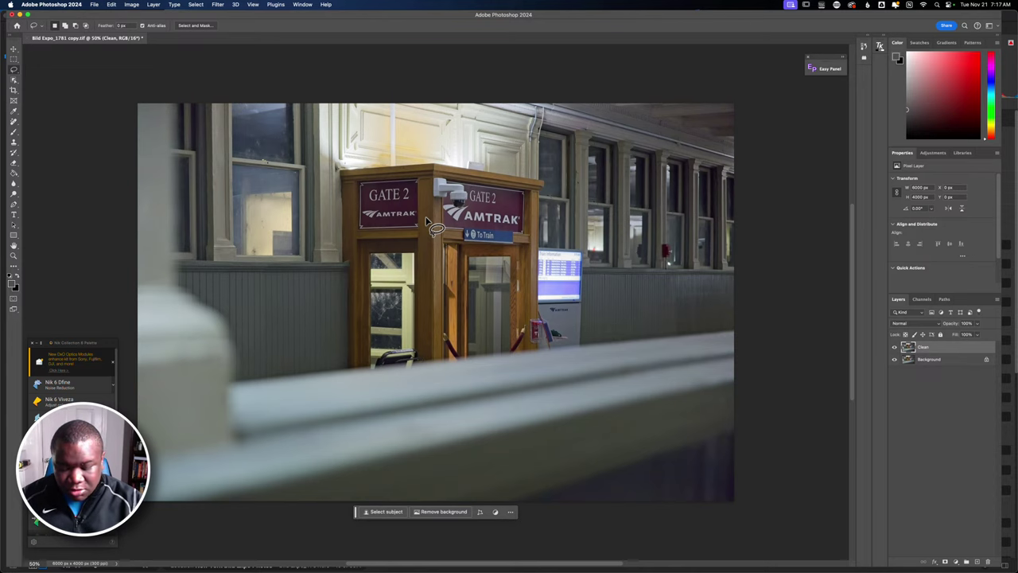
# Zoom to 100% and lasso the red box by the booth door, discarding a trial camera selection.
pyautogui.press('super+plus')
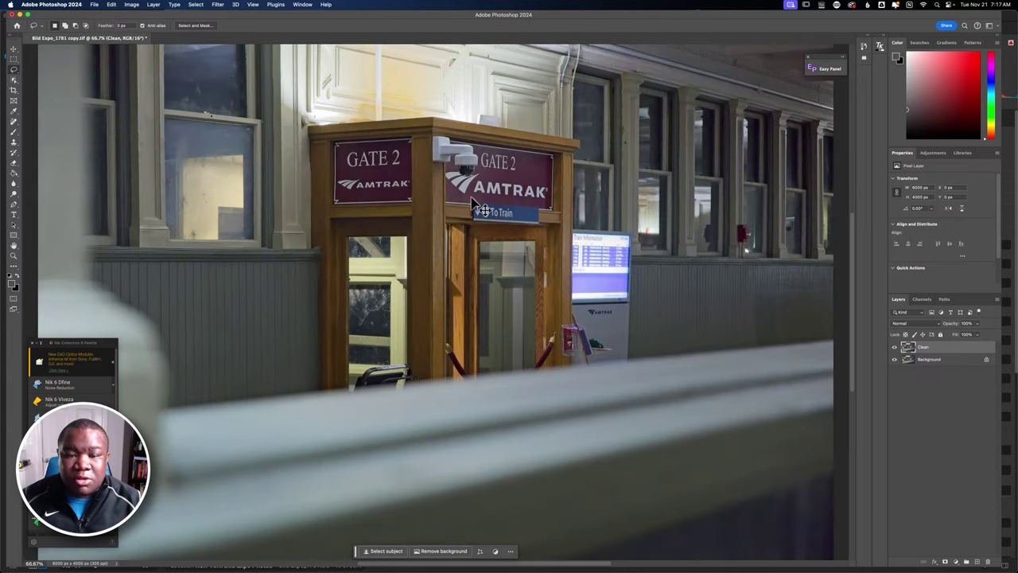
pyautogui.press('super+plus')
pyautogui.moveTo(471, 170); pyautogui.dragTo(441, 284)
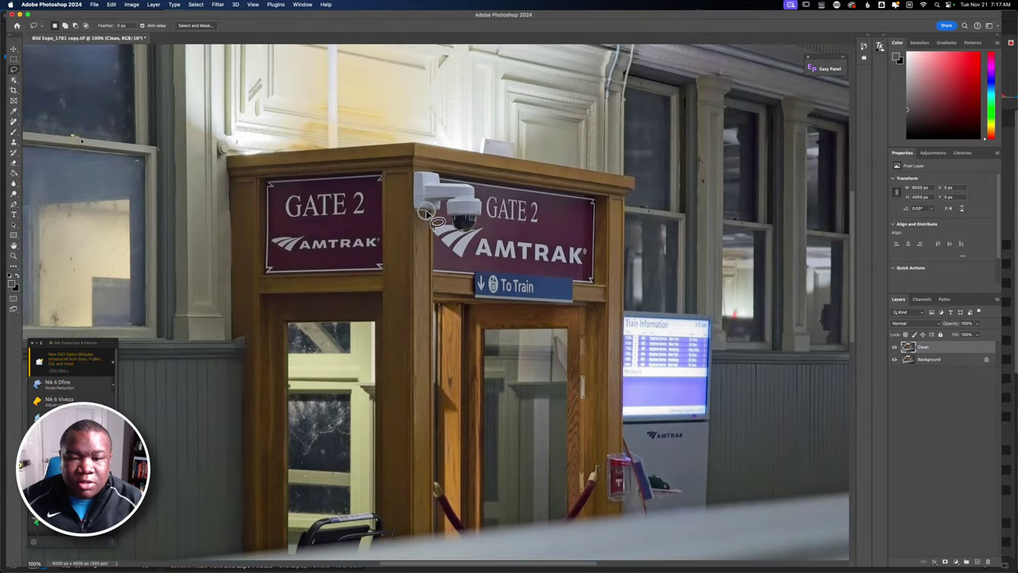
pyautogui.moveTo(438, 212)
pyautogui.mouseDown()
pyautogui.moveTo(462, 232)
pyautogui.moveTo(480, 219)
pyautogui.moveTo(484, 199)
pyautogui.moveTo(414, 170)
pyautogui.moveTo(406, 191)
pyautogui.moveTo(423, 224)
pyautogui.mouseUp()
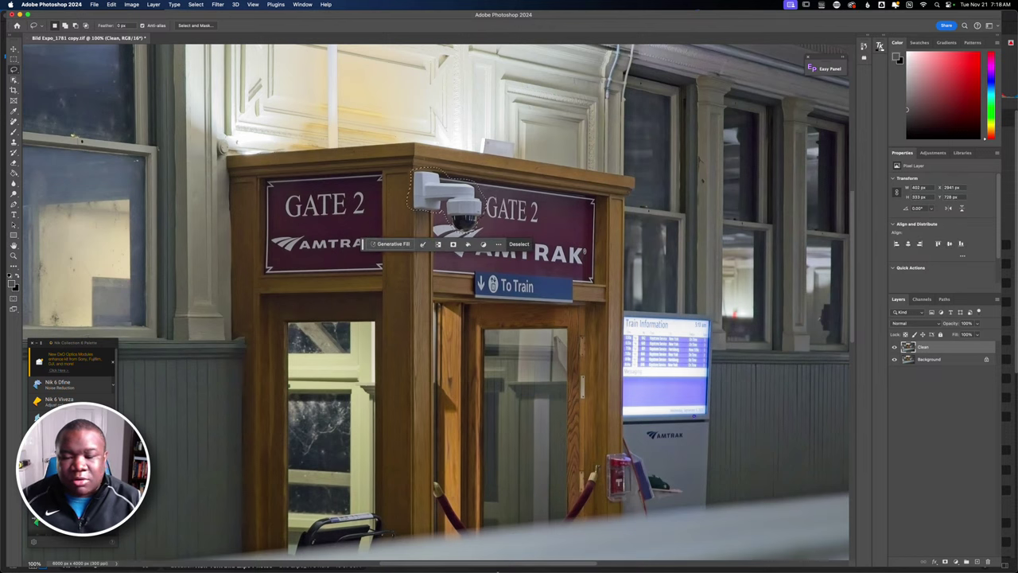
pyautogui.moveTo(582, 555)
pyautogui.scroll(-5, 462, 330)
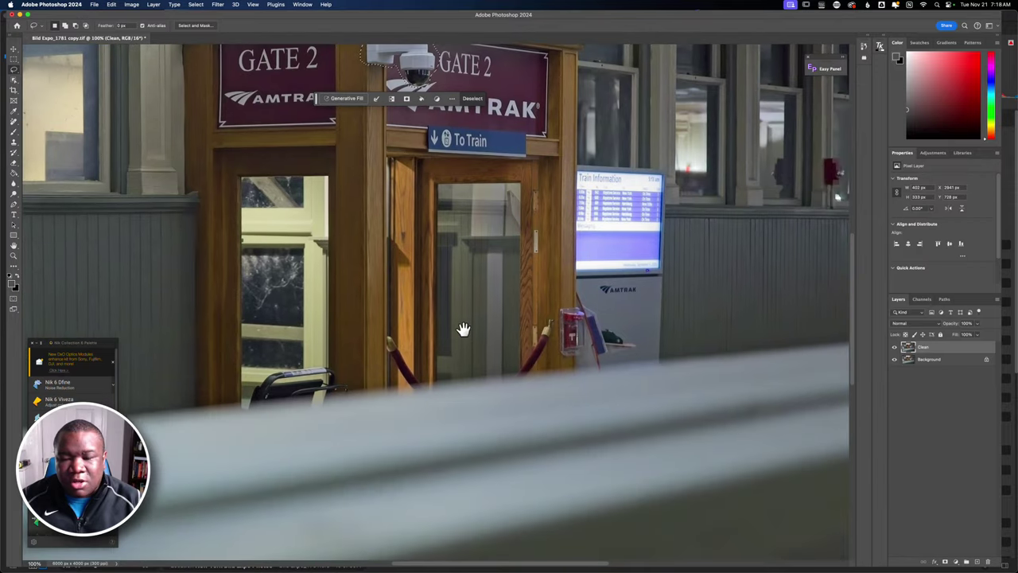
pyautogui.press('super+d')
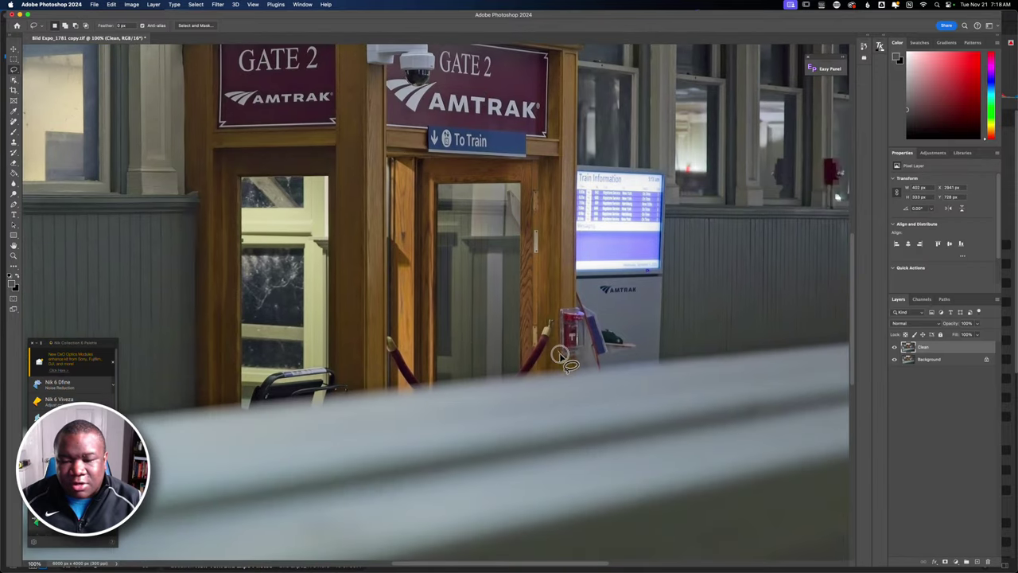
pyautogui.moveTo(563, 360)
pyautogui.mouseDown()
pyautogui.moveTo(587, 345)
pyautogui.moveTo(574, 301)
pyautogui.moveTo(560, 308)
pyautogui.moveTo(562, 357)
pyautogui.mouseUp()
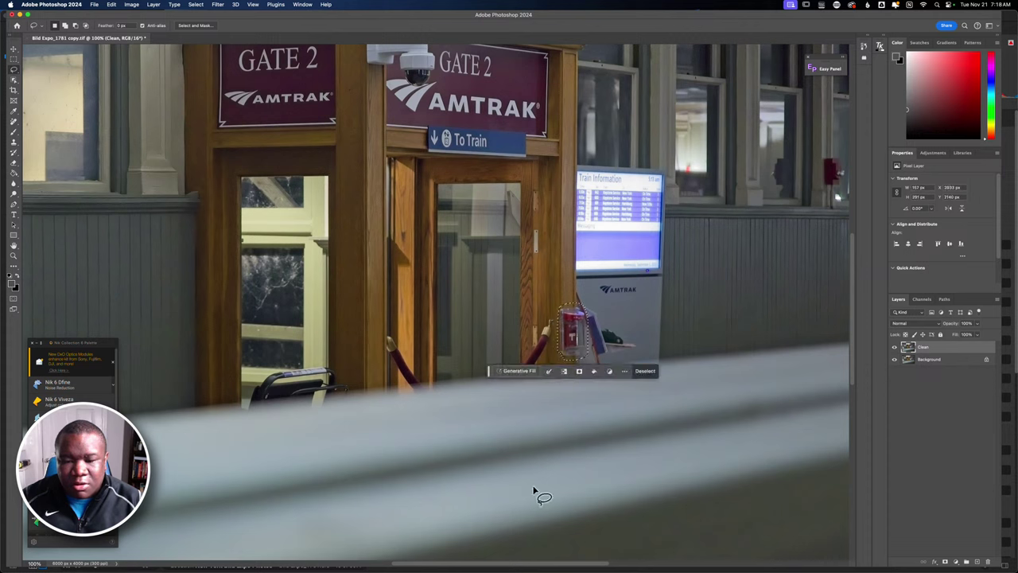
# Erase the selected red box with an empty-prompt Generative Fill.
pyautogui.moveTo(525, 541)
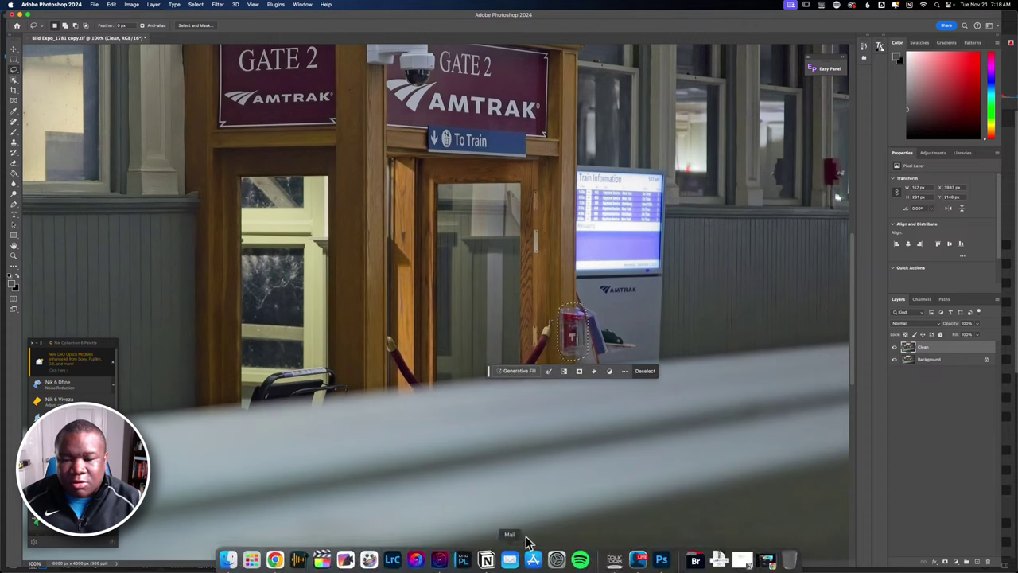
pyautogui.click(509, 371)
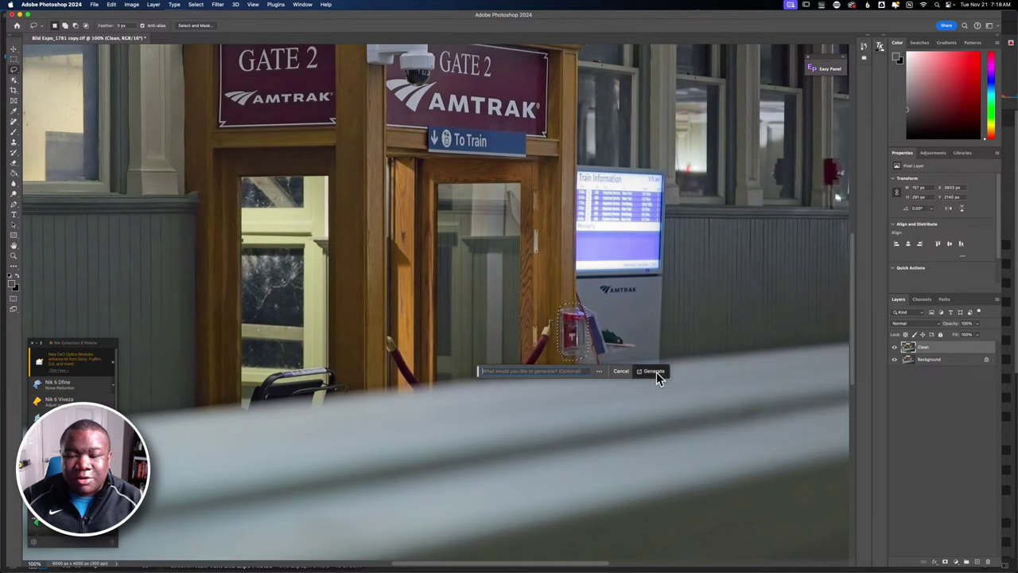
pyautogui.click(656, 373)
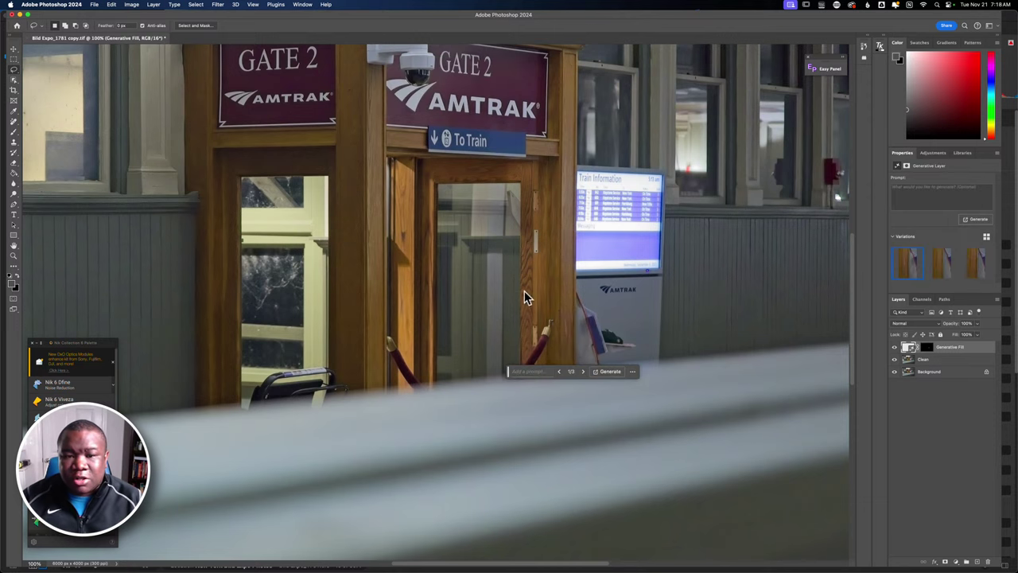
pyautogui.moveTo(457, 170); pyautogui.dragTo(514, 288)
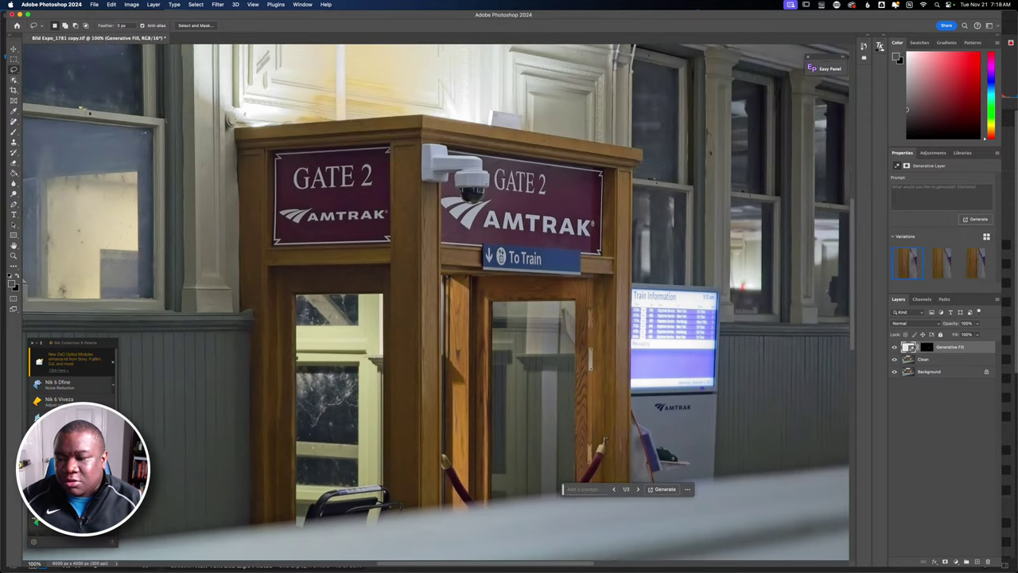
# From the Clean layer, erase the security camera with Generative Fill, using the third variation.
pyautogui.click(926, 363)
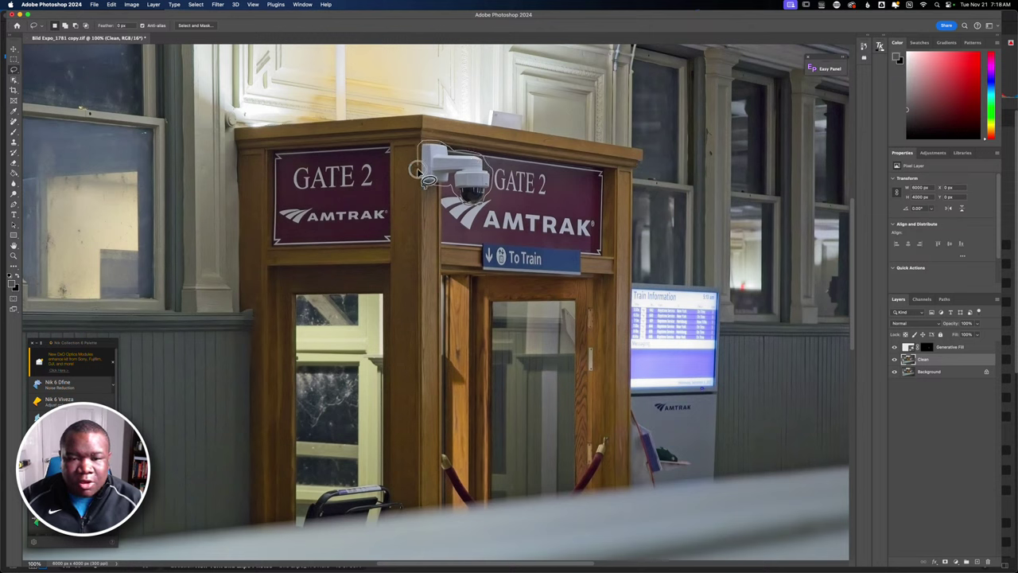
pyautogui.moveTo(428, 197); pyautogui.dragTo(422, 181)
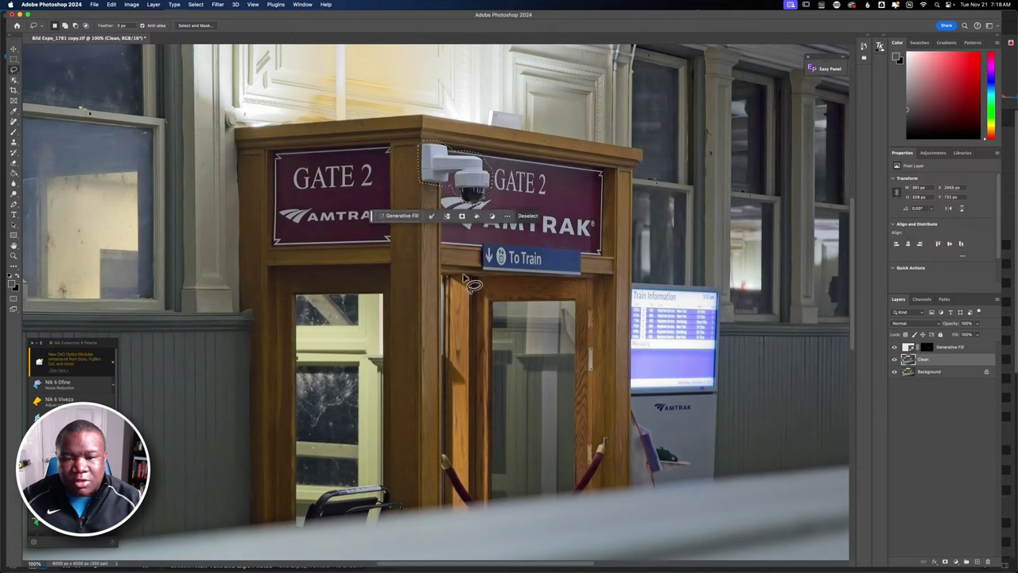
pyautogui.click(416, 215)
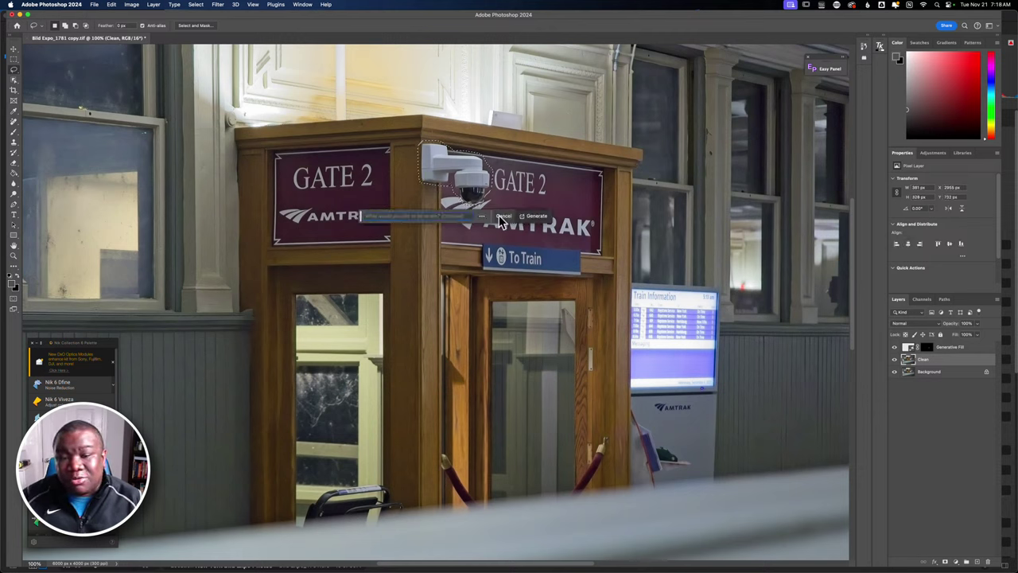
pyautogui.click(534, 217)
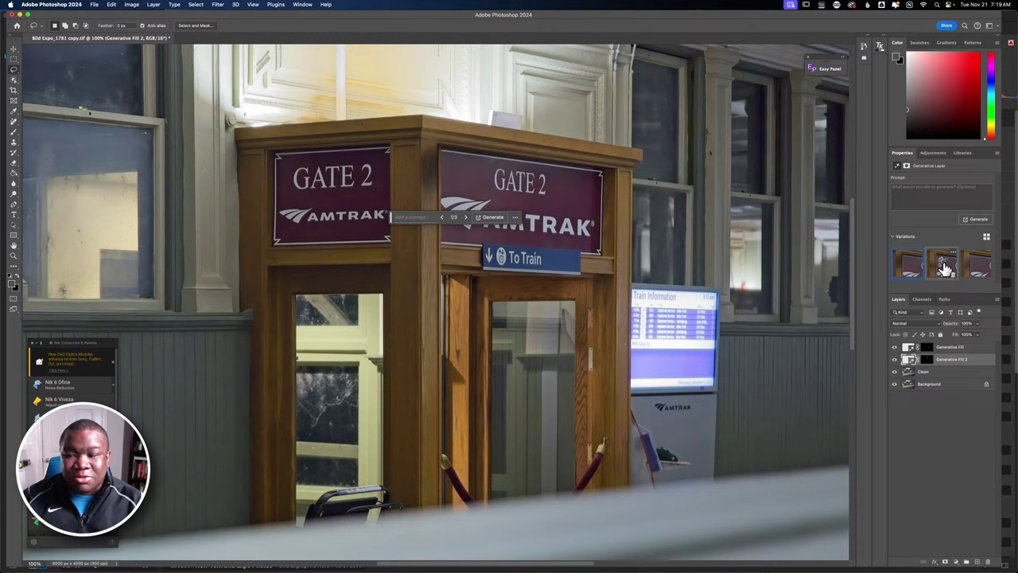
pyautogui.click(946, 270)
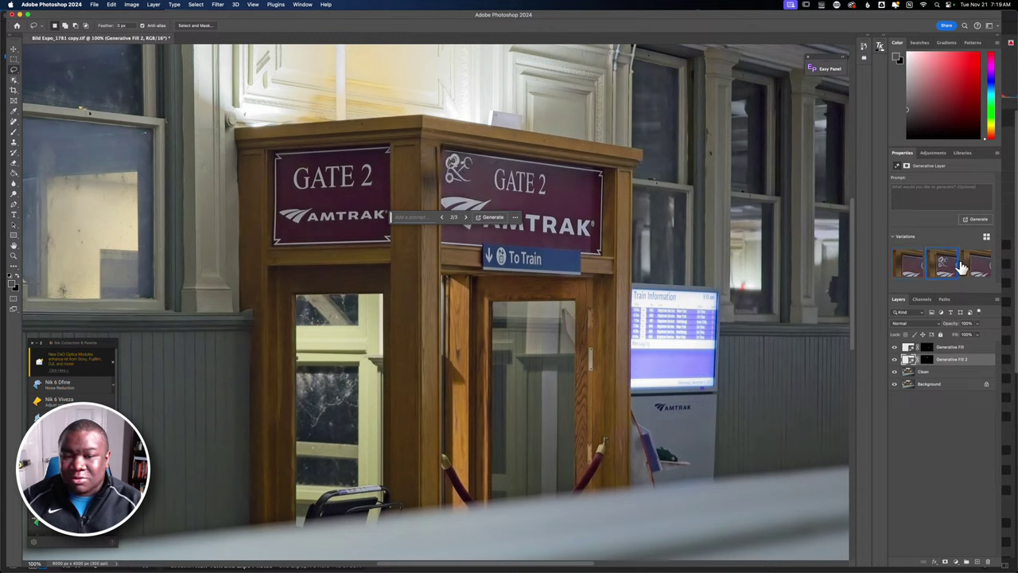
pyautogui.click(981, 269)
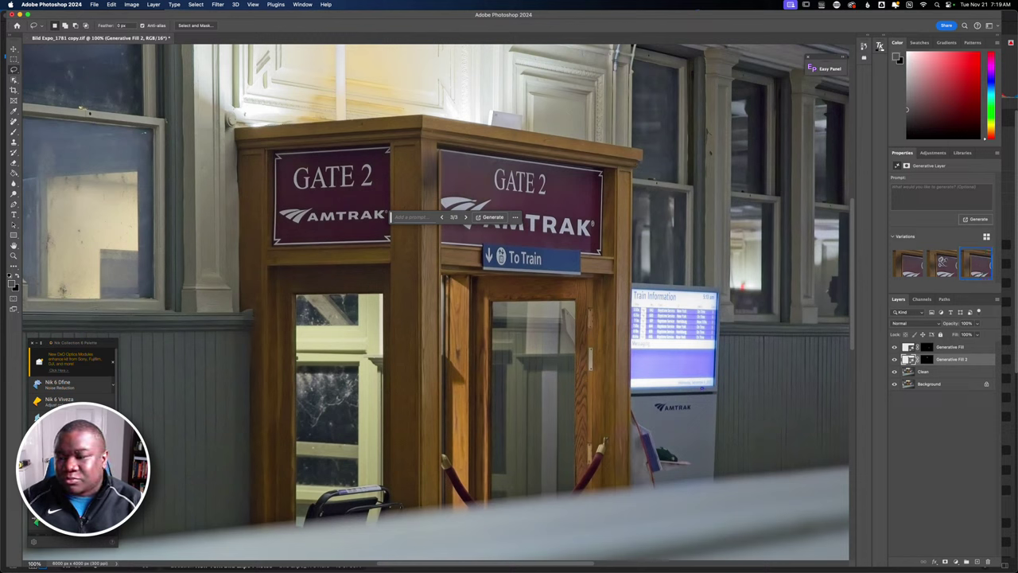
pyautogui.click(916, 420)
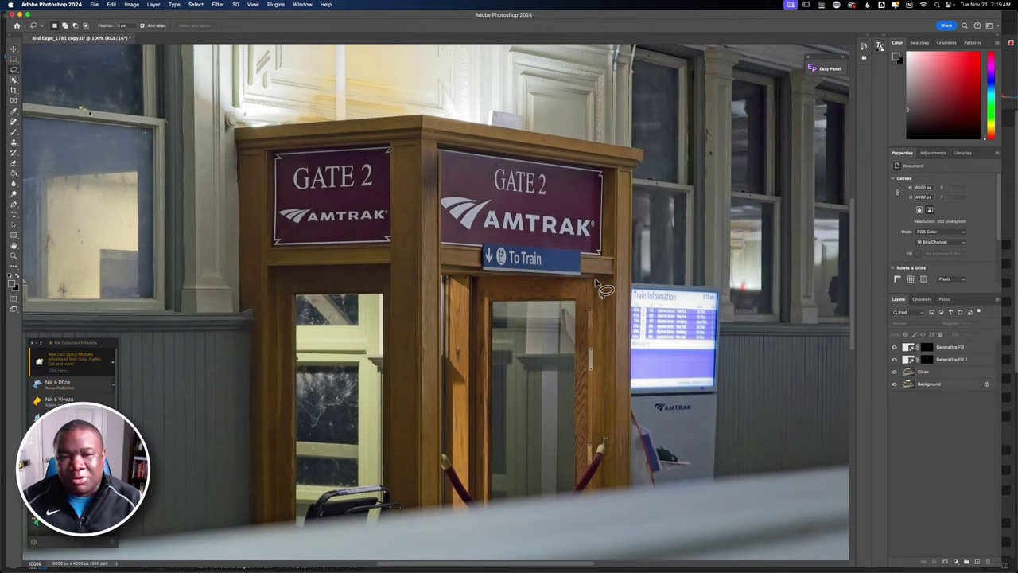
# From the Clean layer, erase the small grey object atop the booth with Generative Fill.
pyautogui.click(917, 372)
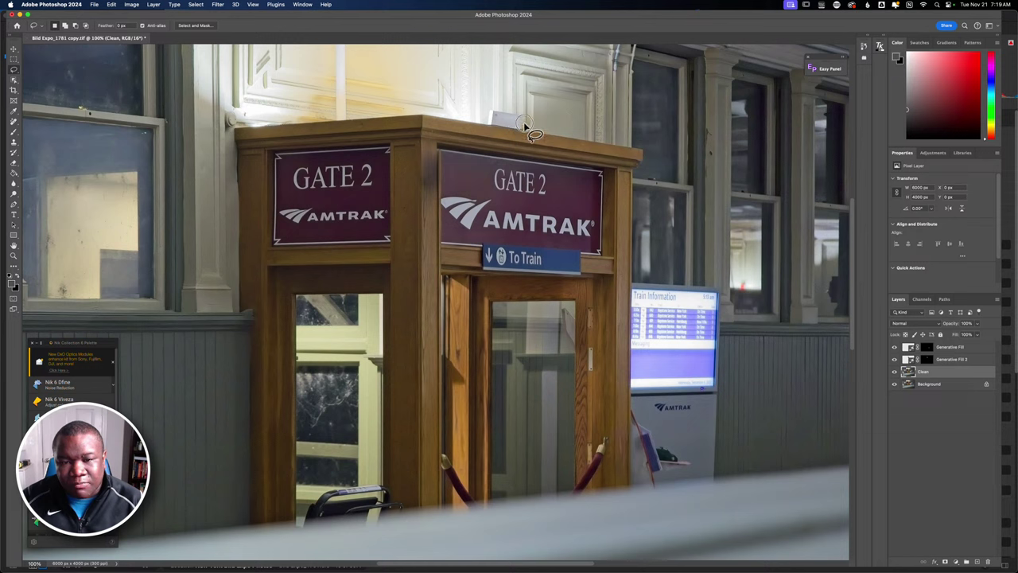
pyautogui.moveTo(490, 109)
pyautogui.mouseDown()
pyautogui.moveTo(487, 132)
pyautogui.moveTo(509, 132)
pyautogui.moveTo(498, 137)
pyautogui.mouseUp()
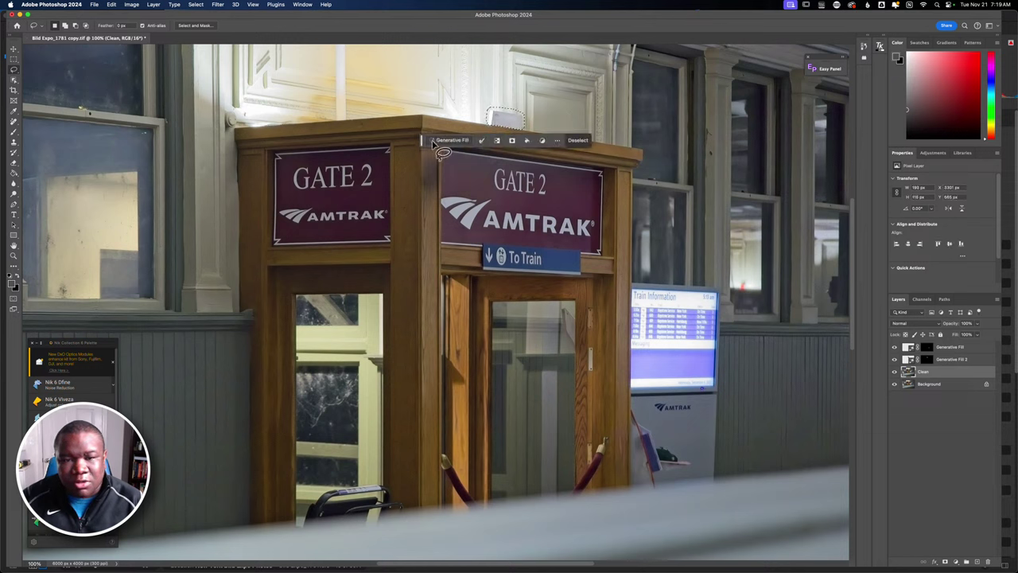
pyautogui.click(446, 141)
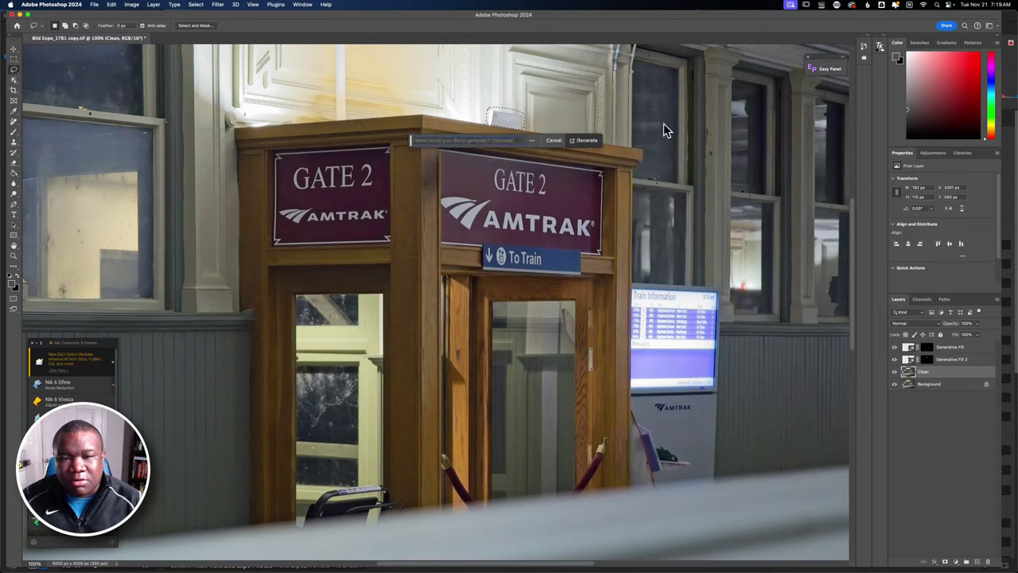
pyautogui.click(582, 140)
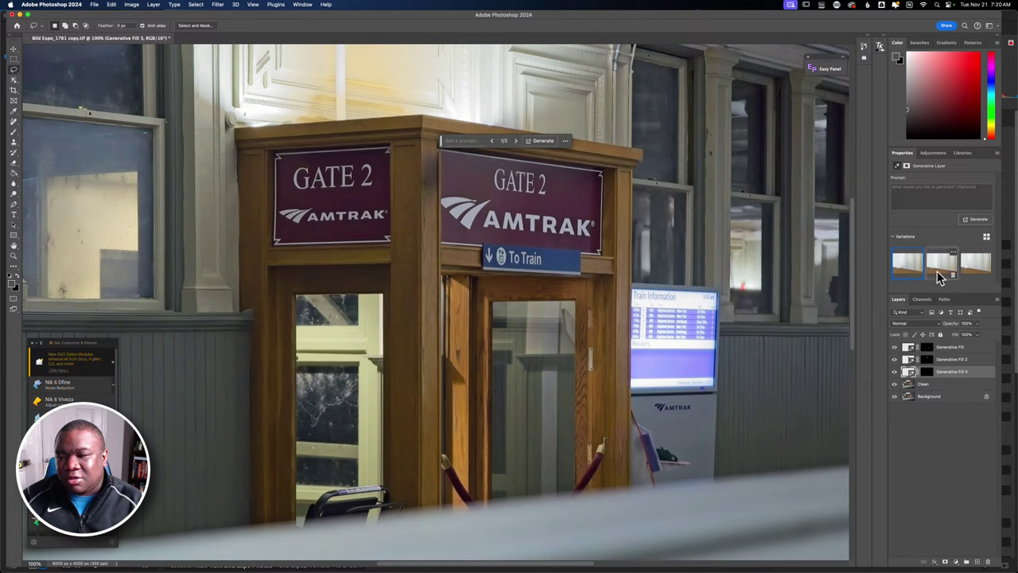
pyautogui.moveTo(940, 273)
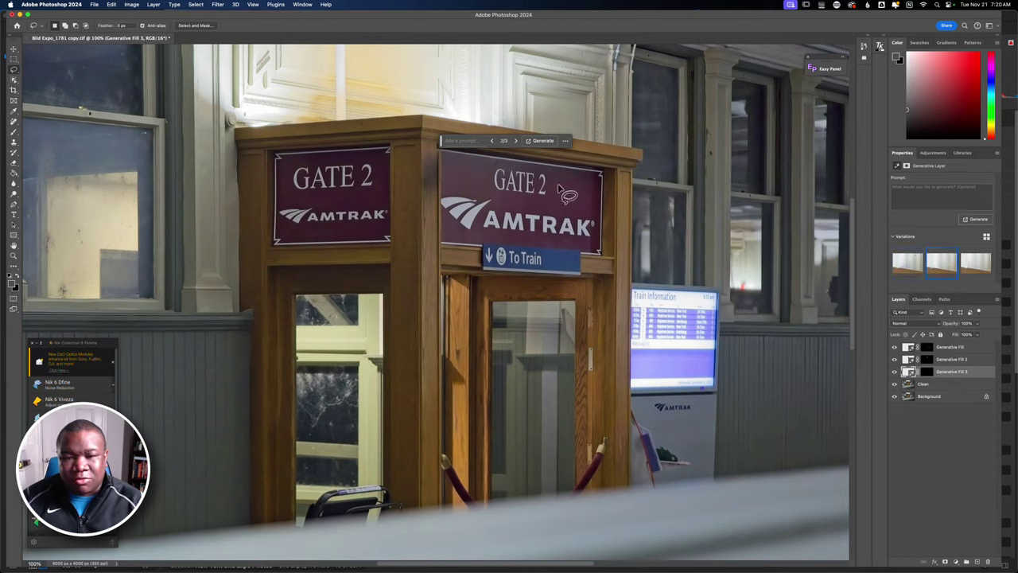
pyautogui.click(920, 424)
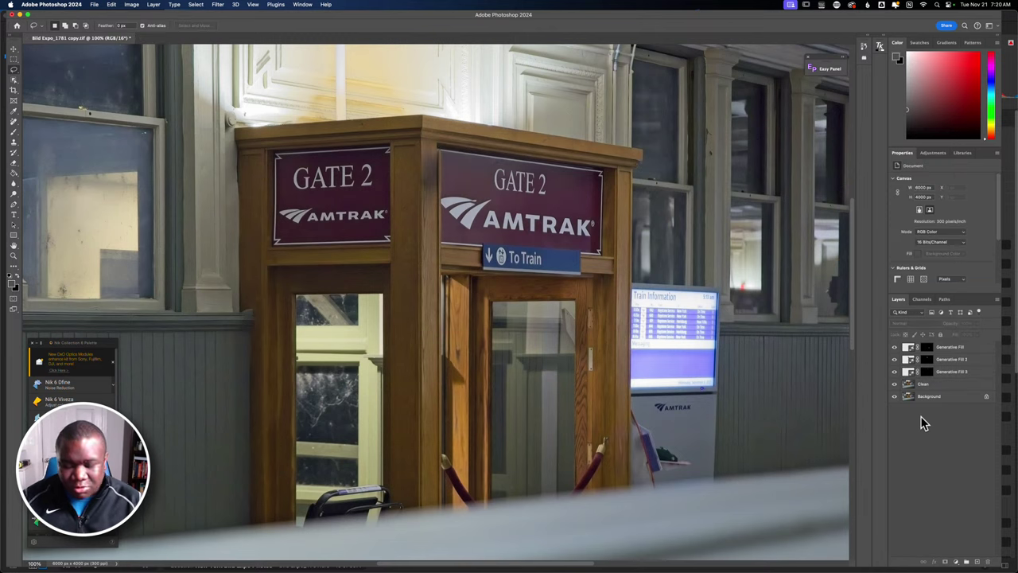
# Zoom out to 50% to review the whole photo and select the top Generative Fill layer.
pyautogui.press('super+0')
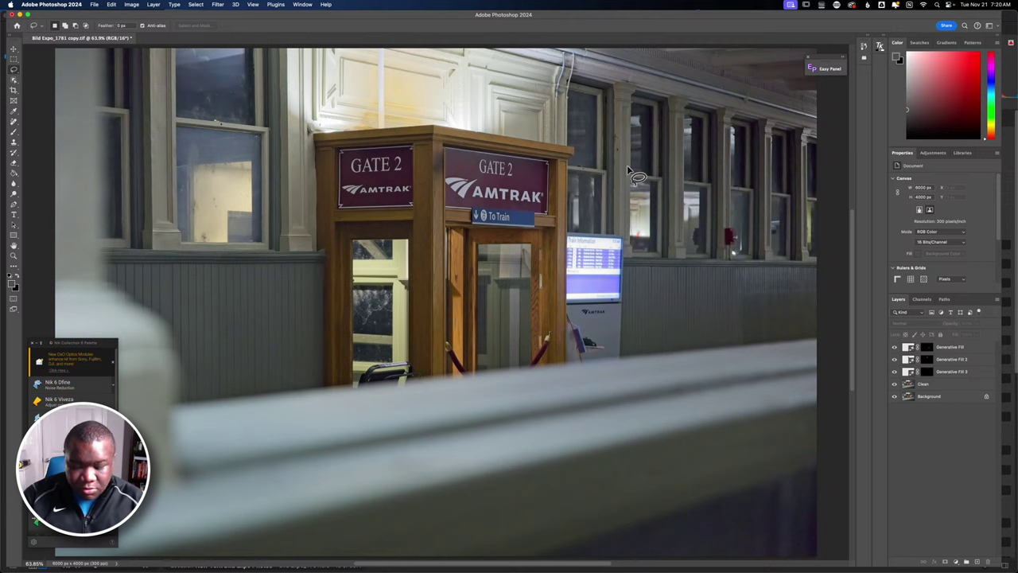
pyautogui.press('super+minus')
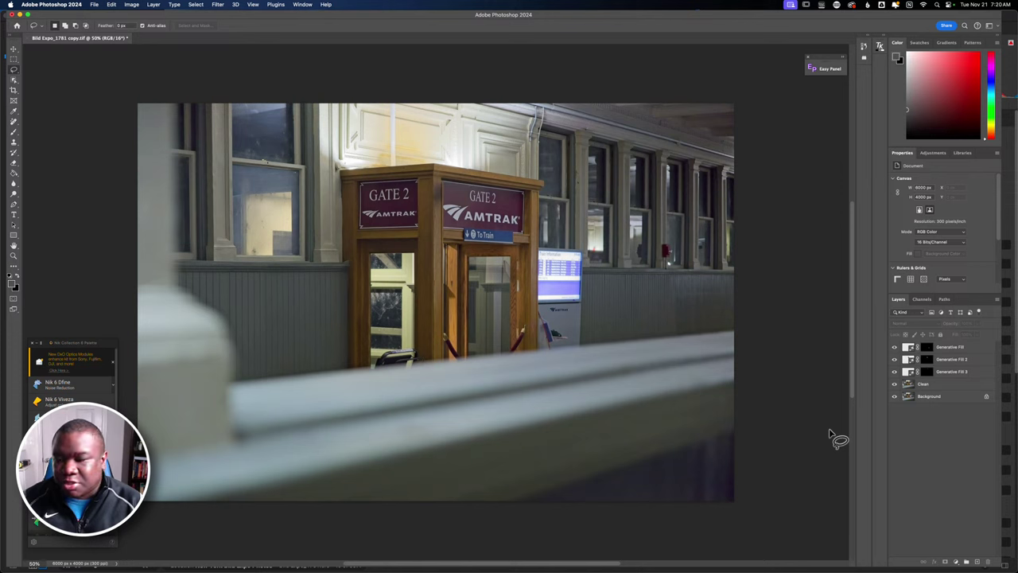
pyautogui.click(948, 348)
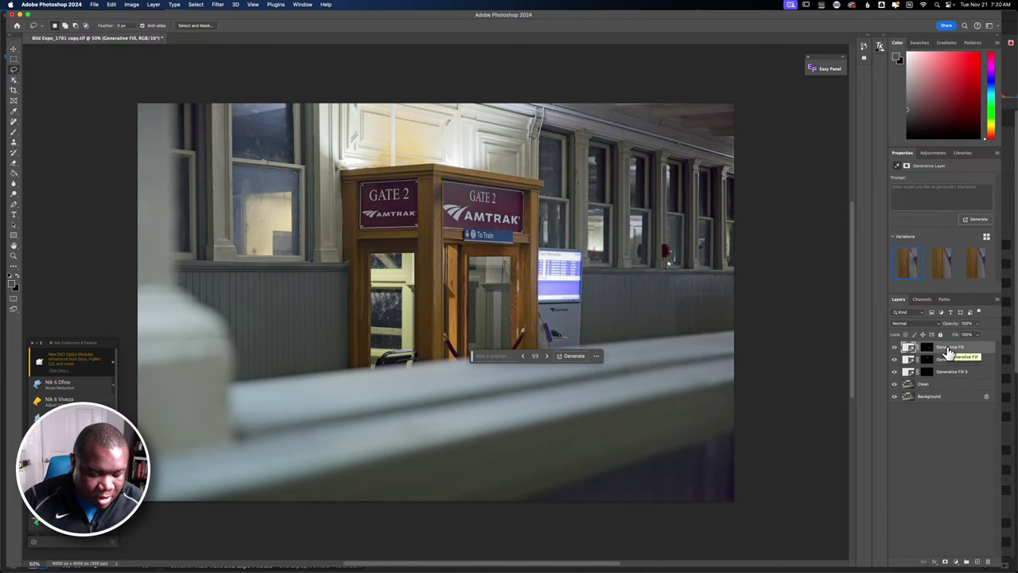
# Stamp visible layers into a new top layer named 'Luminar Neo' and make it a smart object.
pyautogui.press('super+alt+shift+e')
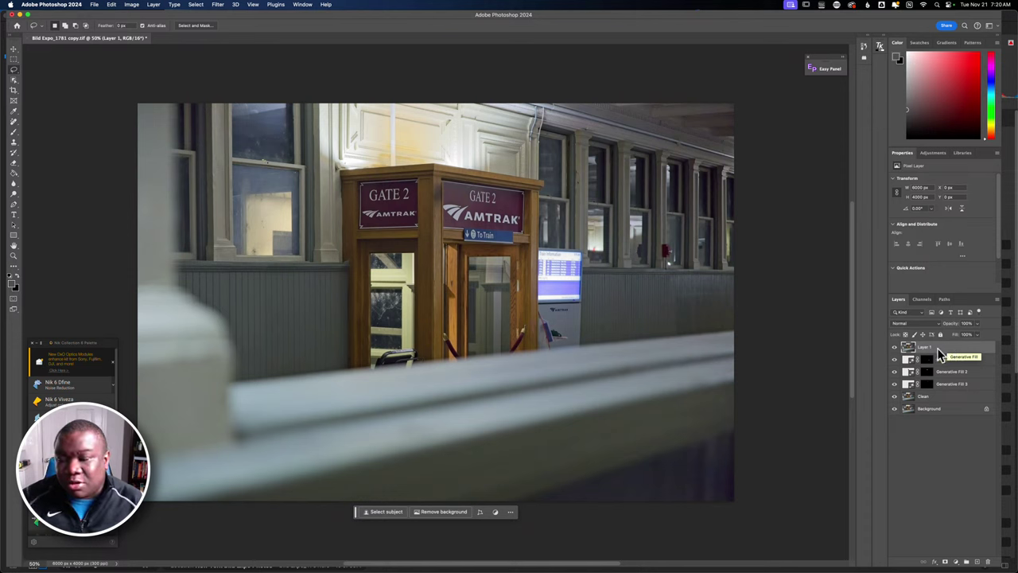
pyautogui.doubleClick(925, 347)
pyautogui.press('BackSpace')
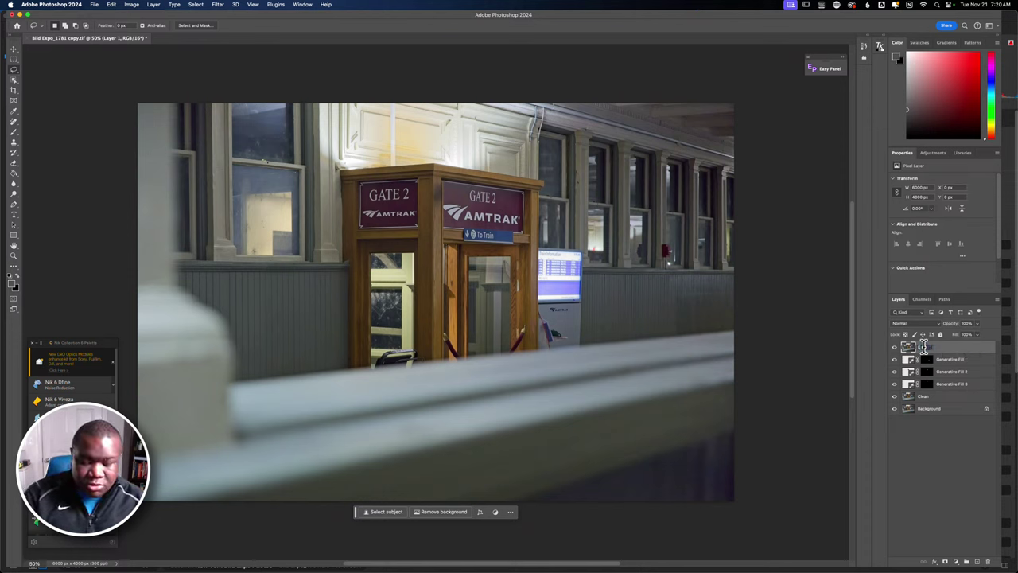
pyautogui.write('Luminar Neo')
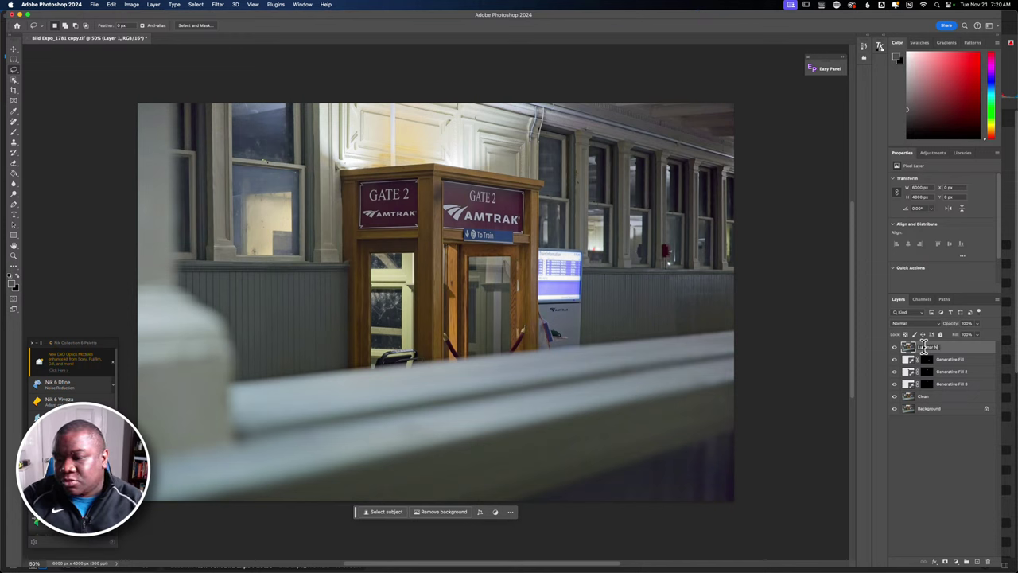
pyautogui.press('Return')
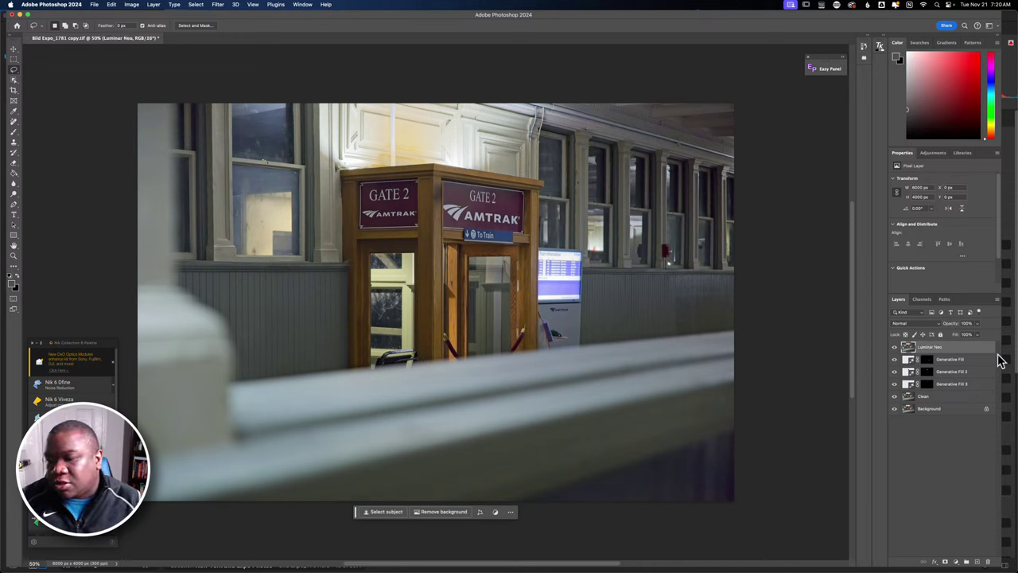
pyautogui.rightClick(941, 350)
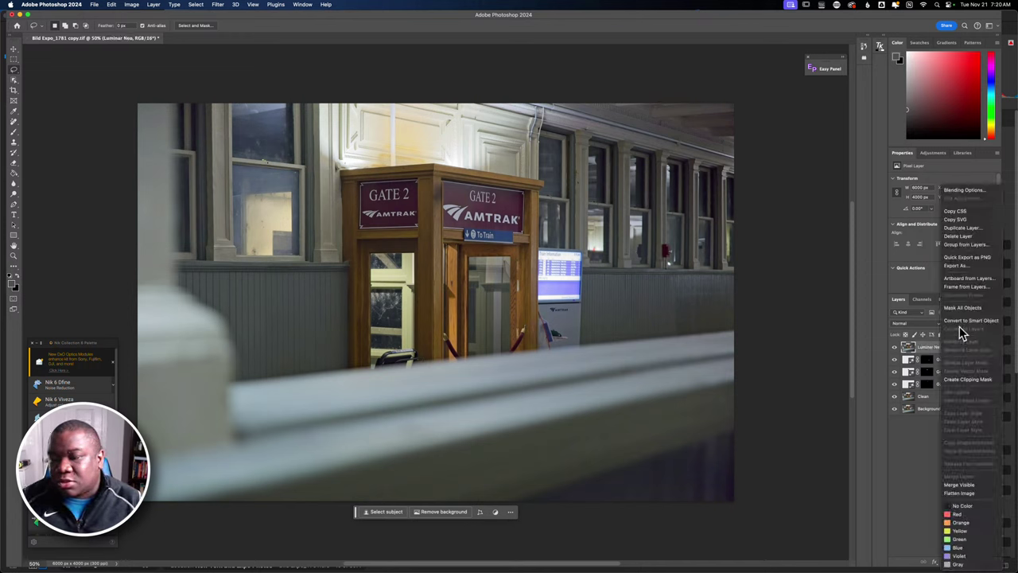
pyautogui.click(961, 321)
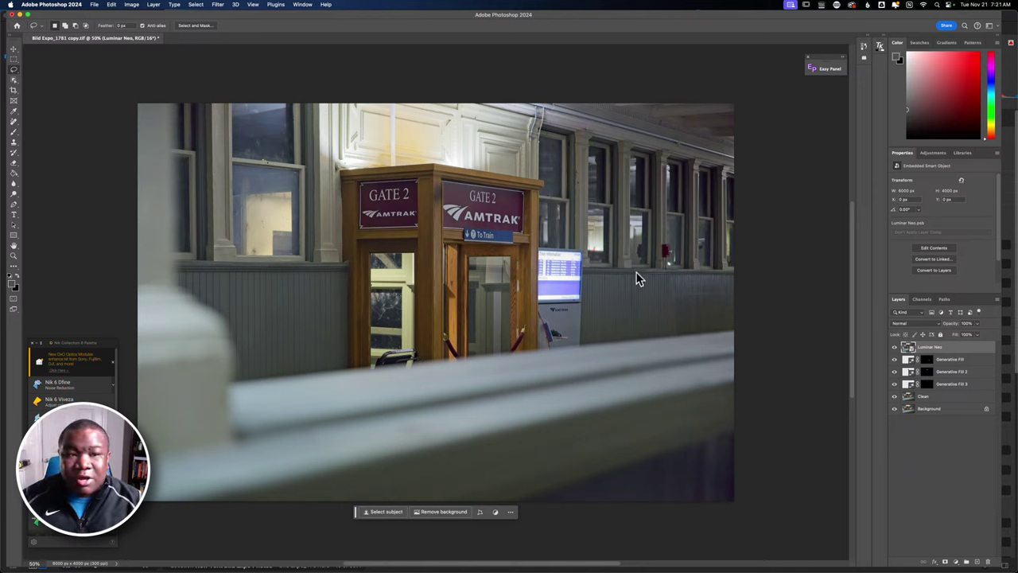
# Send the layer to the Luminar Neo plugin through Filter > Skylum Software > Luminar Neo.
pyautogui.click(214, 6)
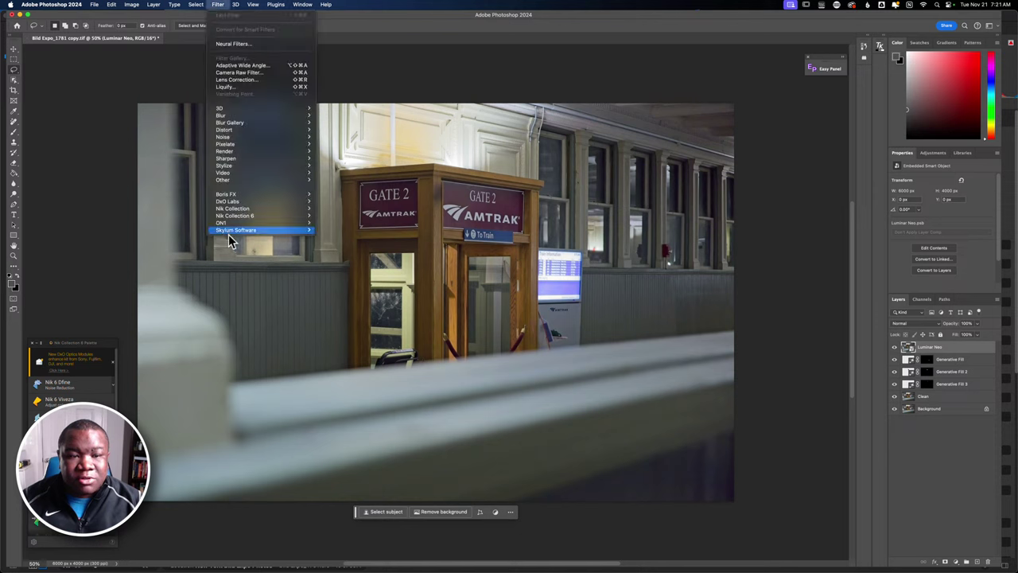
pyautogui.moveTo(235, 228)
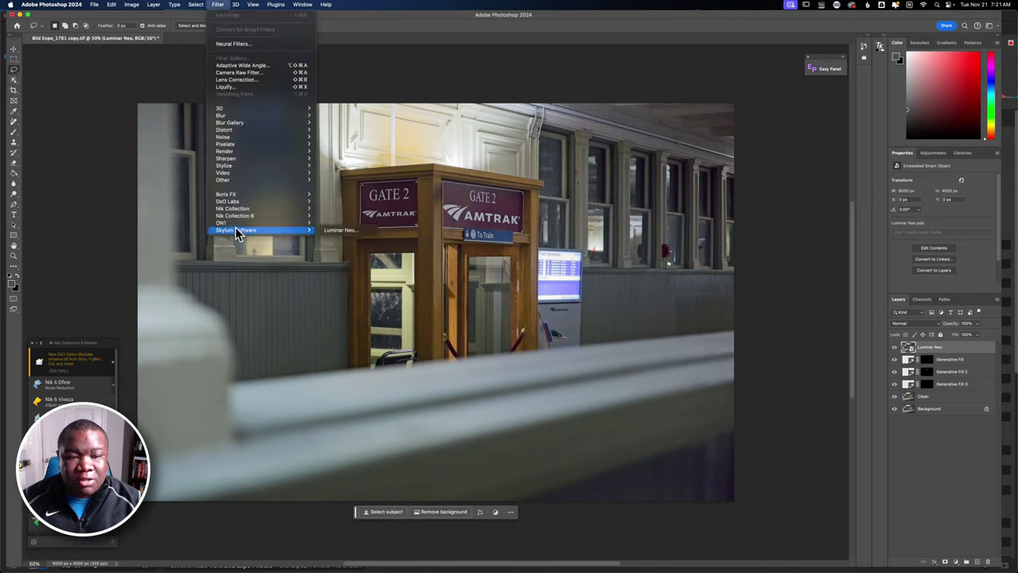
pyautogui.click(338, 230)
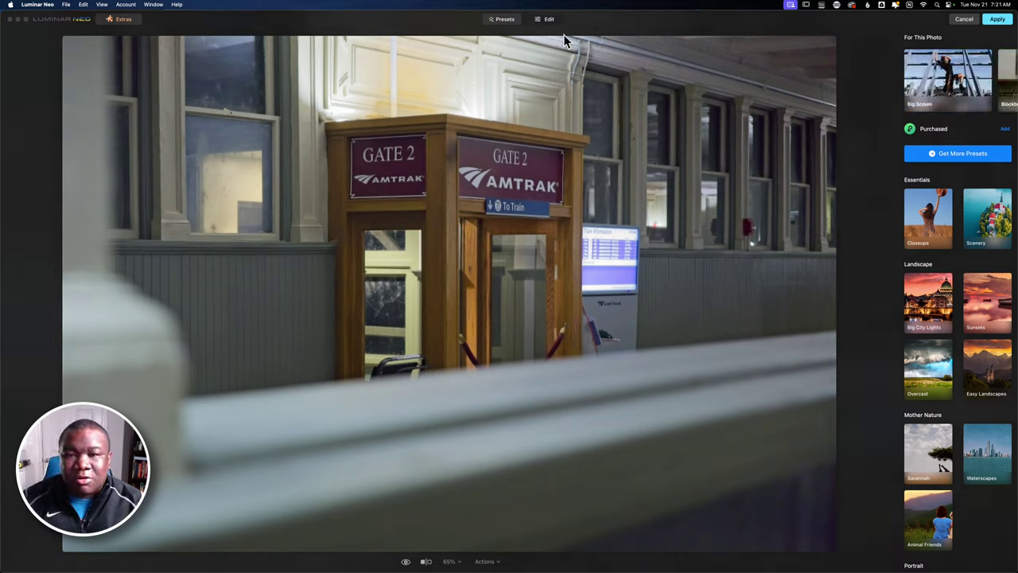
# Switch Luminar Neo from presets to the Edit tools and scroll down to the Creative section.
pyautogui.click(529, 19)
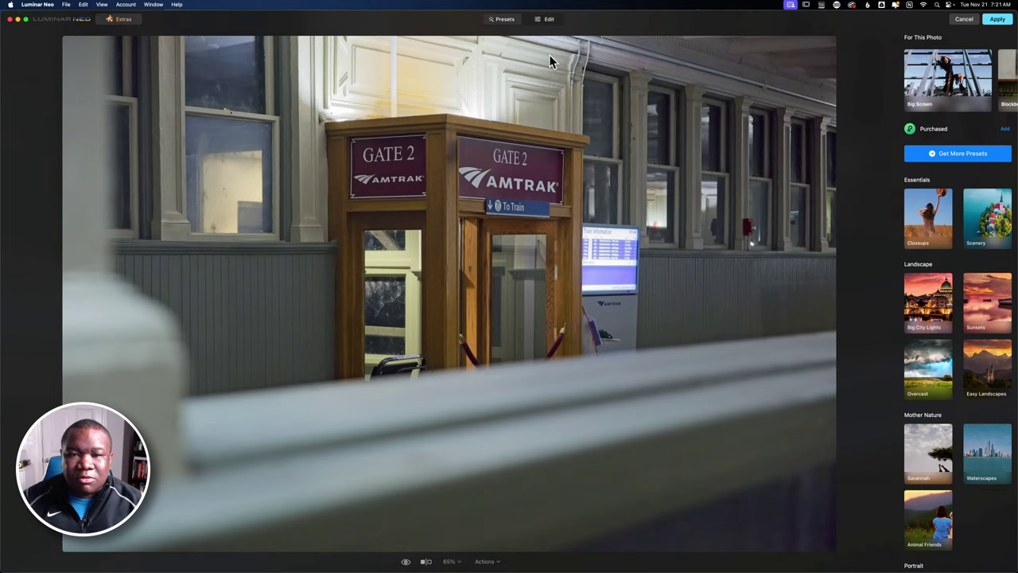
pyautogui.click(548, 19)
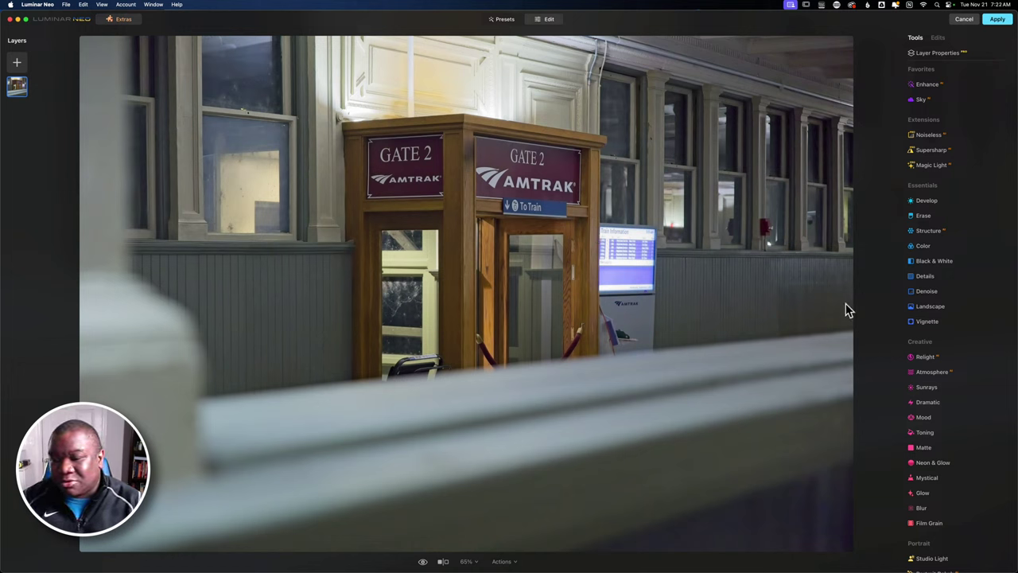
pyautogui.scroll(-5, 931, 340)
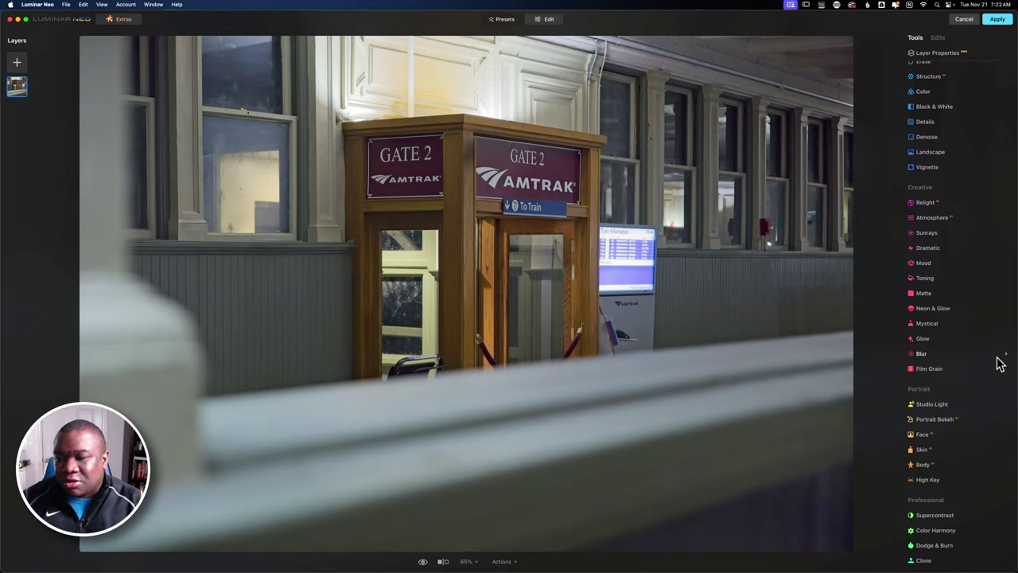
# Apply Creative > Mystical at Amount 66, compare it off and on, and lower Shadows to 7.
pyautogui.click(929, 325)
pyautogui.moveTo(920, 372); pyautogui.dragTo(976, 379)
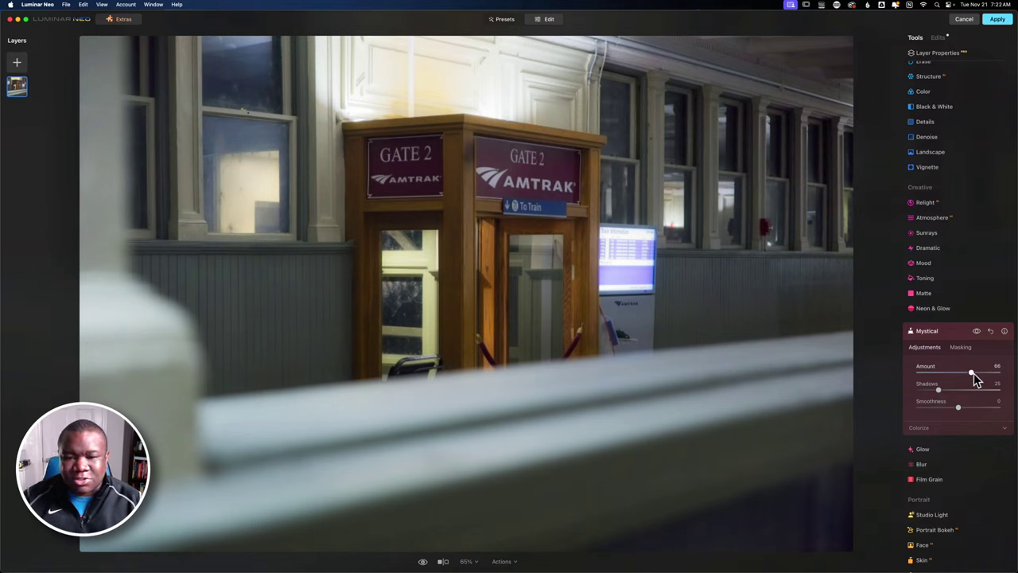
pyautogui.click(976, 332)
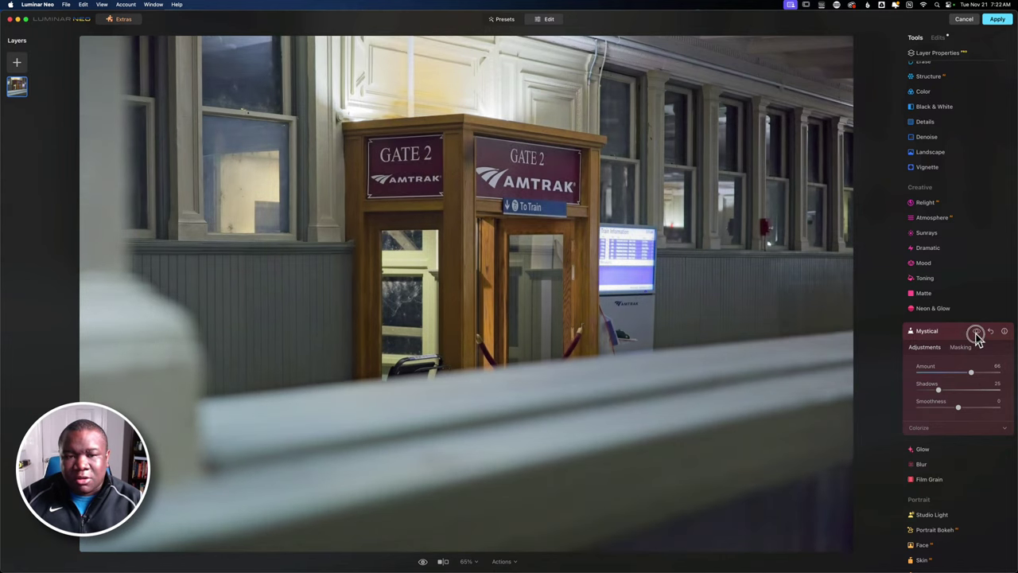
pyautogui.click(976, 332)
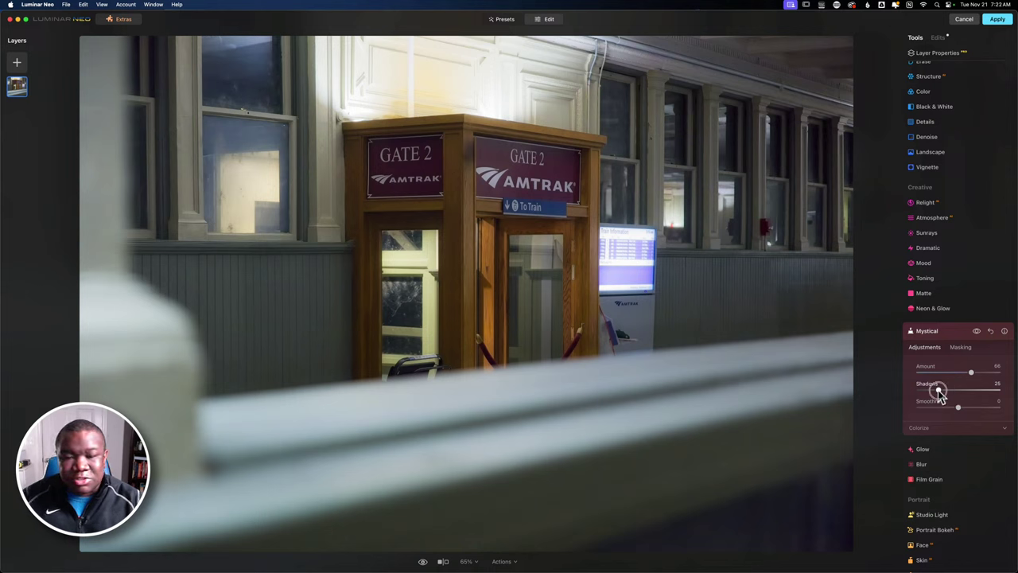
pyautogui.moveTo(939, 393)
pyautogui.mouseDown()
pyautogui.moveTo(962, 395)
pyautogui.moveTo(925, 397)
pyautogui.mouseUp()
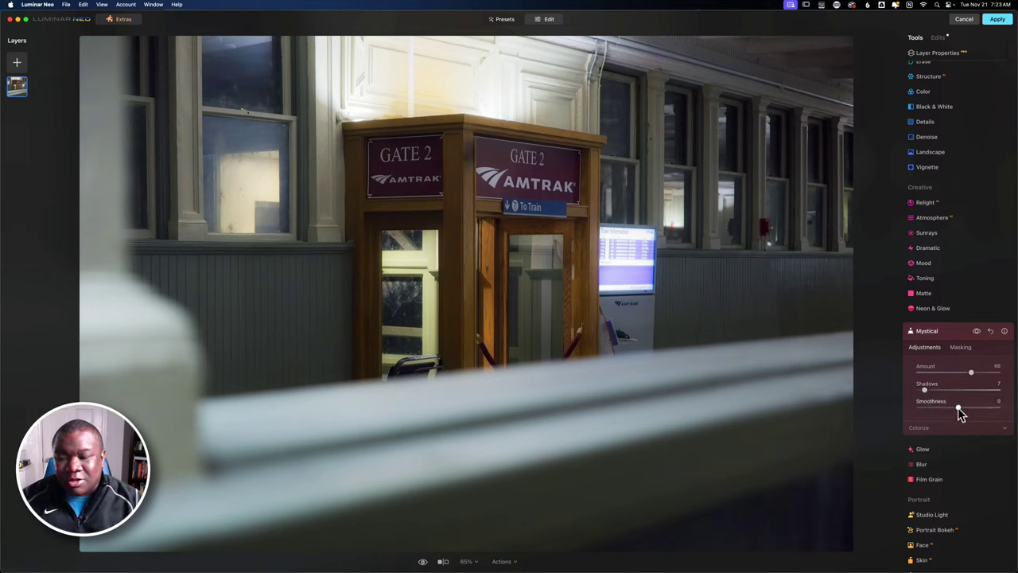
# Set Mystical Smoothness to 49, compare it off and on, and collapse the Mystical panel.
pyautogui.moveTo(958, 408); pyautogui.dragTo(911, 411)
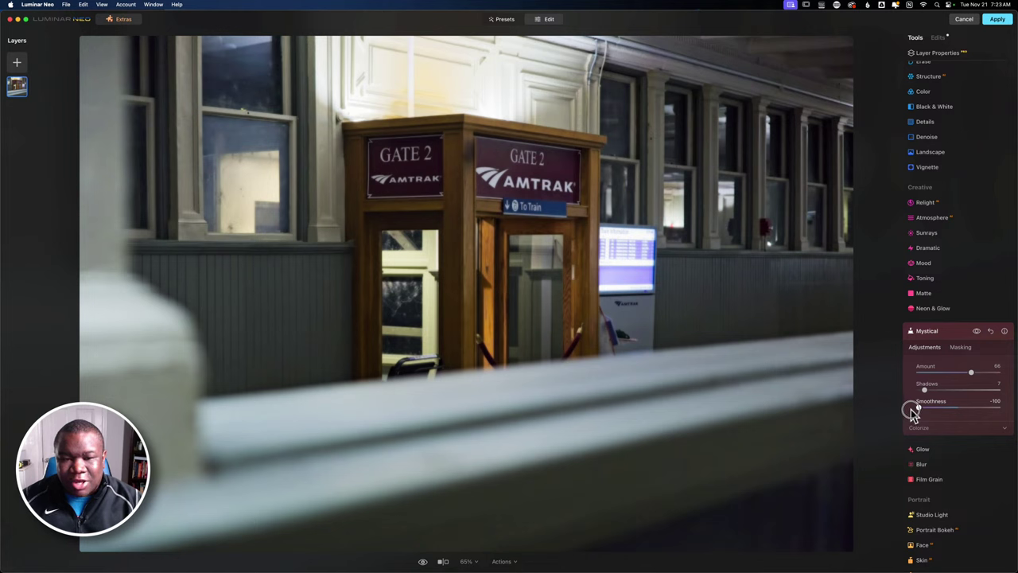
pyautogui.moveTo(913, 412); pyautogui.dragTo(980, 419)
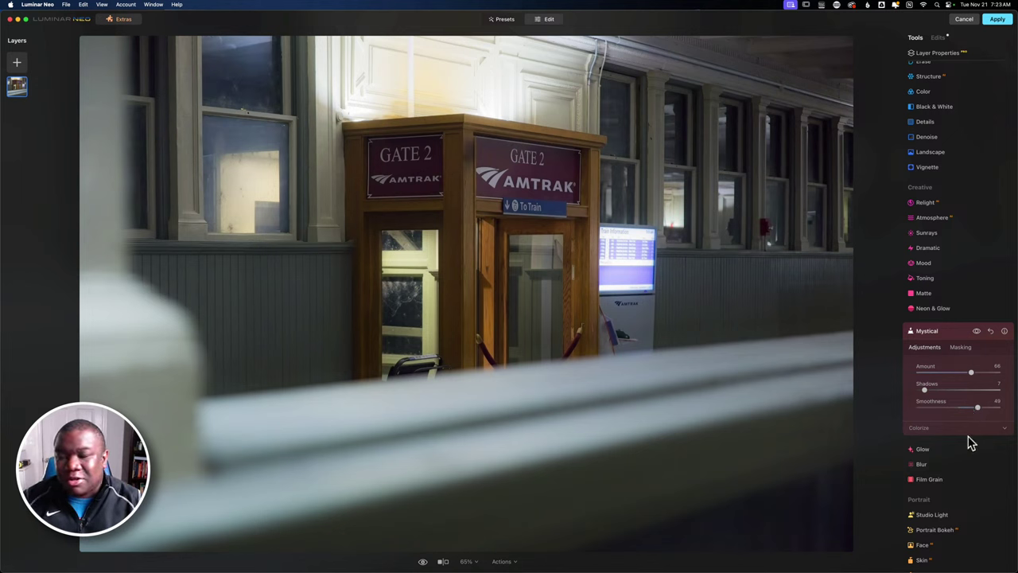
pyautogui.click(978, 332)
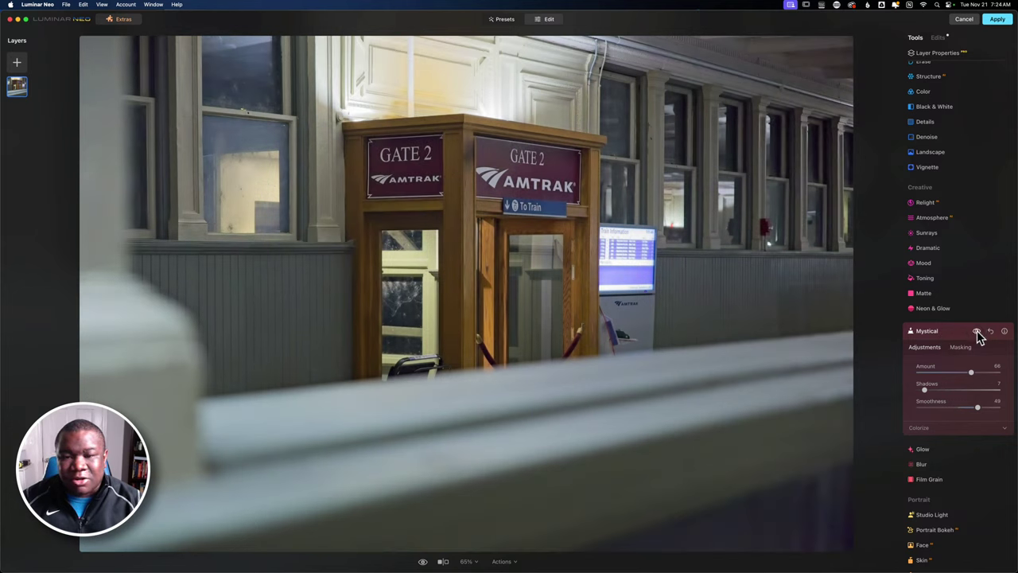
pyautogui.click(977, 330)
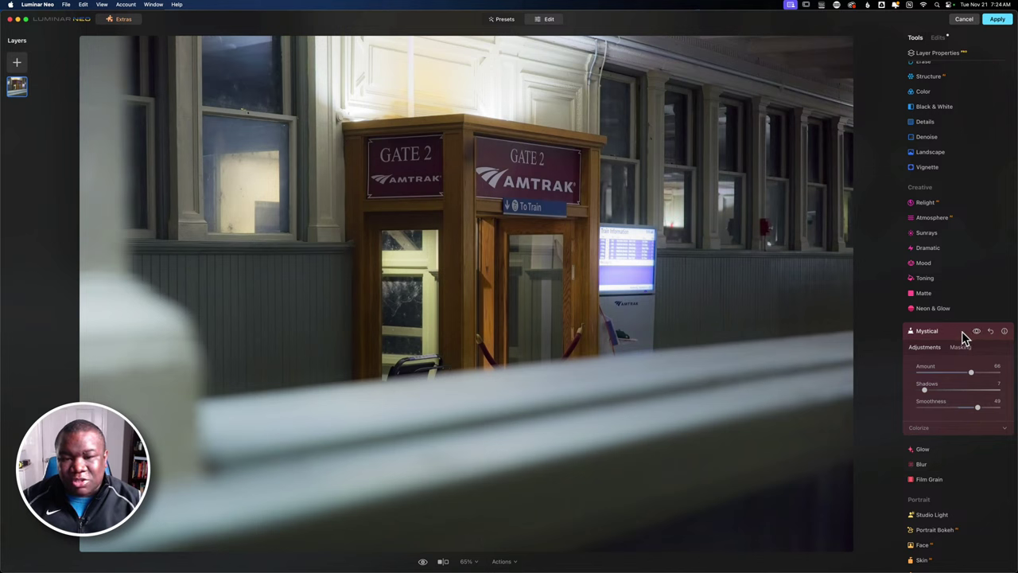
pyautogui.click(925, 332)
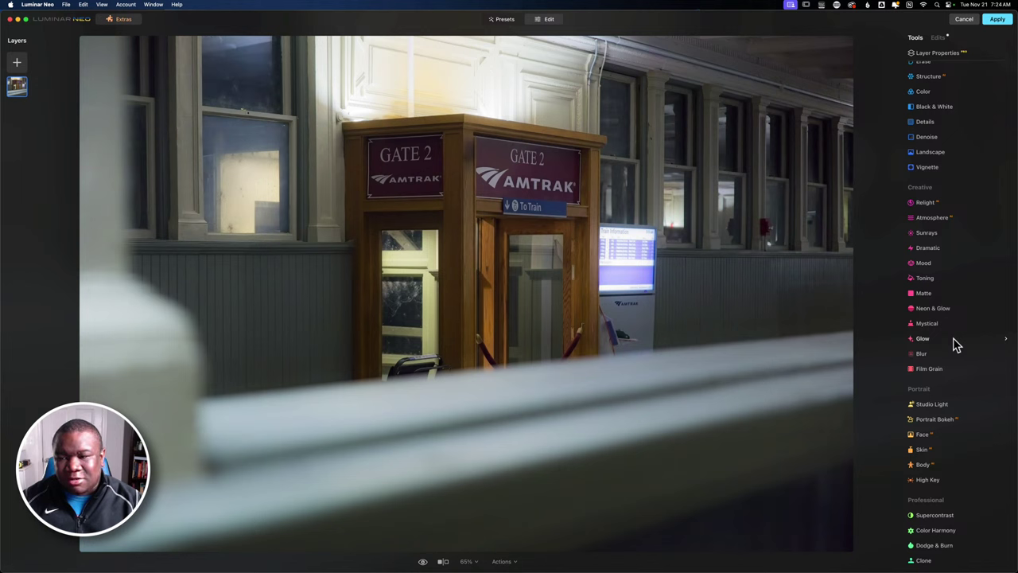
# Add a Matte look with Amount 45, Fade 19 and Vividness -1, then collapse the panel.
pyautogui.click(925, 293)
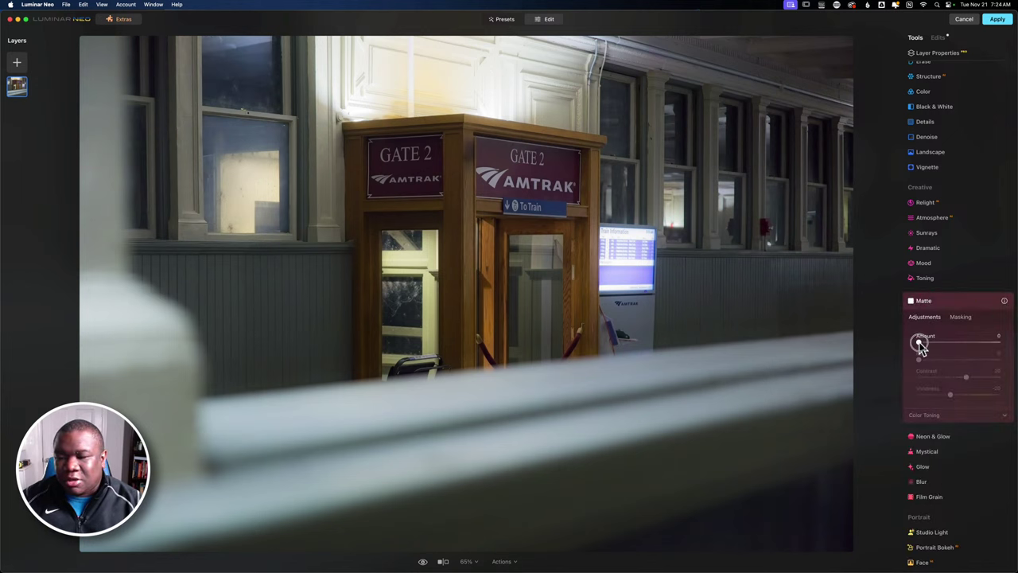
pyautogui.moveTo(924, 341); pyautogui.dragTo(931, 346)
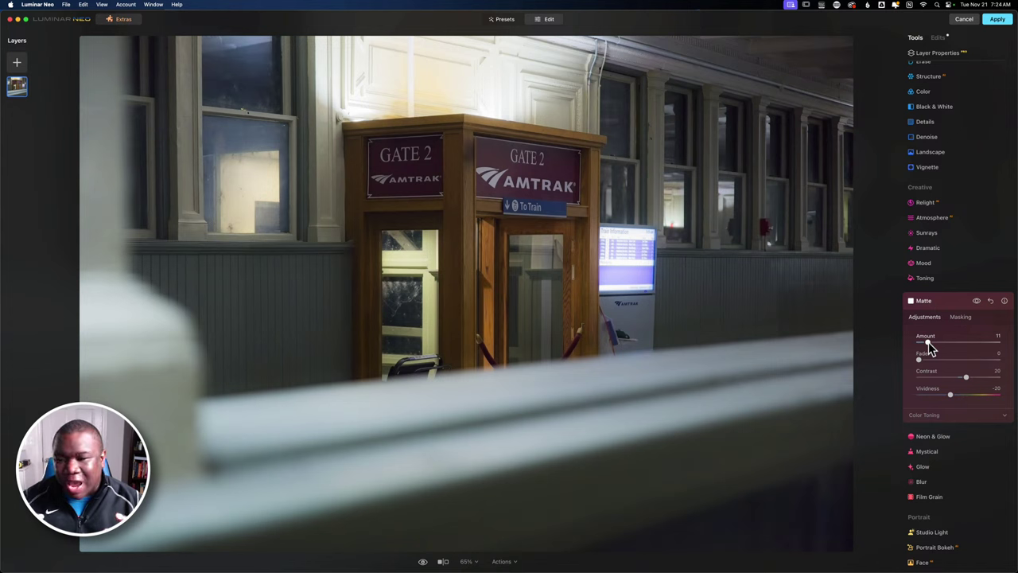
pyautogui.moveTo(928, 343); pyautogui.dragTo(956, 343)
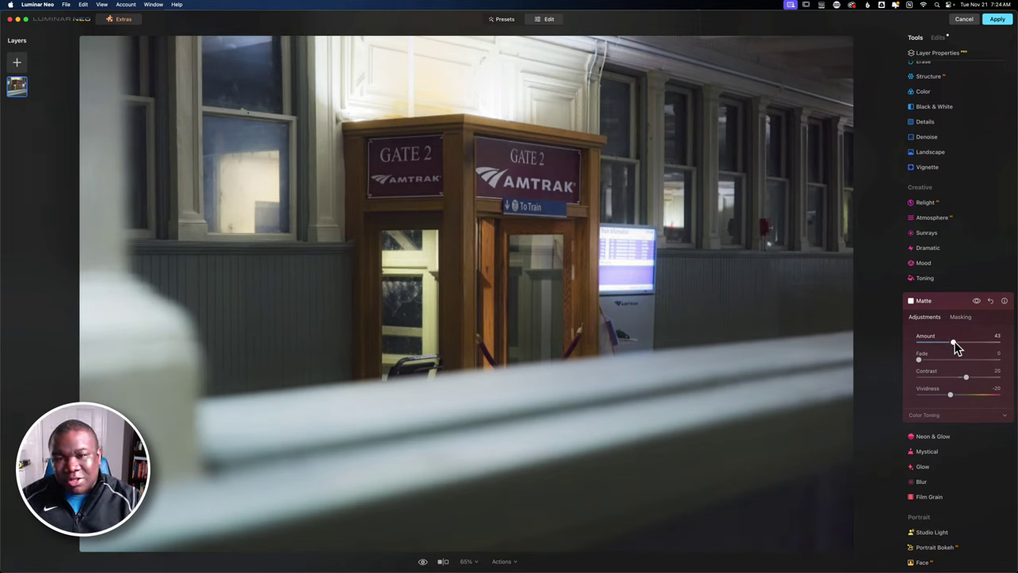
pyautogui.moveTo(919, 360); pyautogui.dragTo(935, 364)
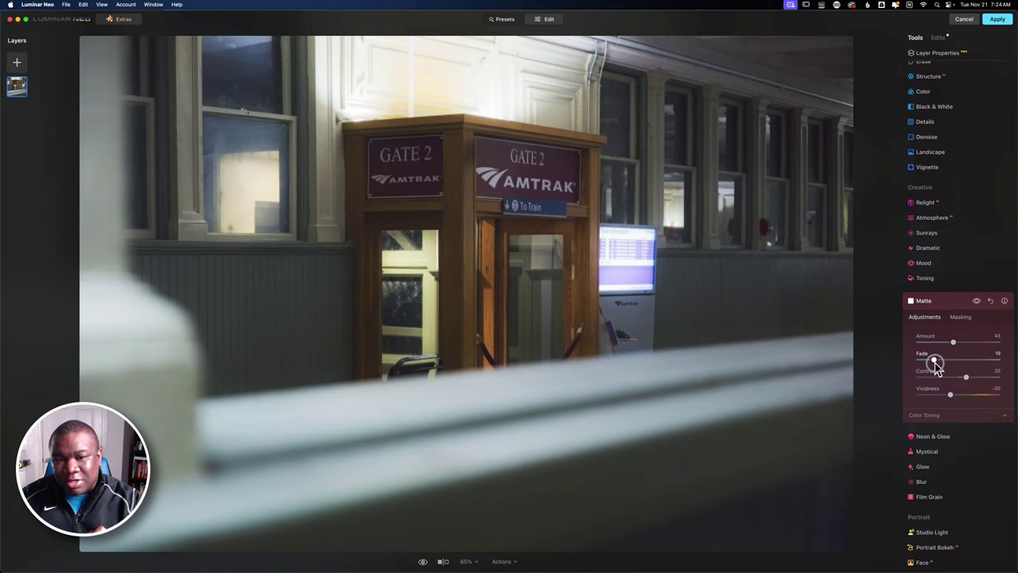
pyautogui.moveTo(936, 365); pyautogui.dragTo(1014, 370)
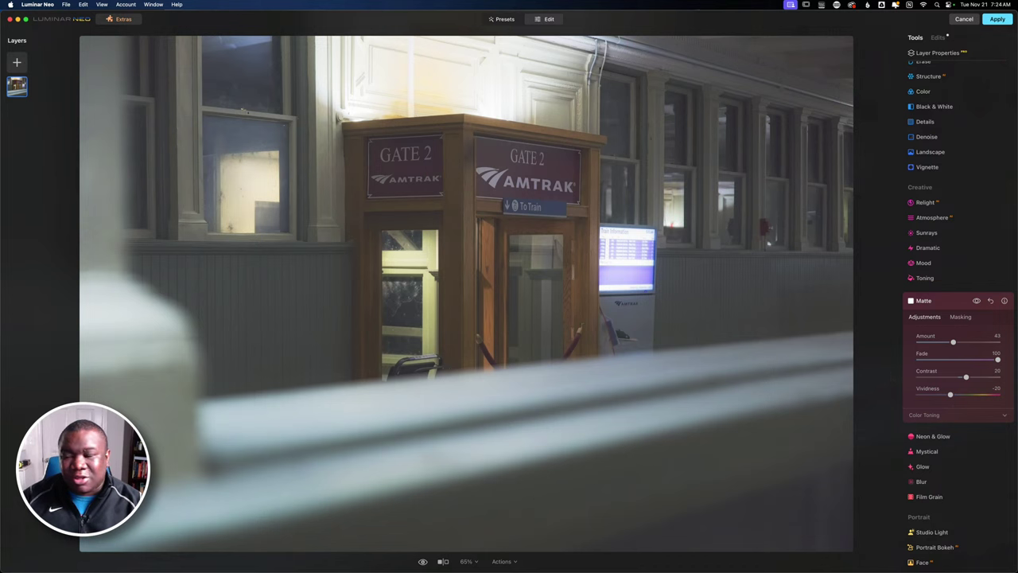
pyautogui.moveTo(996, 360); pyautogui.dragTo(934, 364)
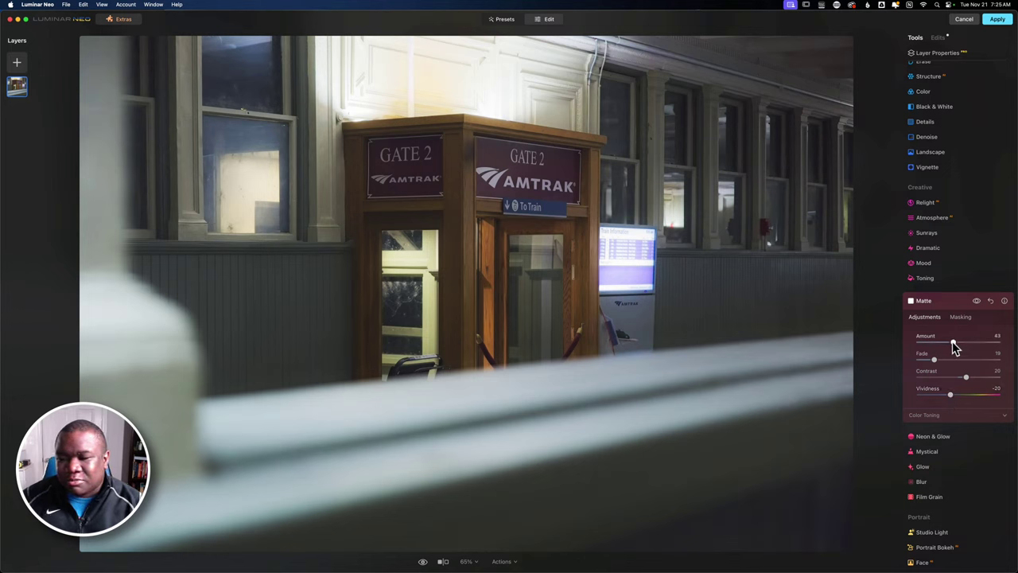
pyautogui.moveTo(955, 344)
pyautogui.mouseDown()
pyautogui.moveTo(936, 345)
pyautogui.moveTo(969, 347)
pyautogui.moveTo(957, 350)
pyautogui.mouseUp()
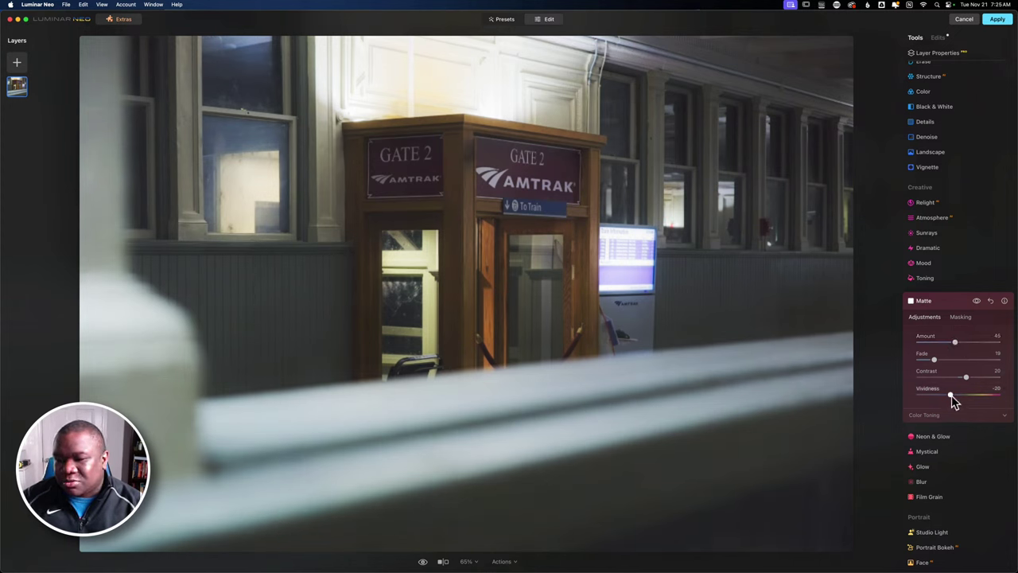
pyautogui.moveTo(952, 396)
pyautogui.mouseDown()
pyautogui.moveTo(966, 397)
pyautogui.moveTo(958, 399)
pyautogui.mouseUp()
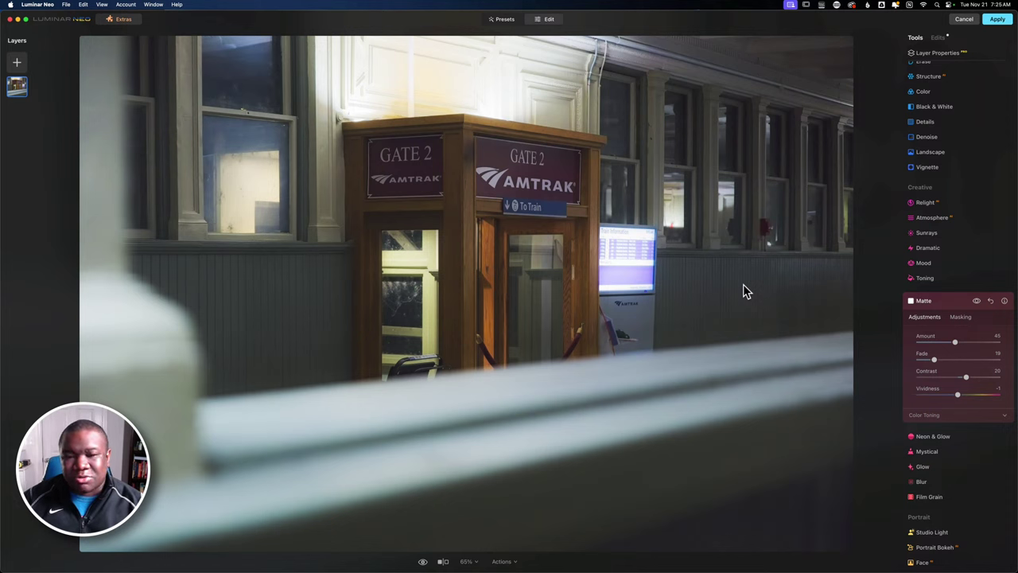
pyautogui.click(923, 302)
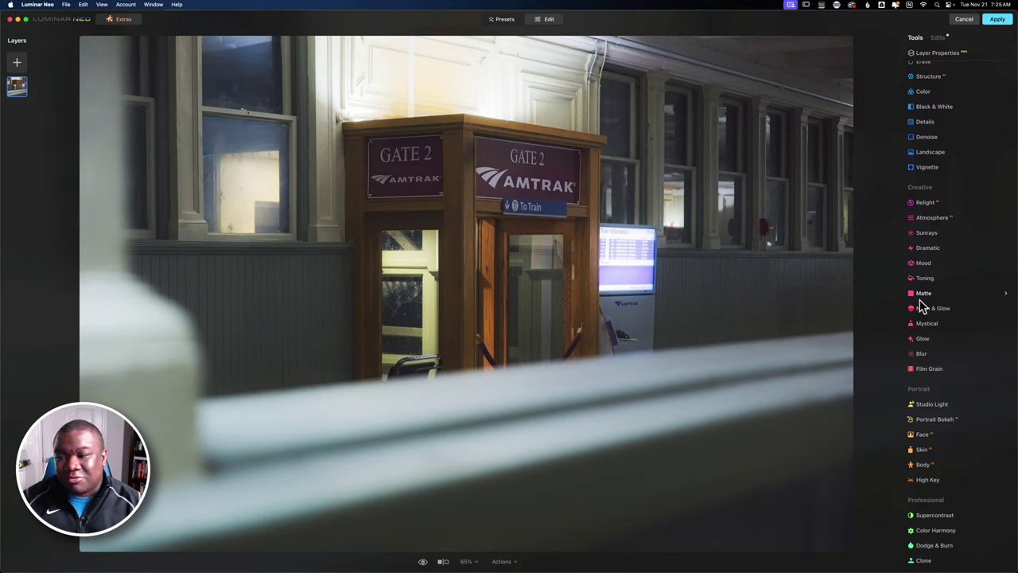
pyautogui.click(924, 203)
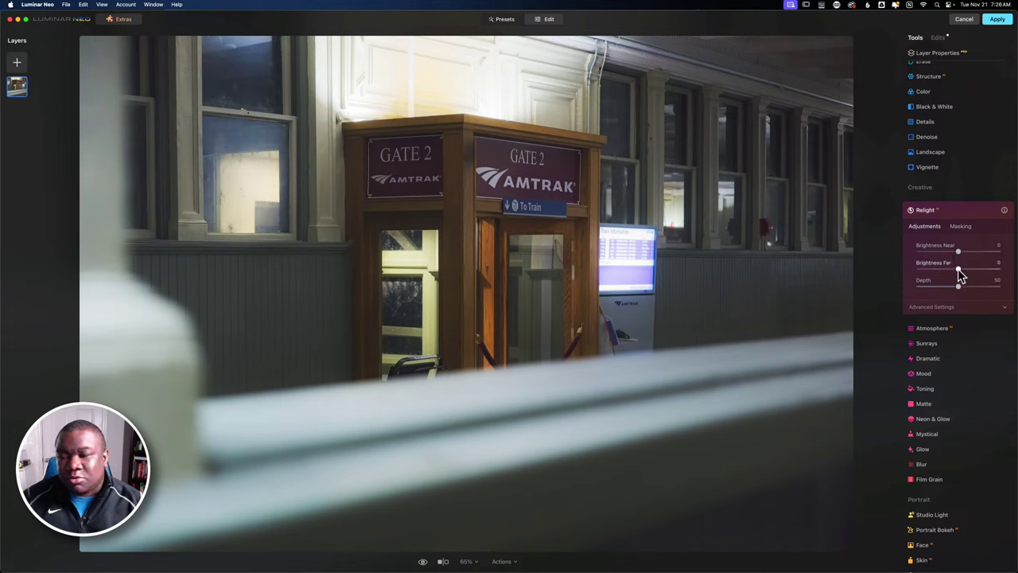
pyautogui.moveTo(960, 275); pyautogui.dragTo(929, 276)
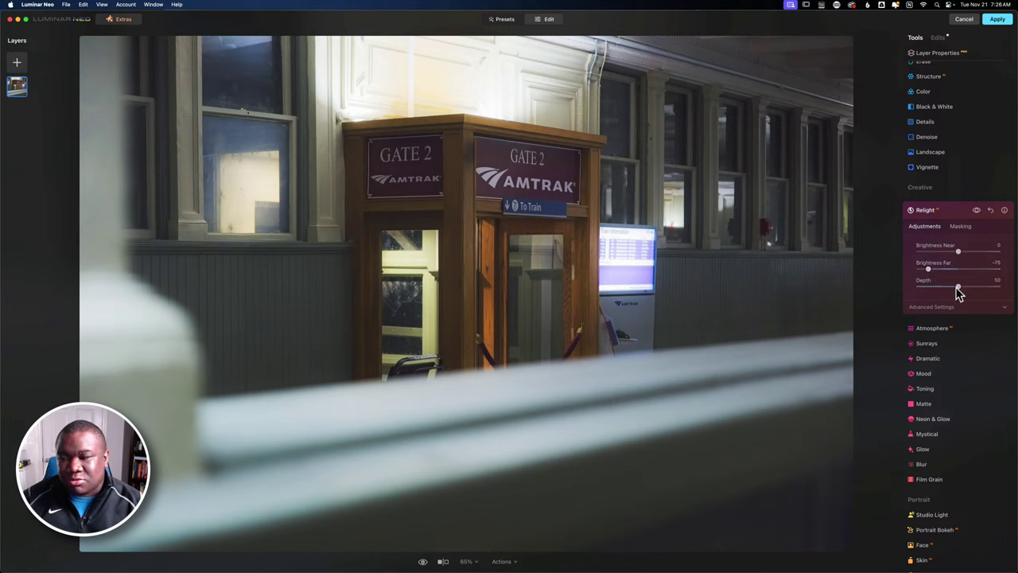
pyautogui.moveTo(958, 288); pyautogui.dragTo(994, 296)
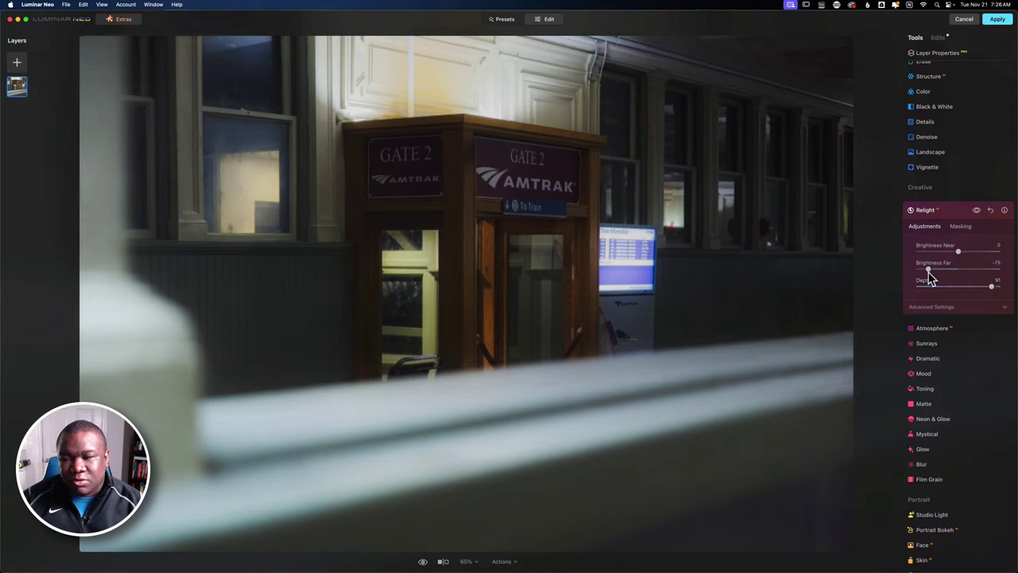
pyautogui.moveTo(929, 269); pyautogui.dragTo(954, 275)
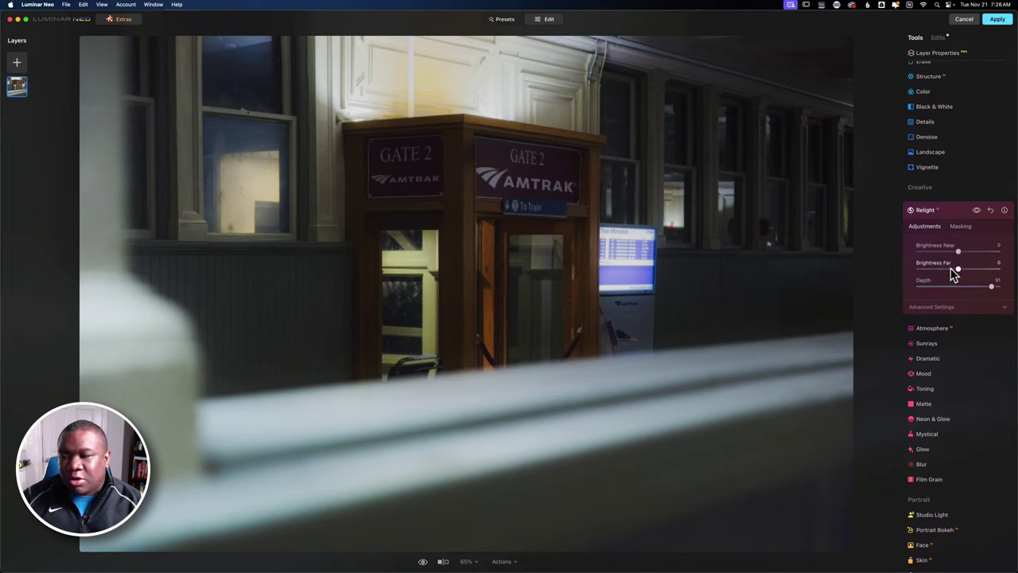
pyautogui.doubleClick(951, 271)
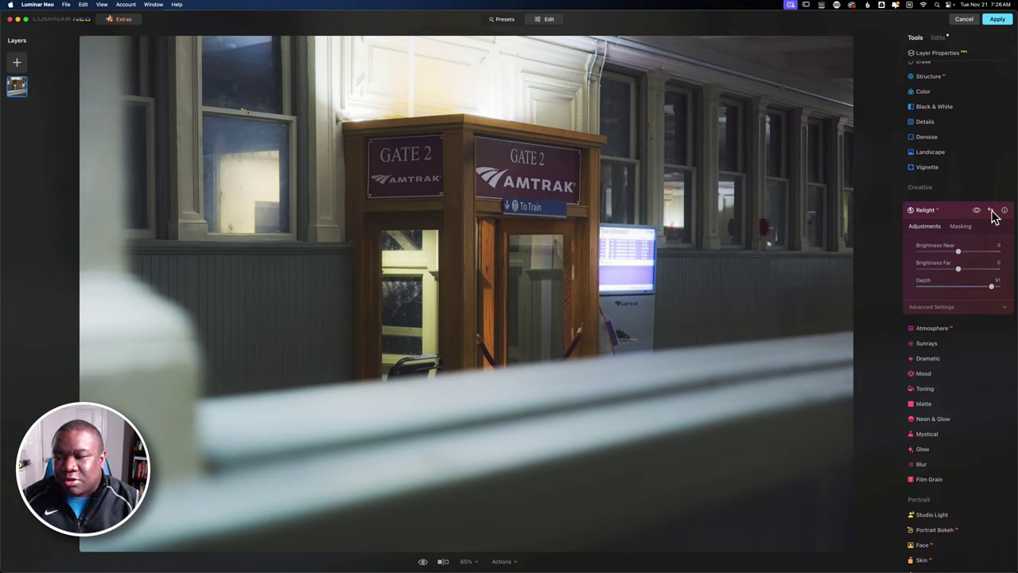
pyautogui.click(943, 211)
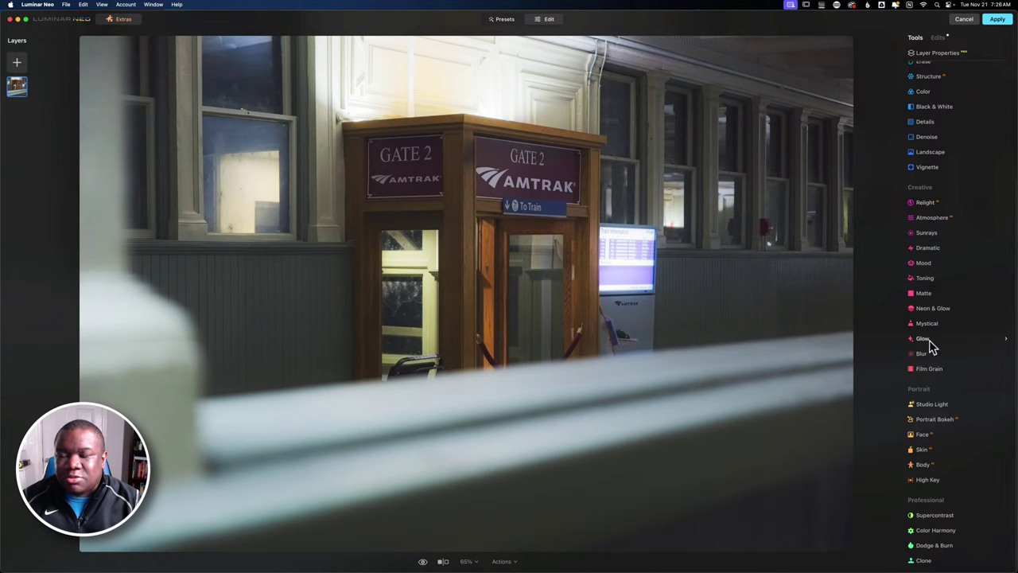
# Try Dramatic at Amount 28, compare it off and on, then reset it to 0.
pyautogui.click(927, 248)
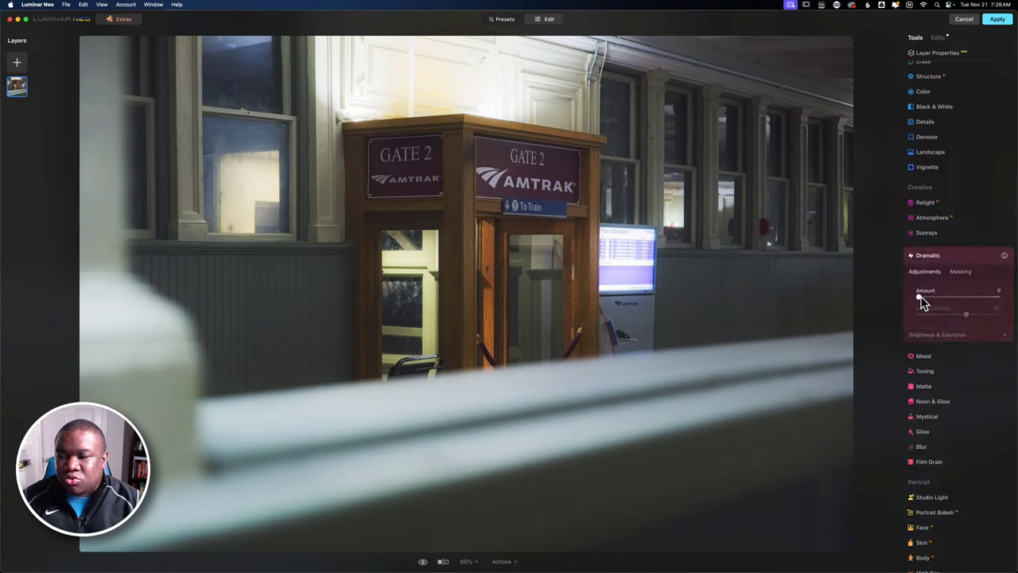
pyautogui.moveTo(922, 301); pyautogui.dragTo(956, 303)
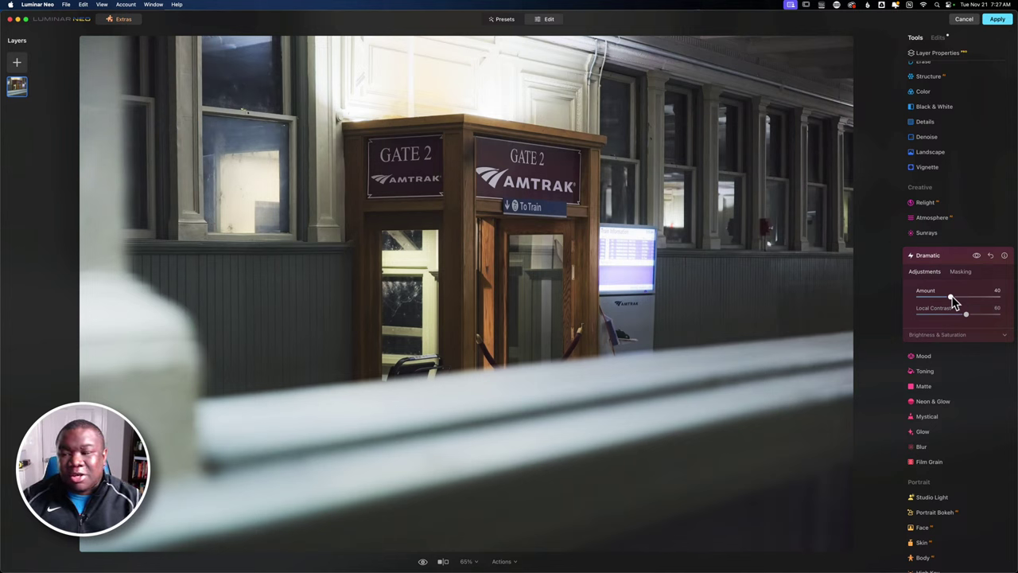
pyautogui.moveTo(954, 303); pyautogui.dragTo(978, 318)
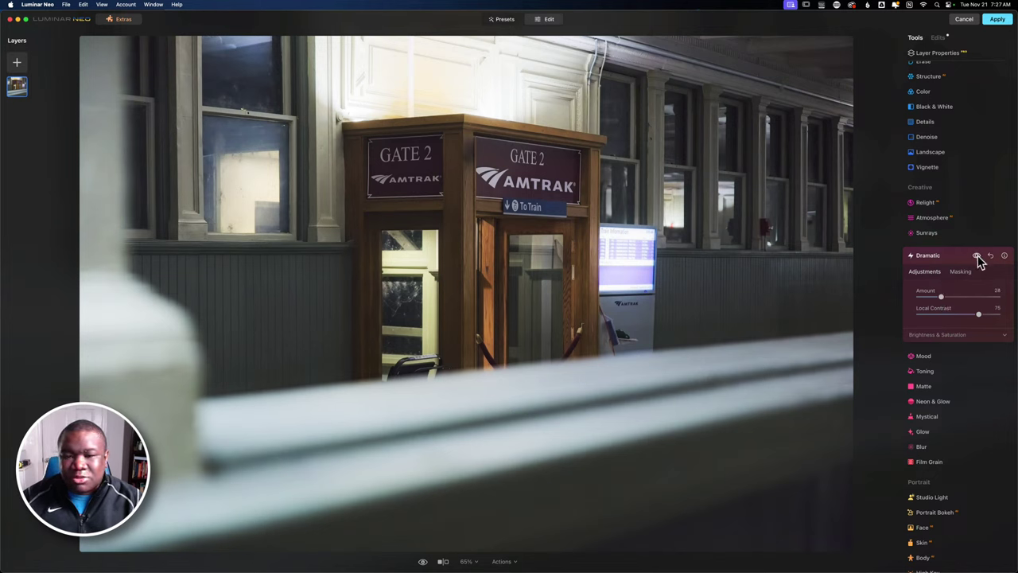
pyautogui.click(978, 257)
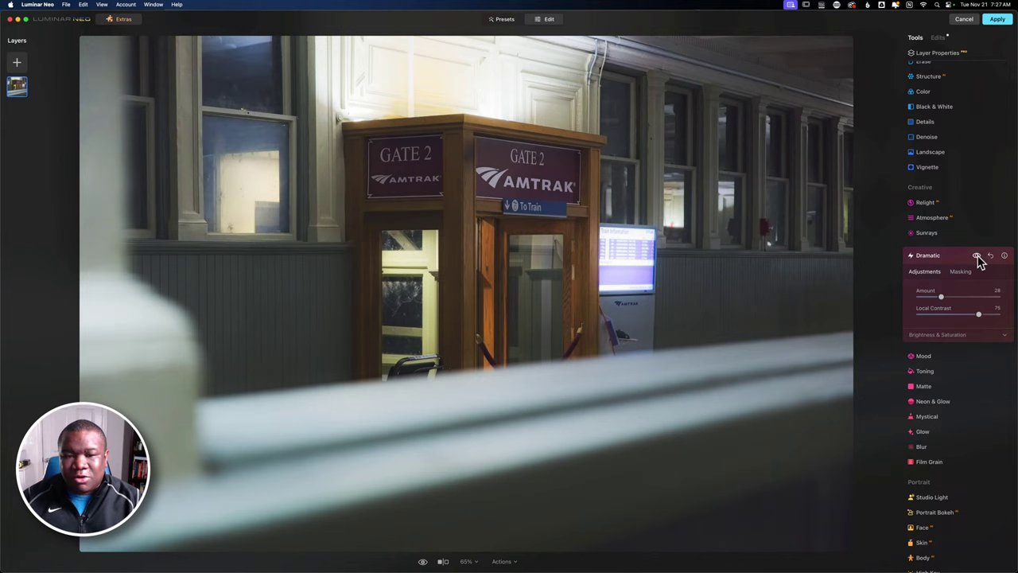
pyautogui.click(978, 257)
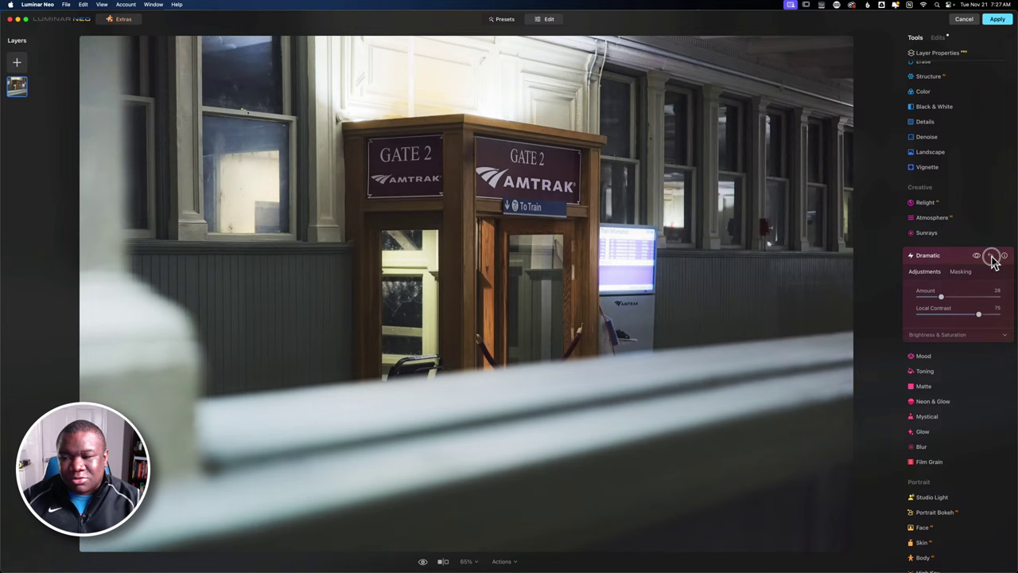
pyautogui.click(991, 255)
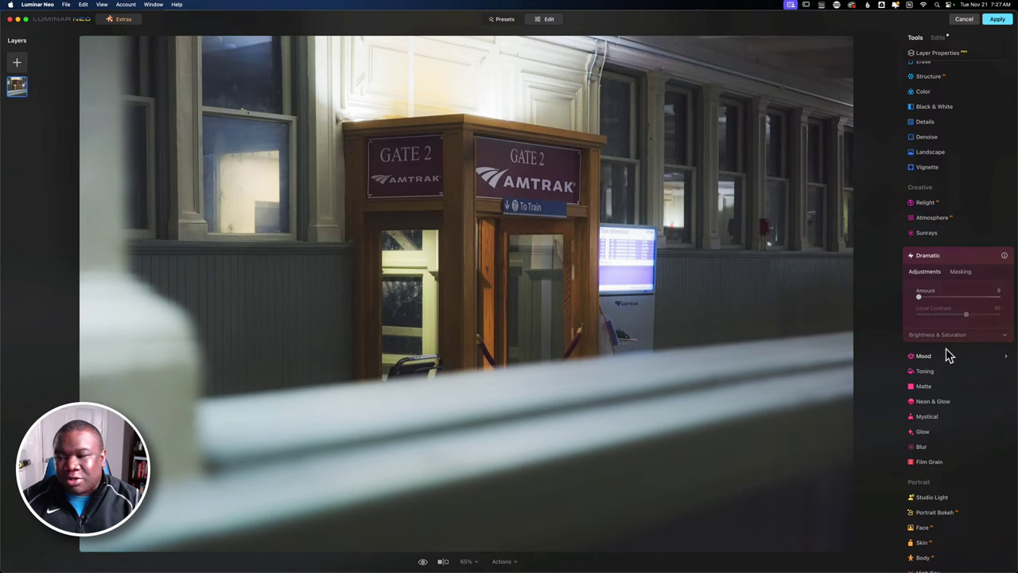
pyautogui.click(928, 256)
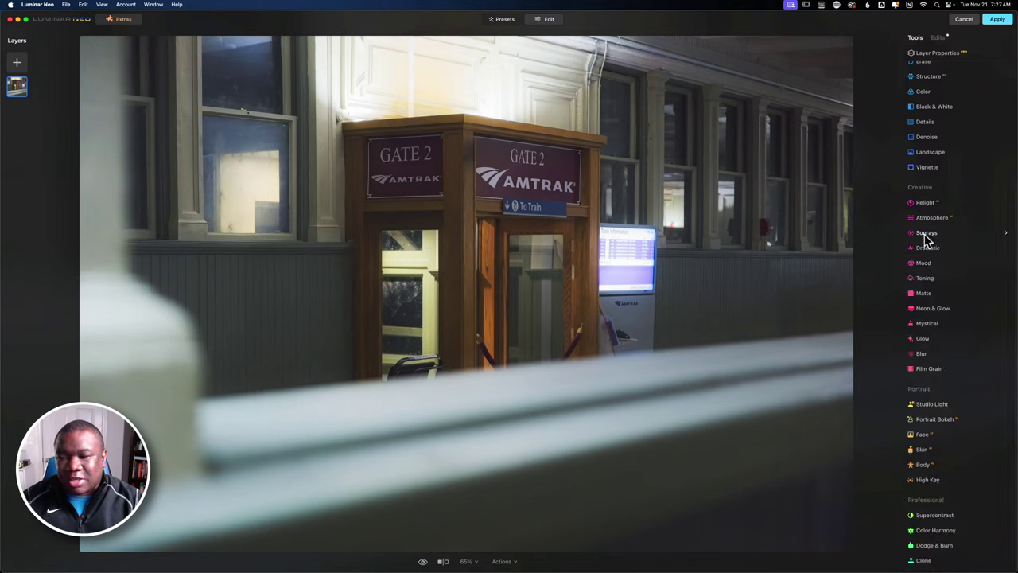
pyautogui.click(930, 218)
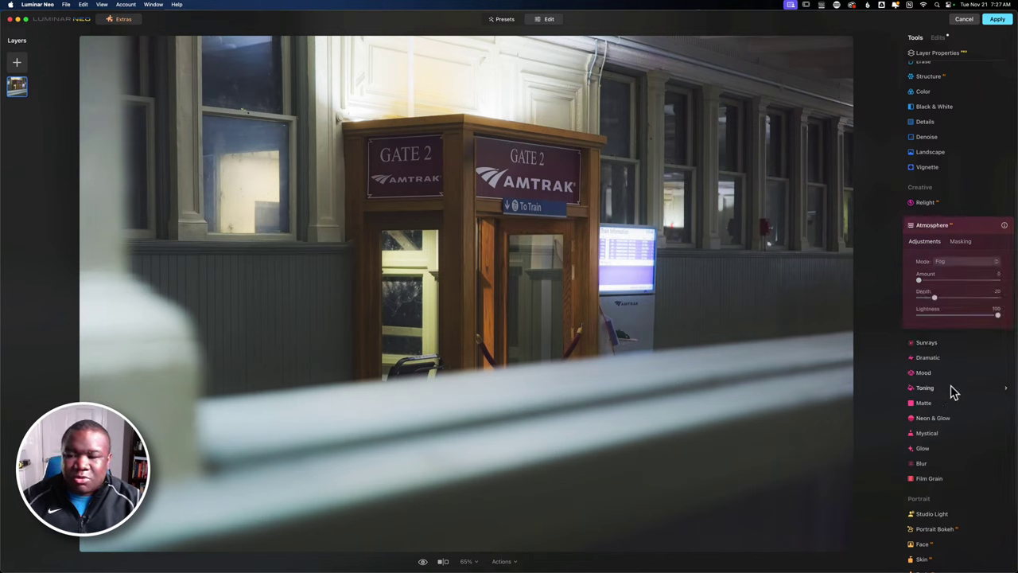
pyautogui.click(949, 262)
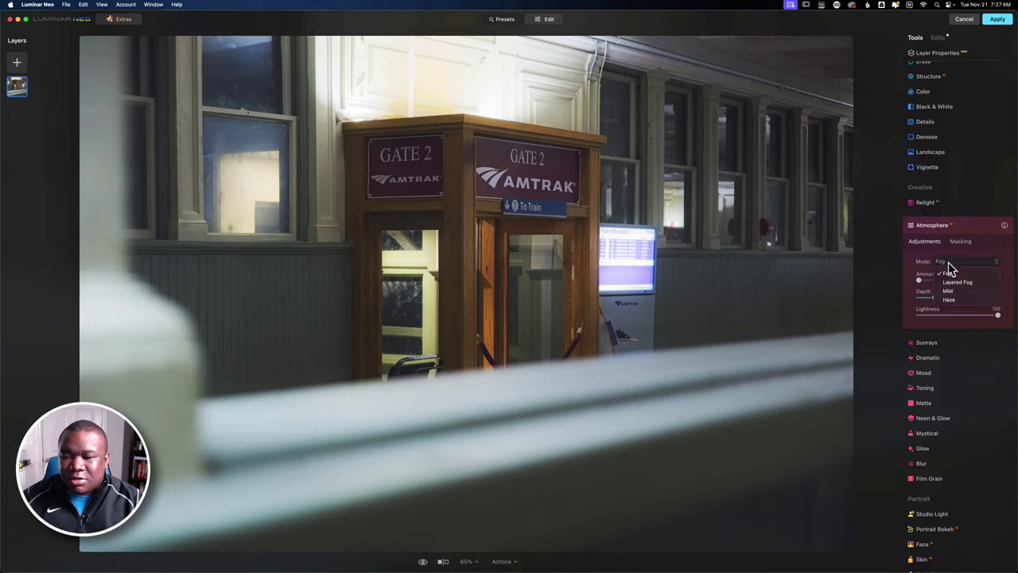
pyautogui.click(948, 272)
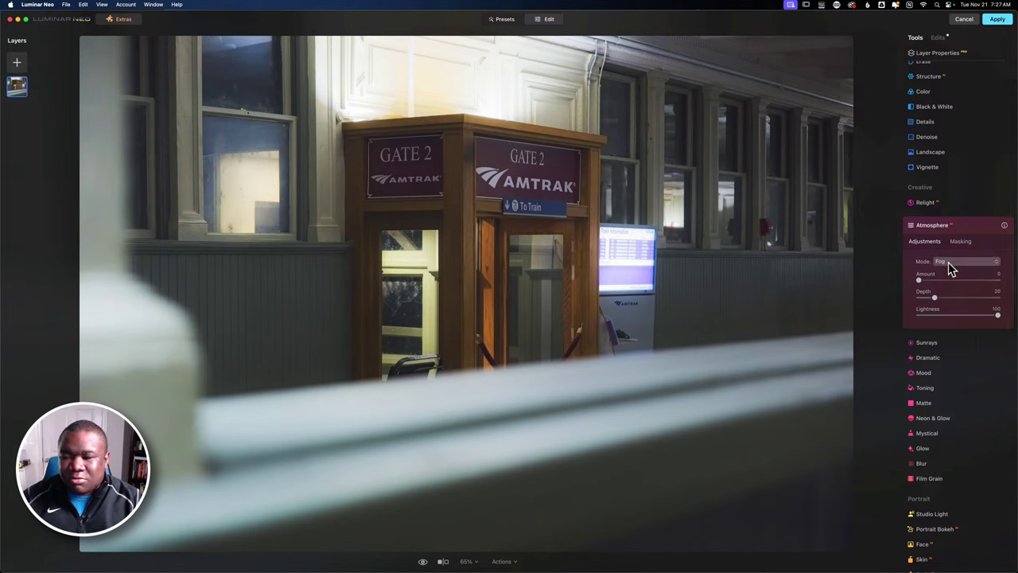
pyautogui.moveTo(919, 280); pyautogui.dragTo(928, 303)
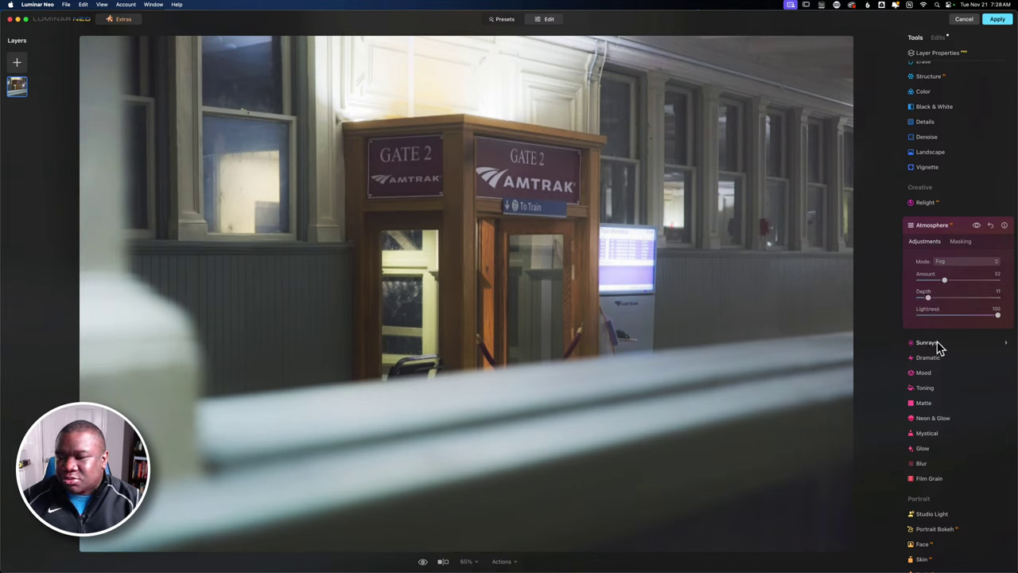
pyautogui.click(977, 226)
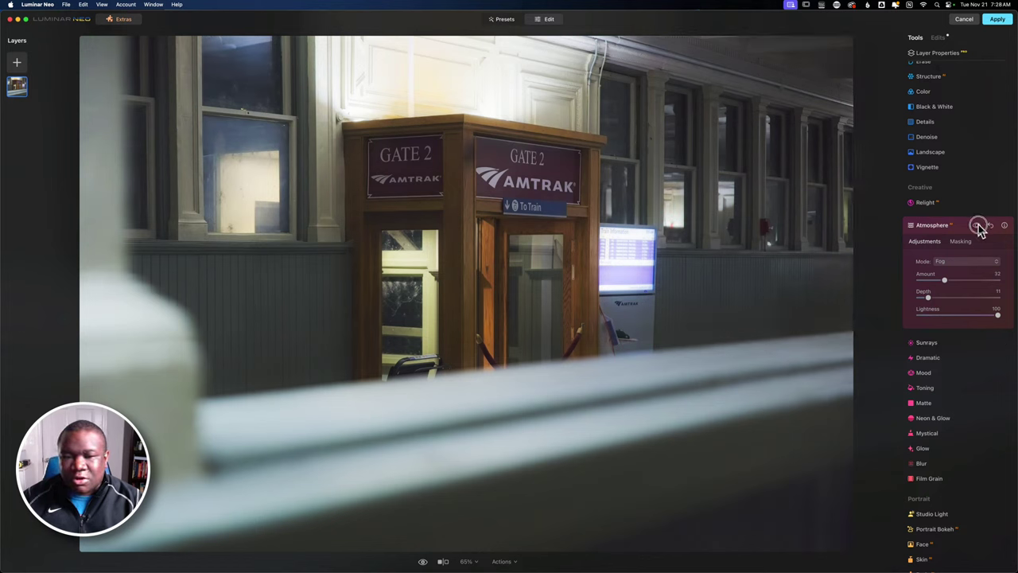
pyautogui.click(977, 226)
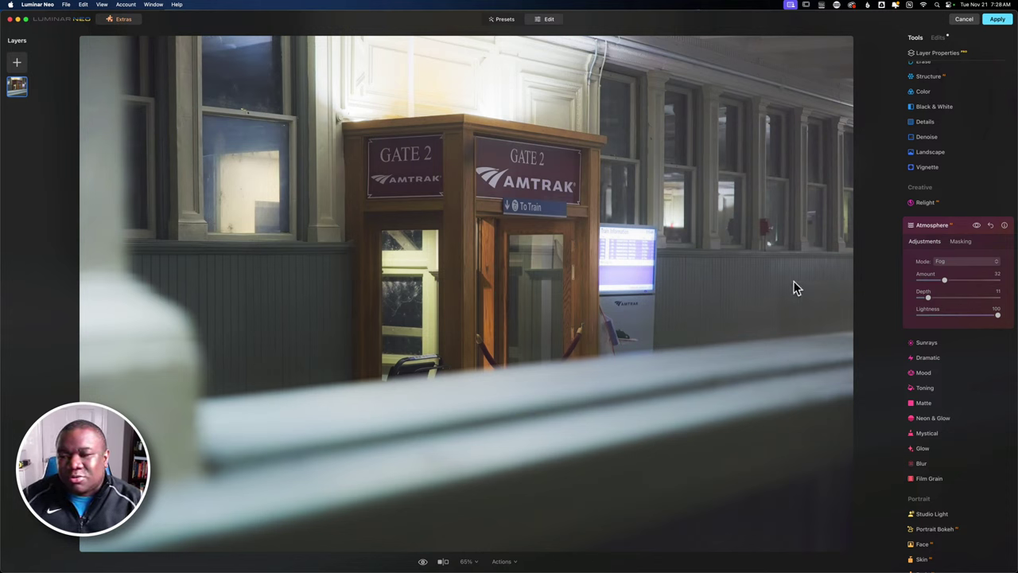
pyautogui.click(990, 226)
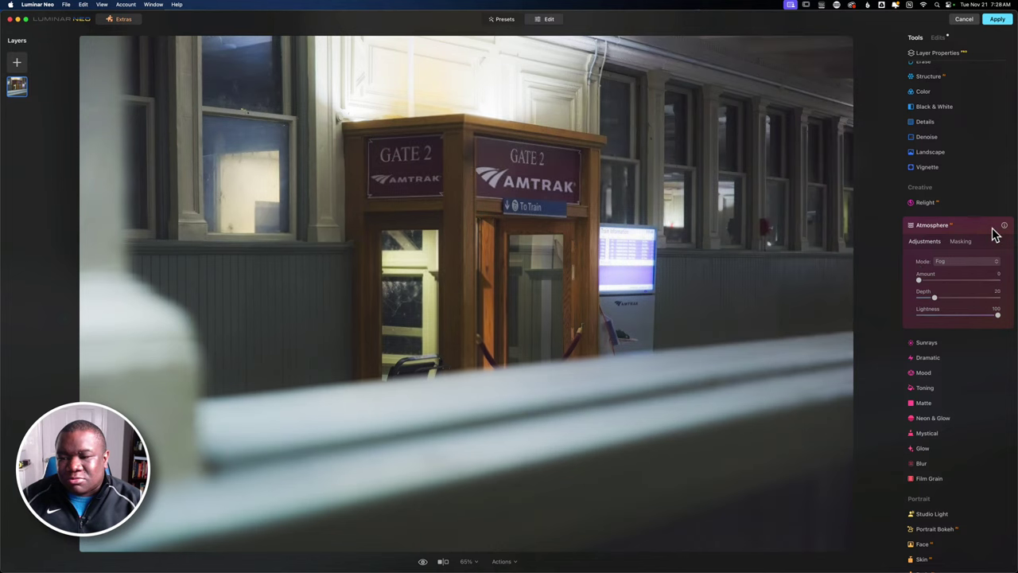
pyautogui.click(948, 226)
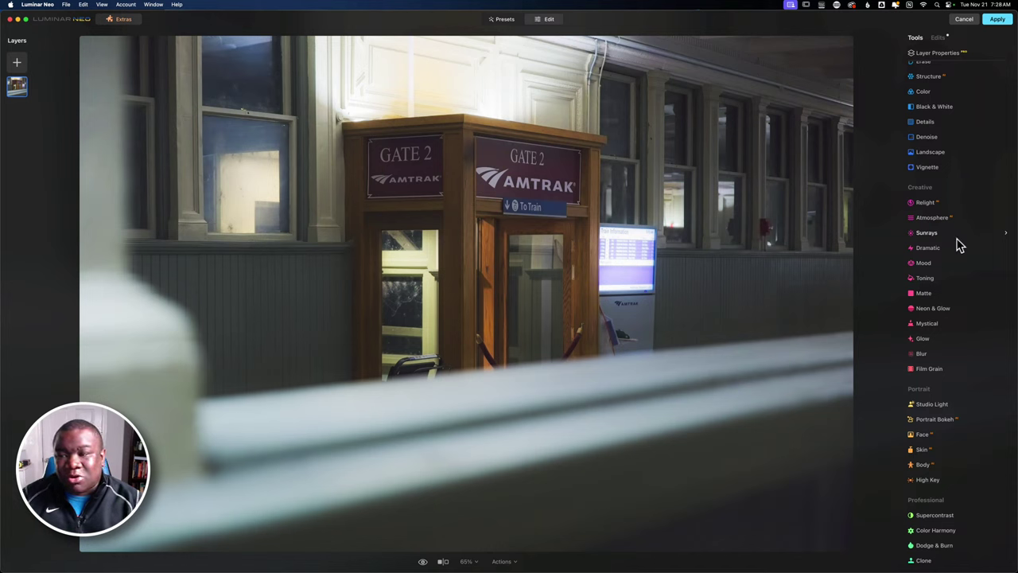
pyautogui.scroll(3, 959, 245)
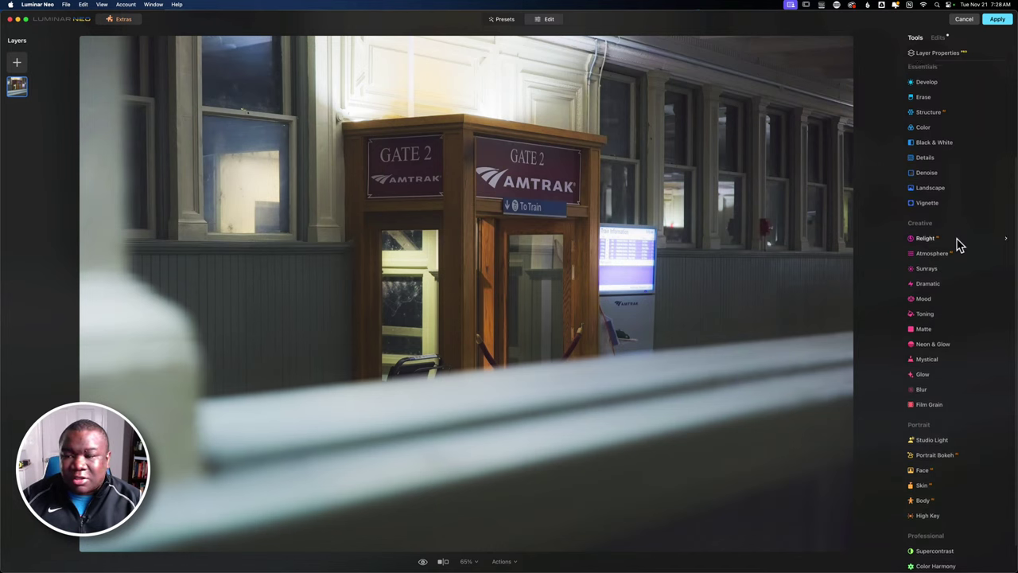
pyautogui.scroll(2, 959, 245)
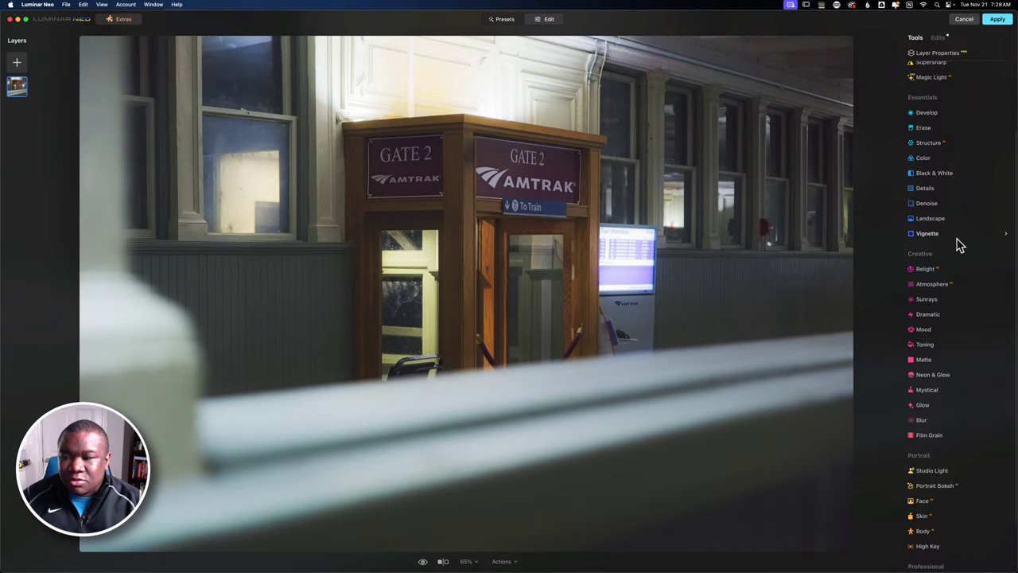
pyautogui.click(931, 219)
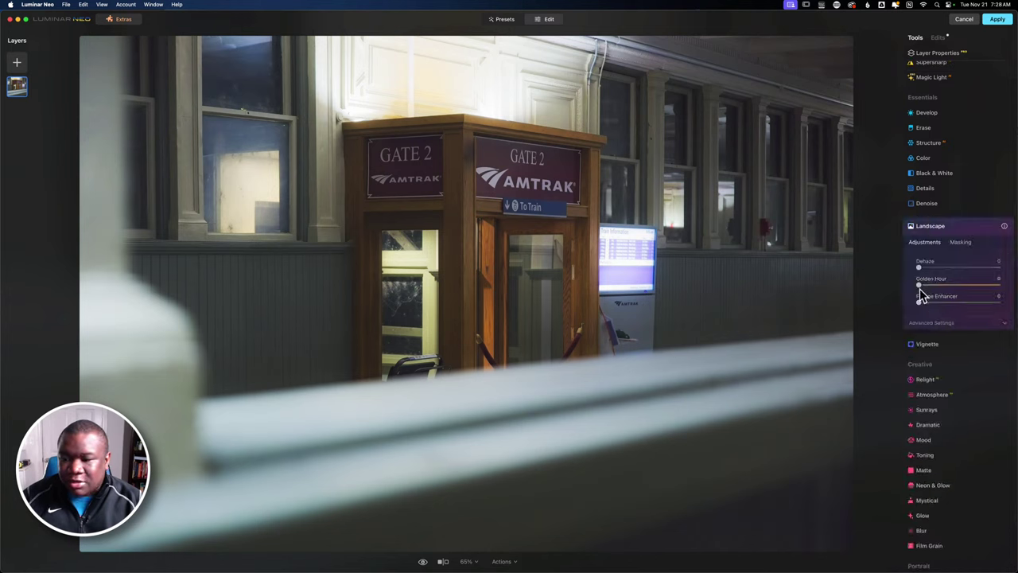
pyautogui.moveTo(920, 285); pyautogui.dragTo(946, 297)
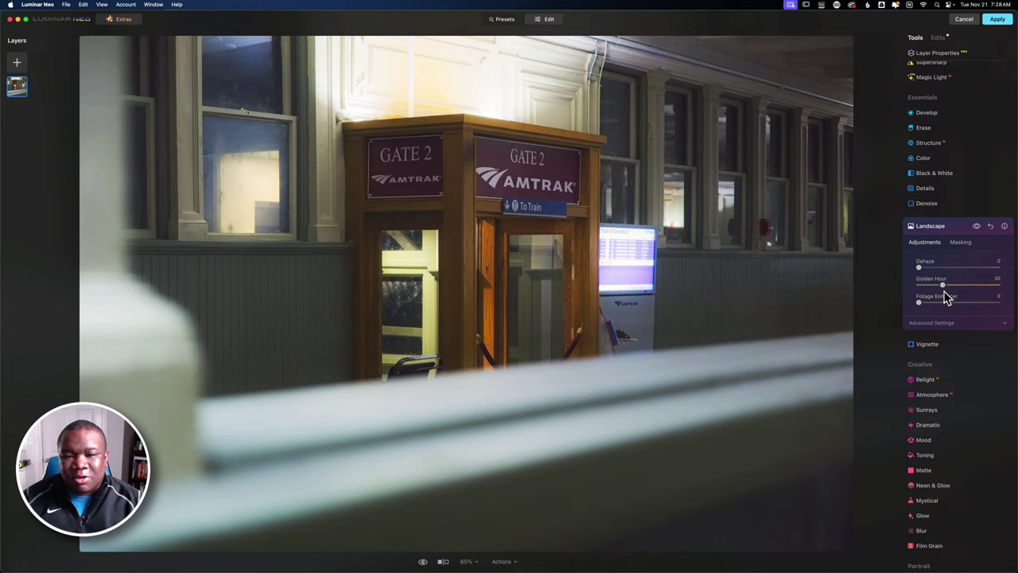
pyautogui.click(977, 227)
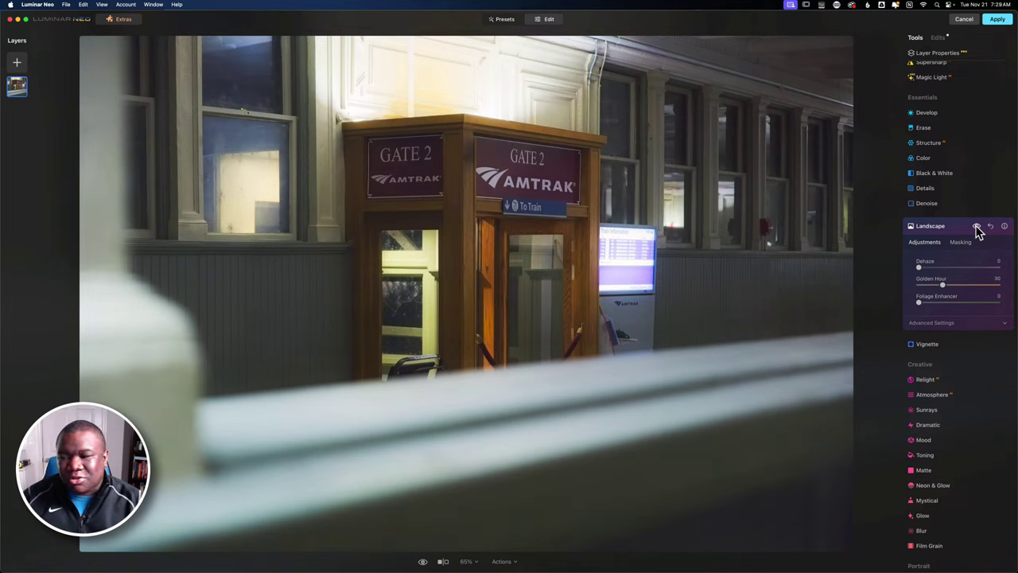
pyautogui.click(990, 227)
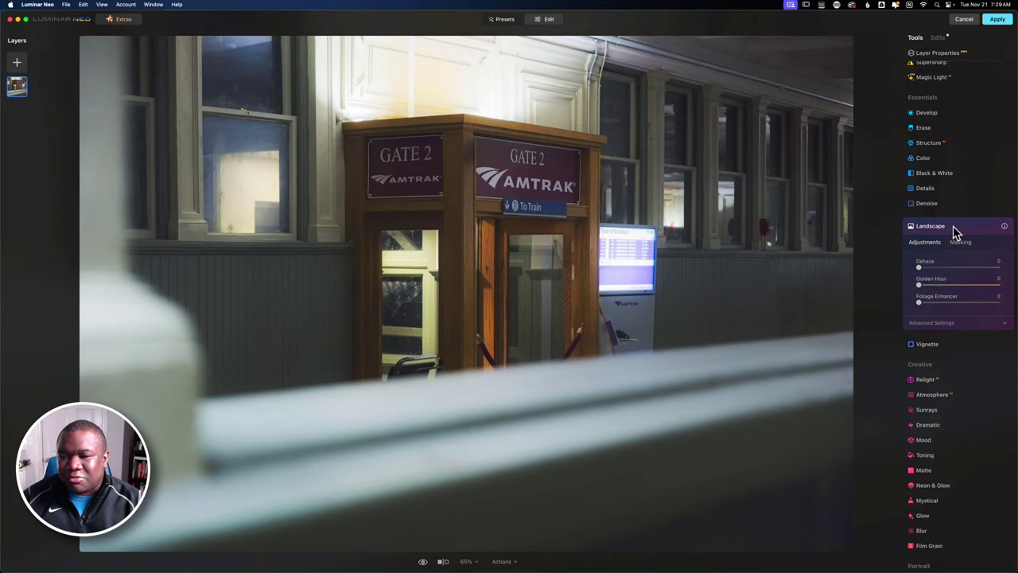
pyautogui.click(953, 226)
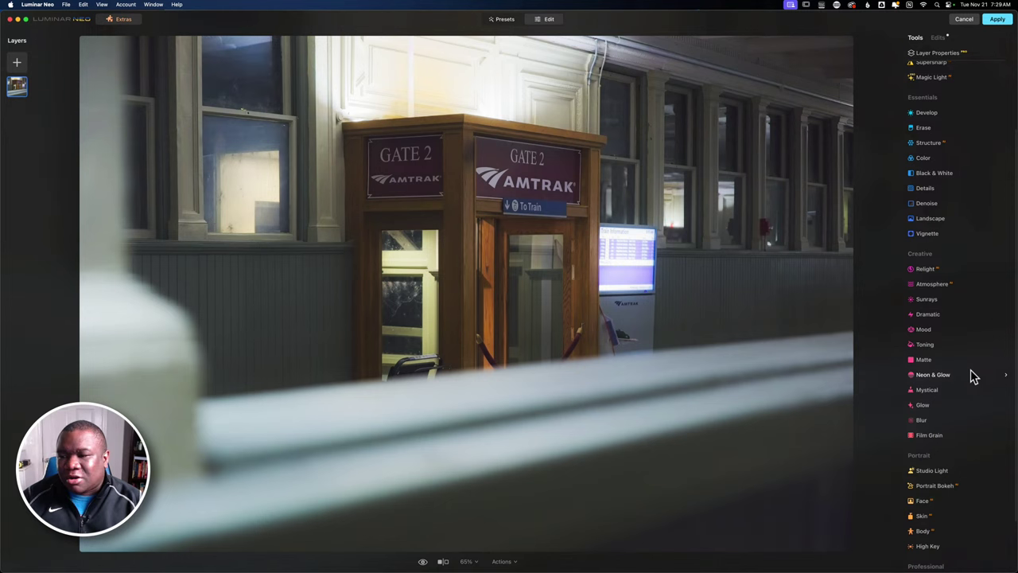
# Raise Enhance Accent to 36, compare it off and on, and collapse the Enhance panel.
pyautogui.scroll(3, 970, 382)
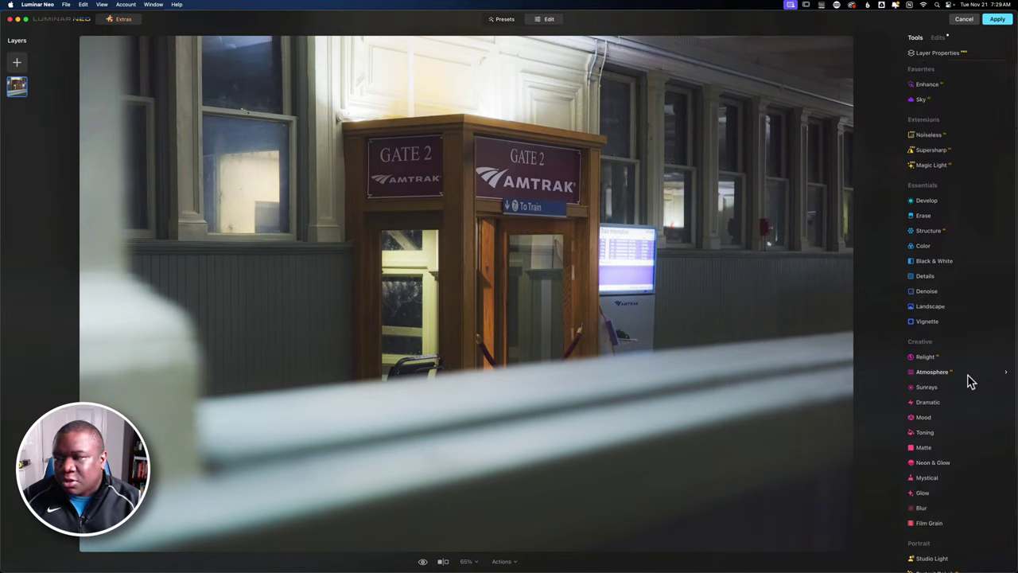
pyautogui.click(925, 85)
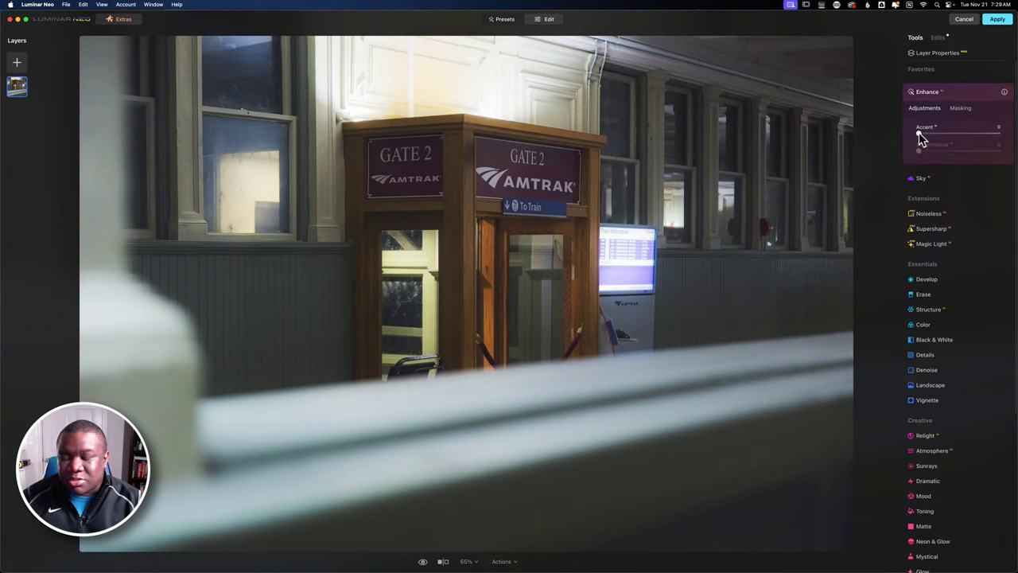
pyautogui.moveTo(919, 132); pyautogui.dragTo(948, 137)
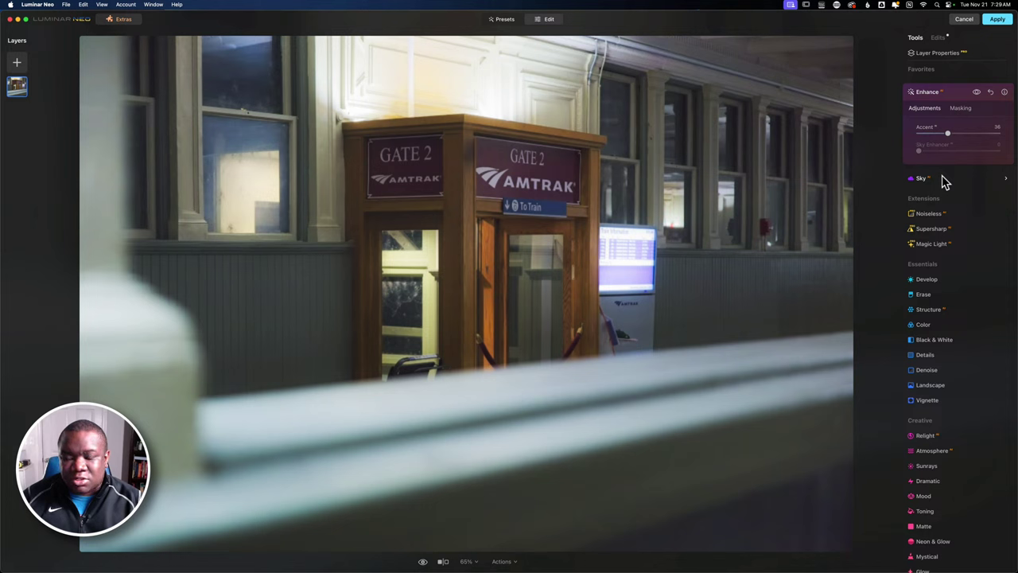
pyautogui.click(977, 92)
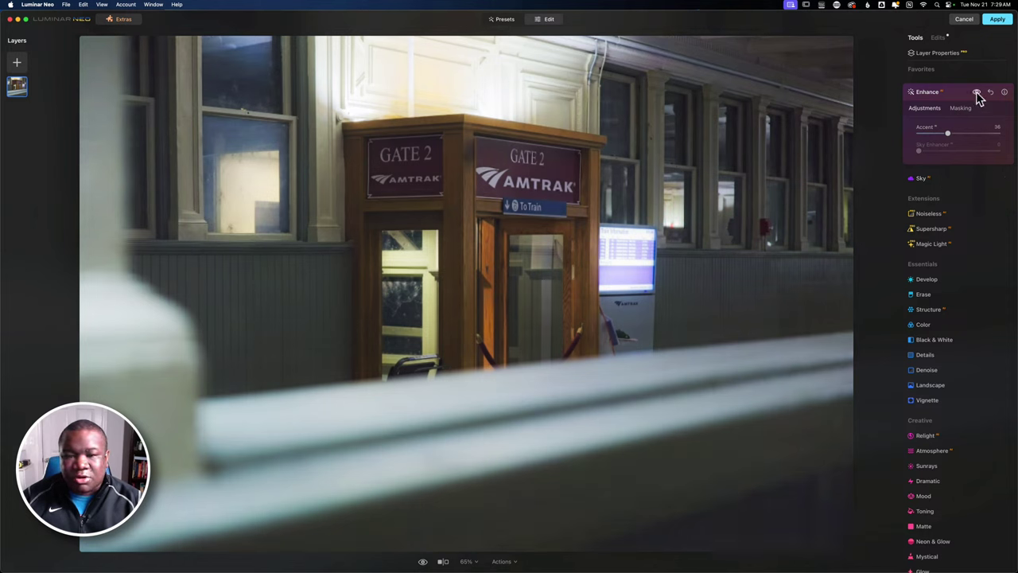
pyautogui.click(977, 93)
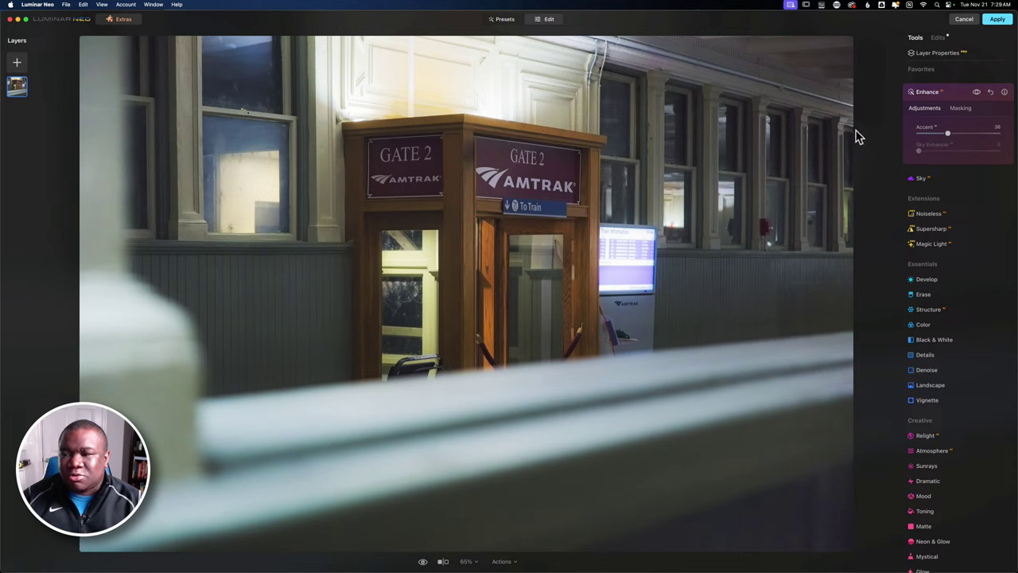
pyautogui.click(927, 92)
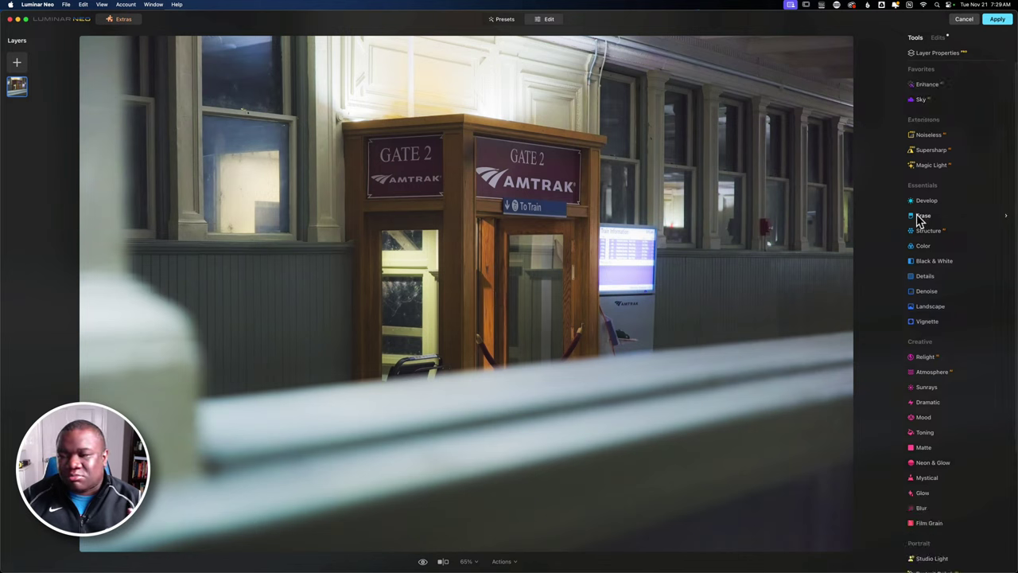
# Set Color Harmony Brilliance to 11 with Warmth left at 0, then collapse the panel.
pyautogui.scroll(-4, 918, 219)
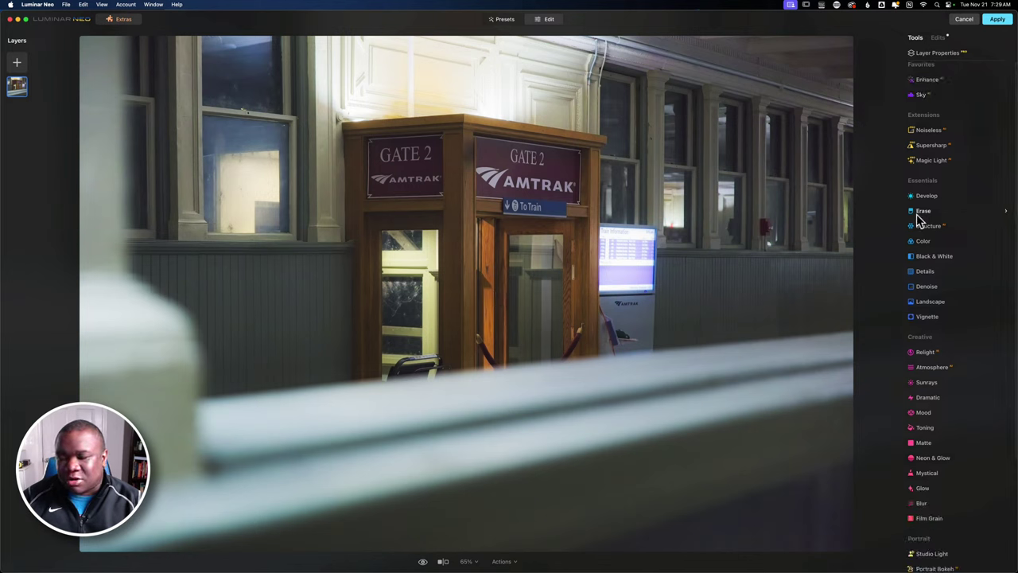
pyautogui.scroll(-1, 916, 214)
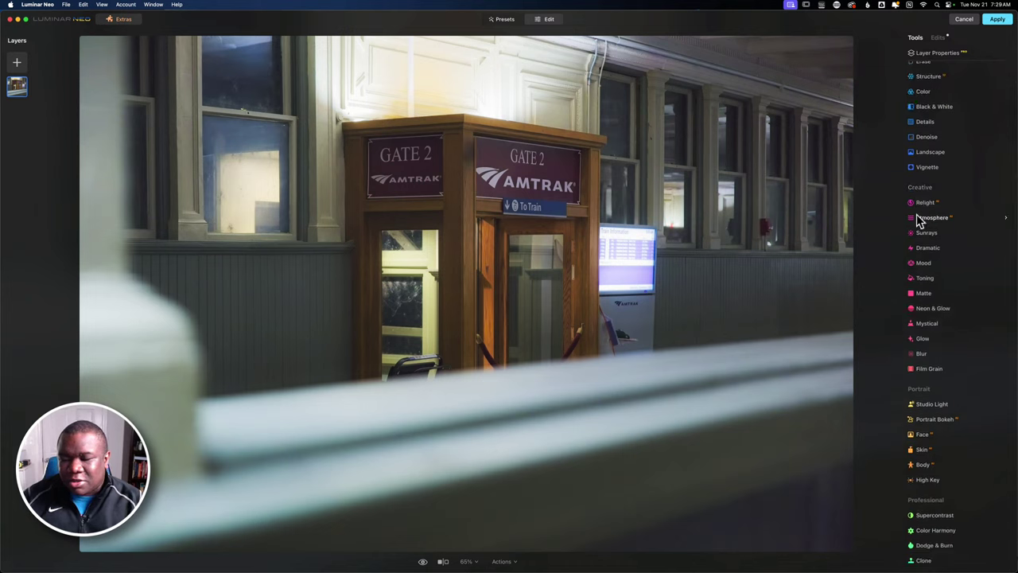
pyautogui.click(935, 531)
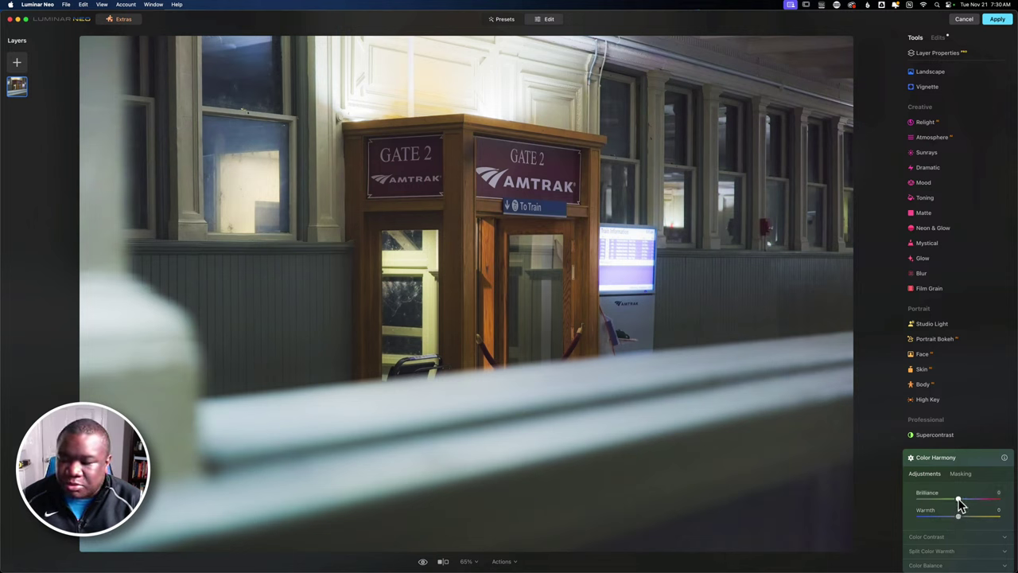
pyautogui.moveTo(960, 502)
pyautogui.mouseDown()
pyautogui.moveTo(950, 502)
pyautogui.moveTo(964, 506)
pyautogui.mouseUp()
pyautogui.scroll(-2, 969, 507)
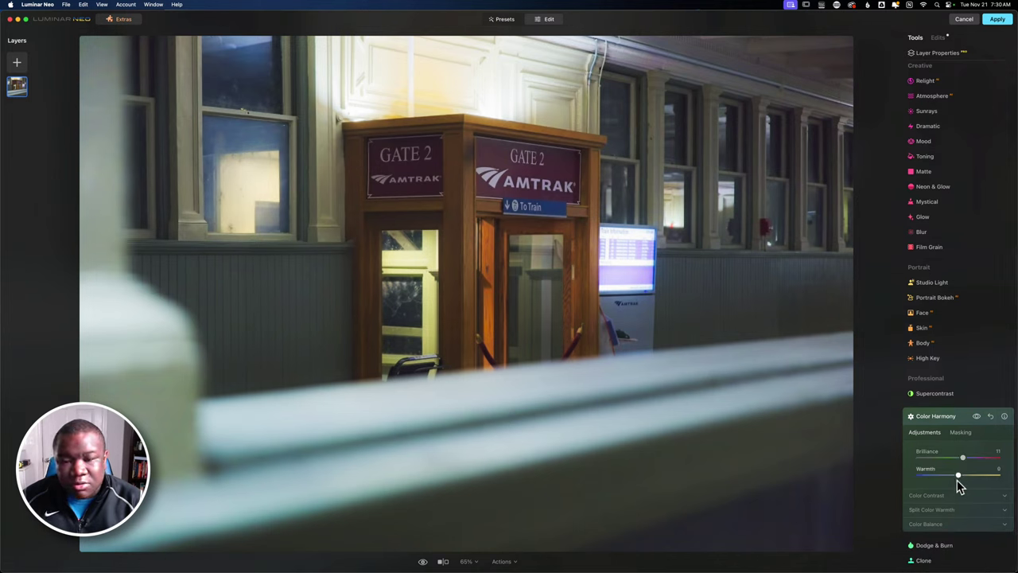
pyautogui.click(956, 497)
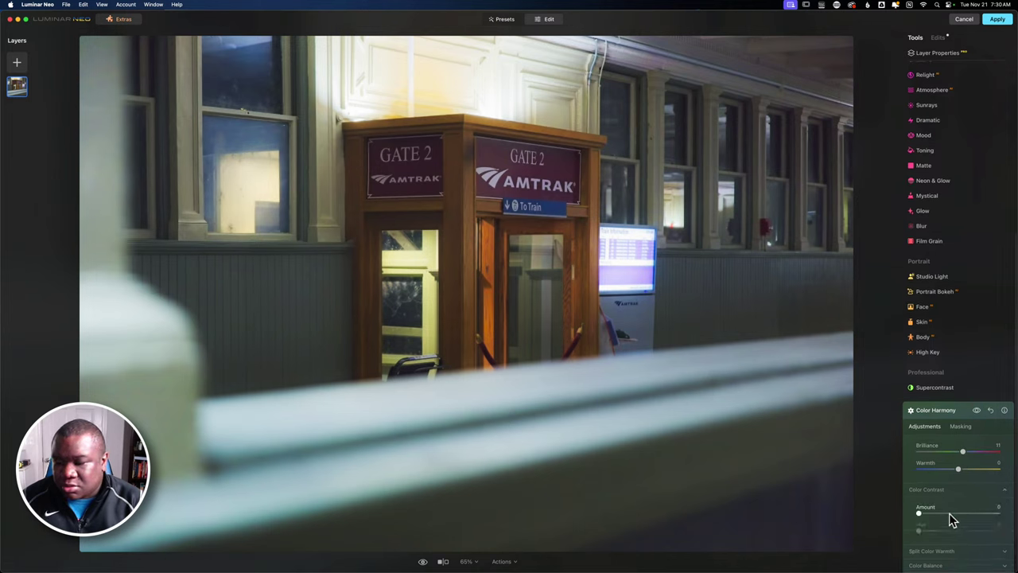
pyautogui.click(959, 491)
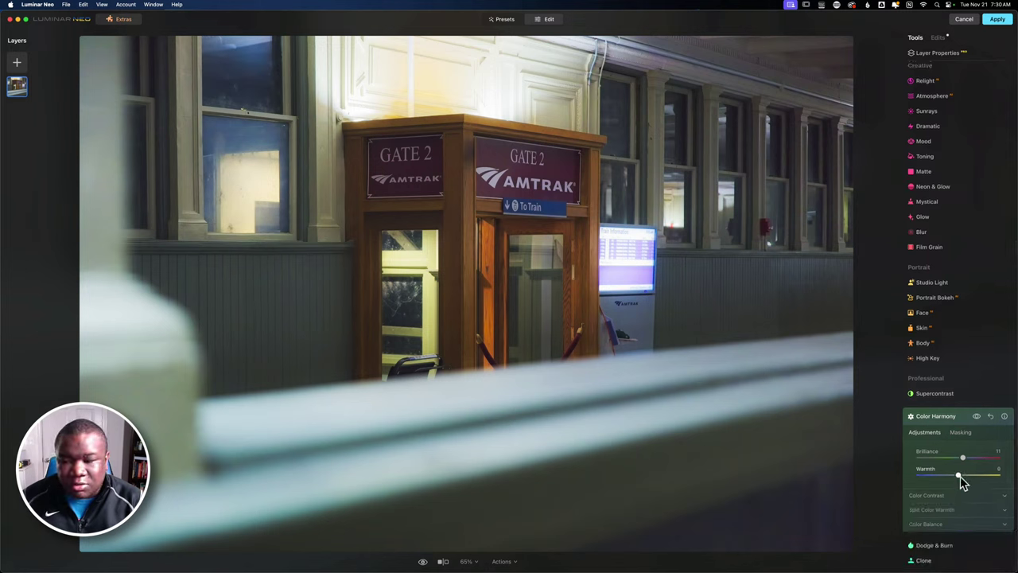
pyautogui.moveTo(963, 463); pyautogui.dragTo(966, 464)
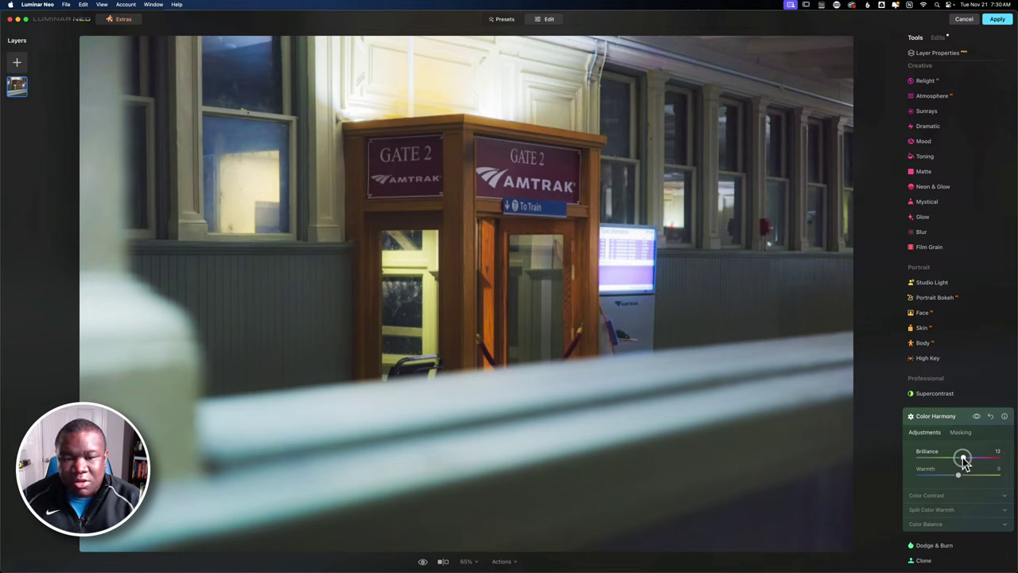
pyautogui.moveTo(964, 464); pyautogui.dragTo(965, 464)
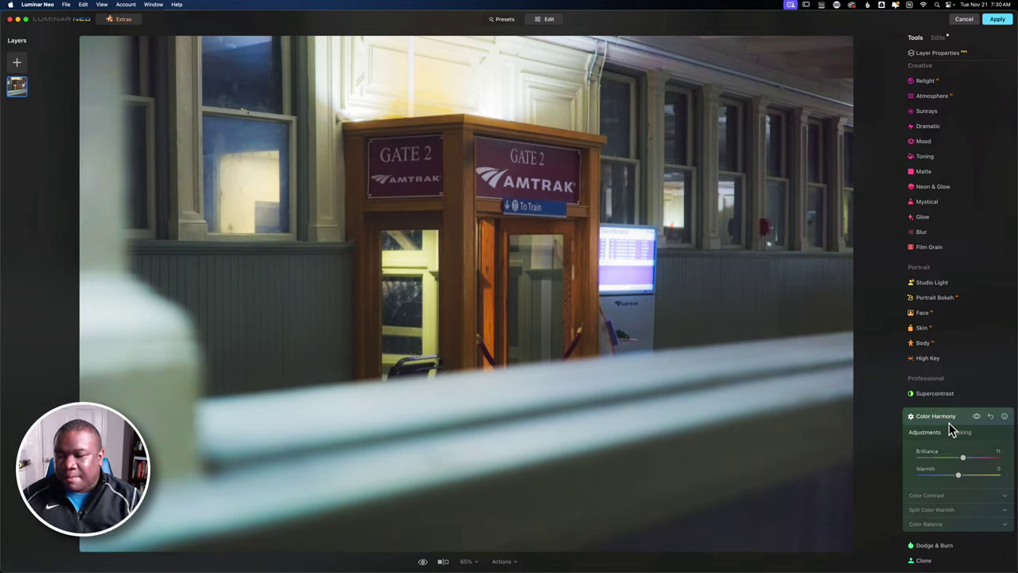
pyautogui.click(949, 420)
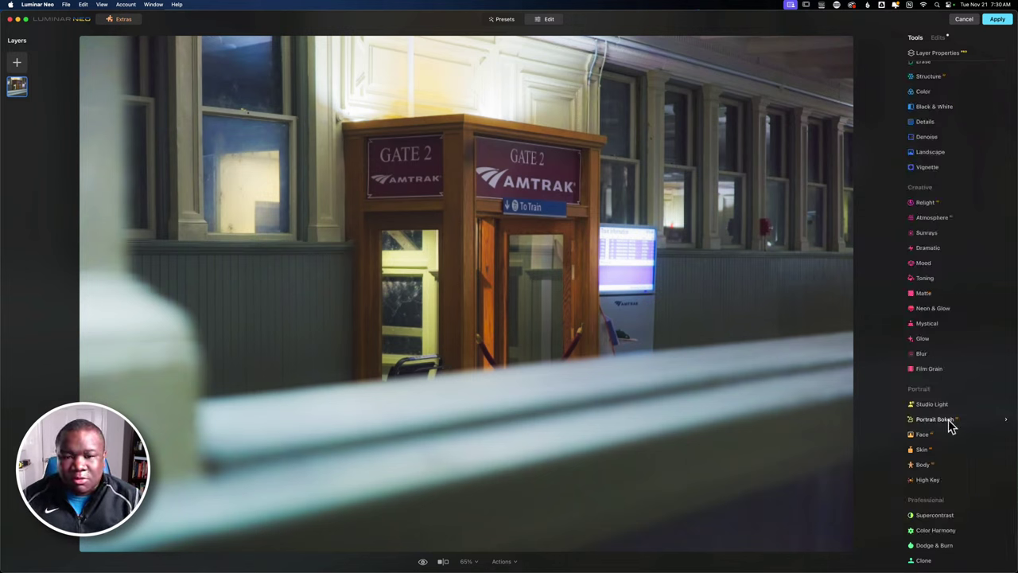
# Compare against the original photo, then apply the Luminar Neo edits back to Photoshop.
pyautogui.press('\\')
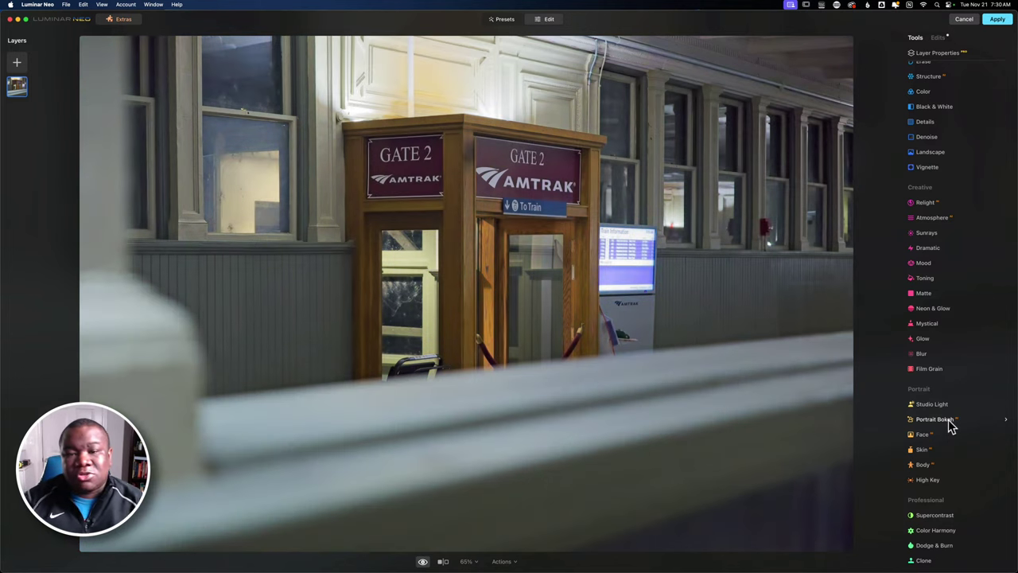
pyautogui.press('\\')
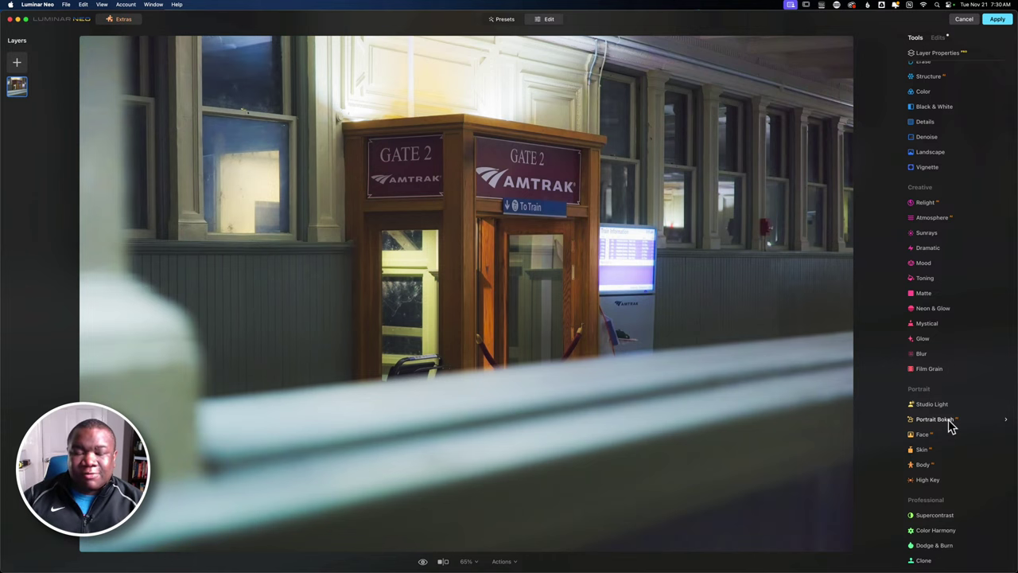
pyautogui.click(996, 21)
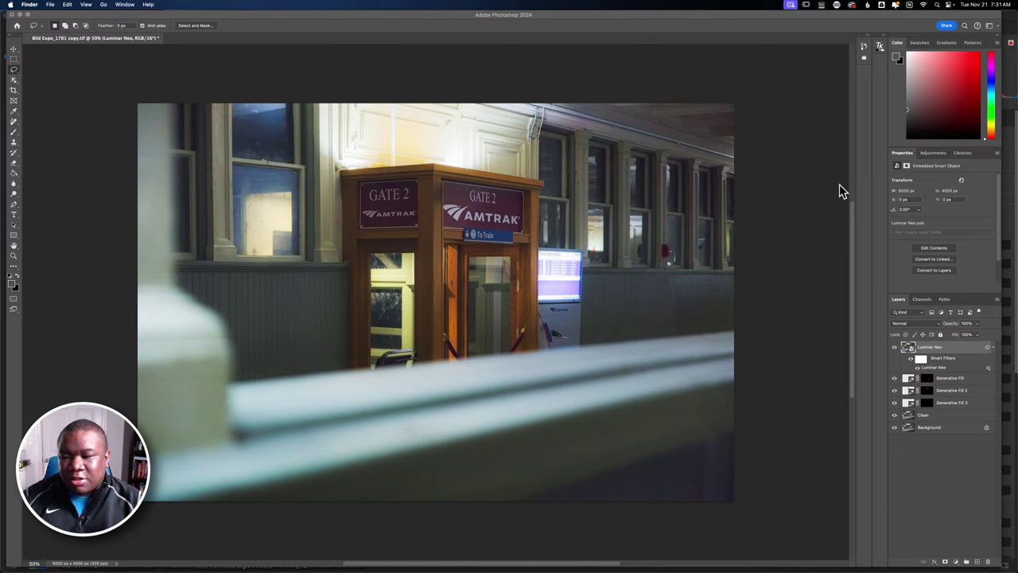
pyautogui.click(896, 353)
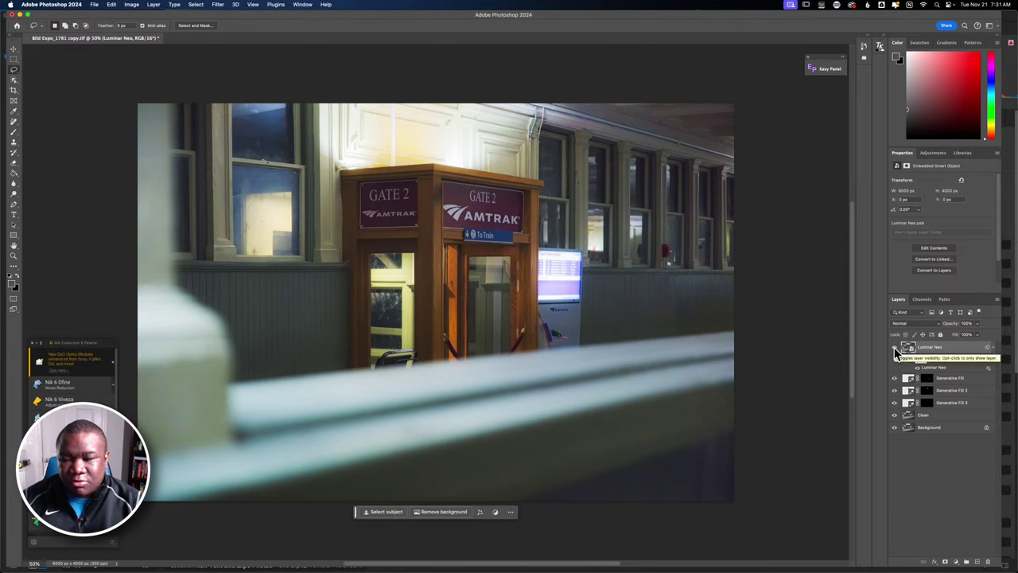
pyautogui.click(894, 351)
pyautogui.click(895, 352)
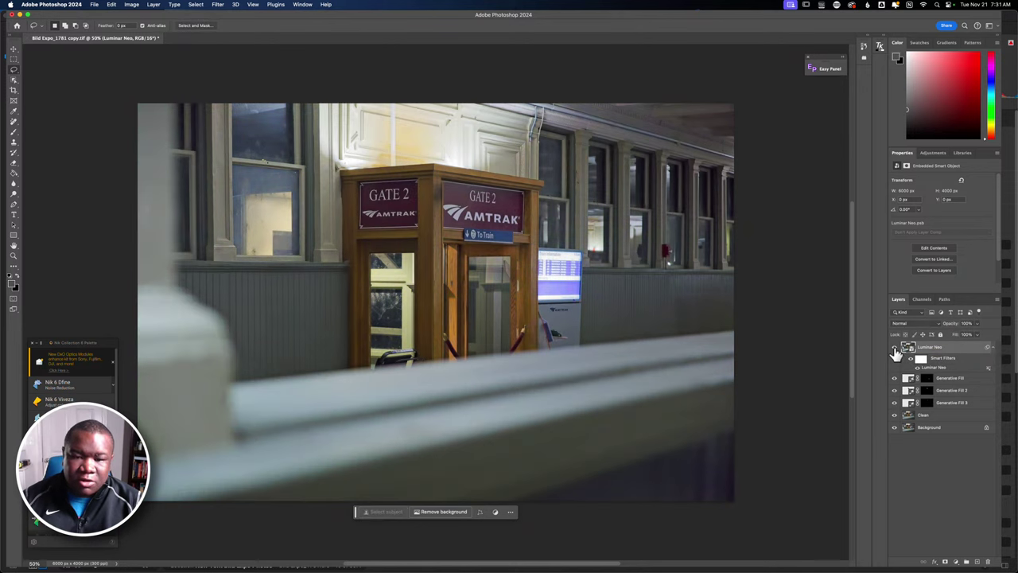
pyautogui.click(895, 353)
pyautogui.click(895, 353)
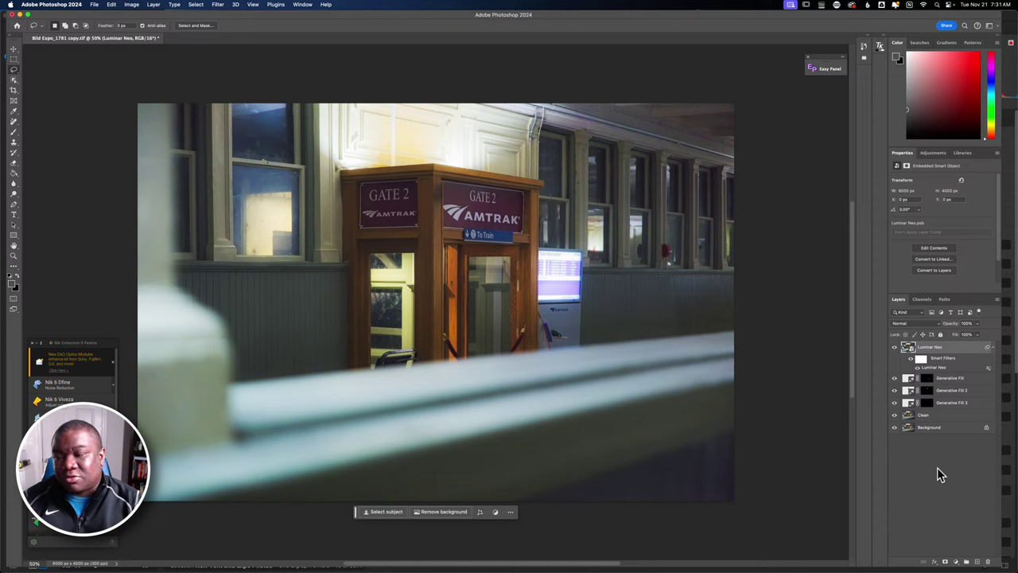
pyautogui.moveTo(947, 358); pyautogui.dragTo(936, 442)
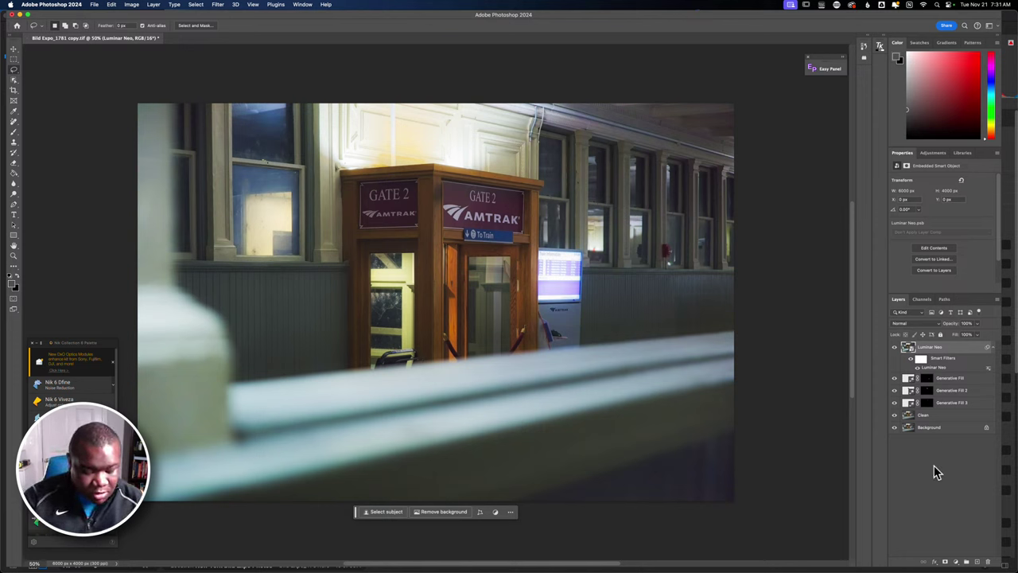
# Merge all visible layers into a new layer named 'Camera Raw'.
pyautogui.press('super+alt+shift+e')
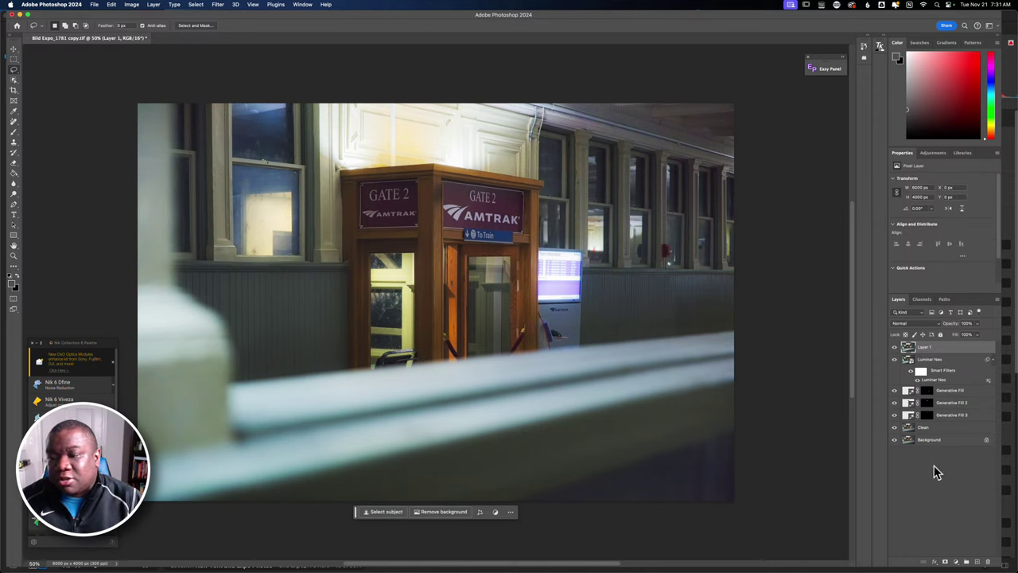
pyautogui.doubleClick(924, 348)
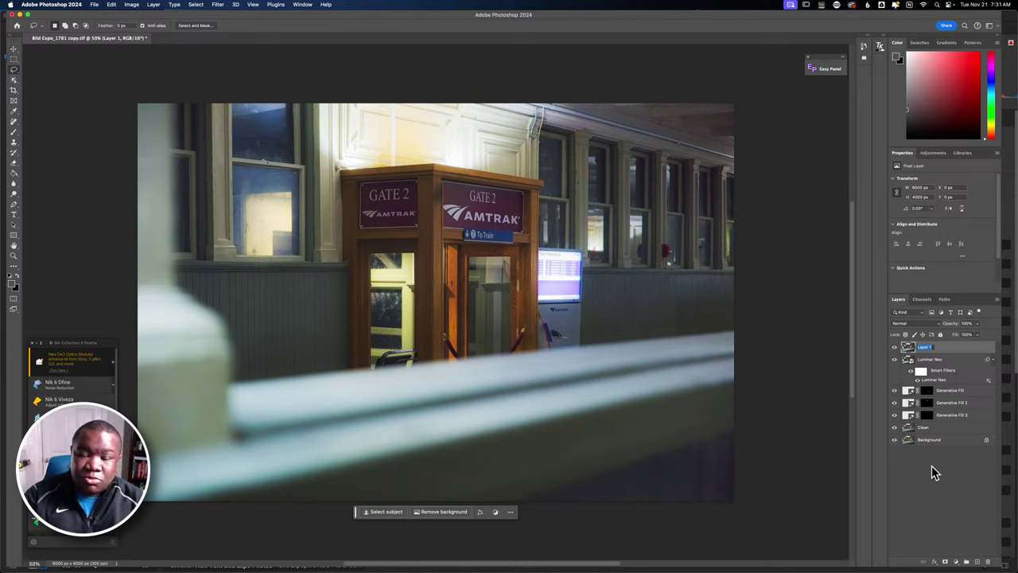
pyautogui.write('Cam')
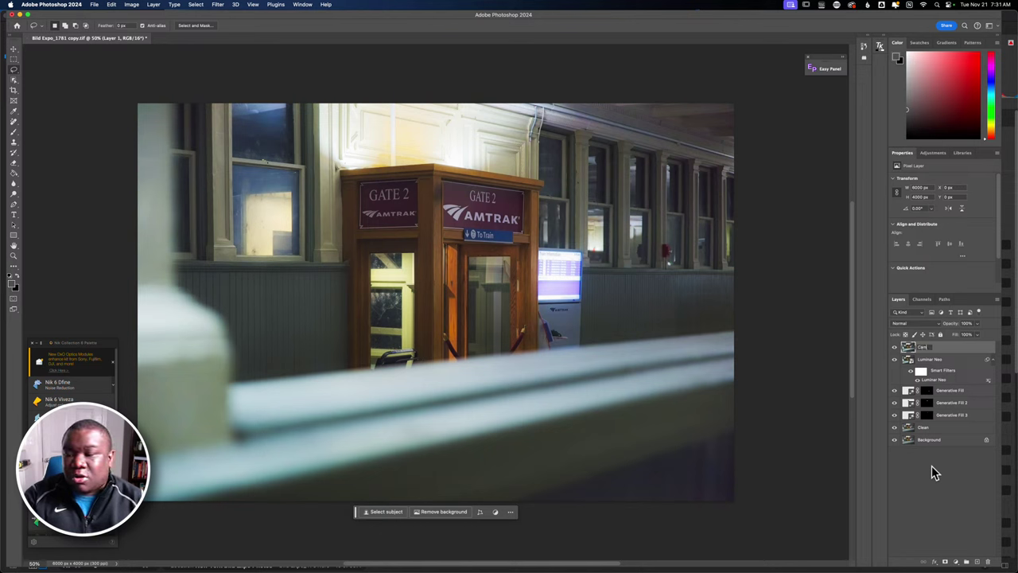
pyautogui.write('era Haw')
pyautogui.press('Return')
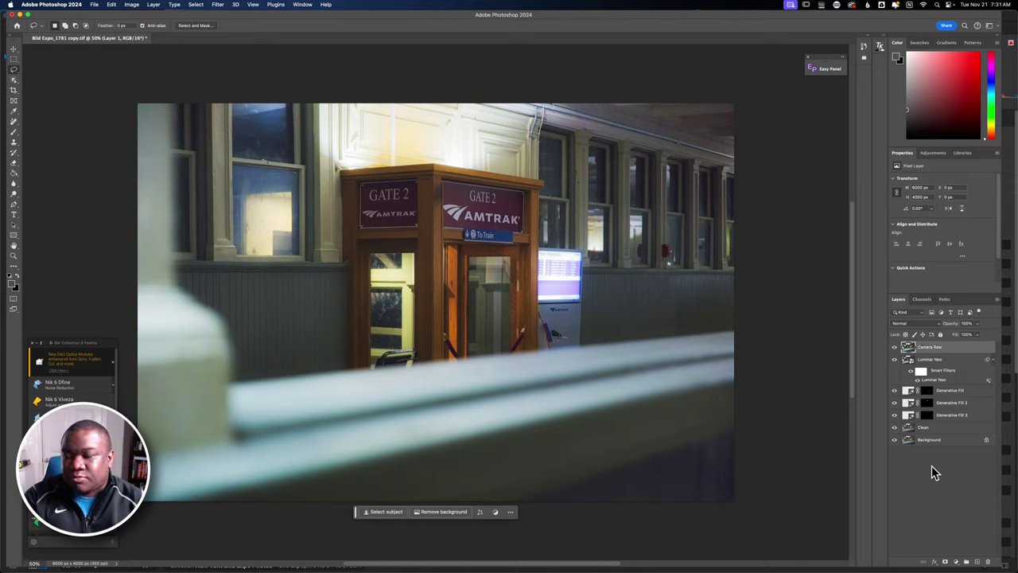
# Convert the Camera Raw layer to a smart object and open it in the Camera Raw filter.
pyautogui.click(218, 5)
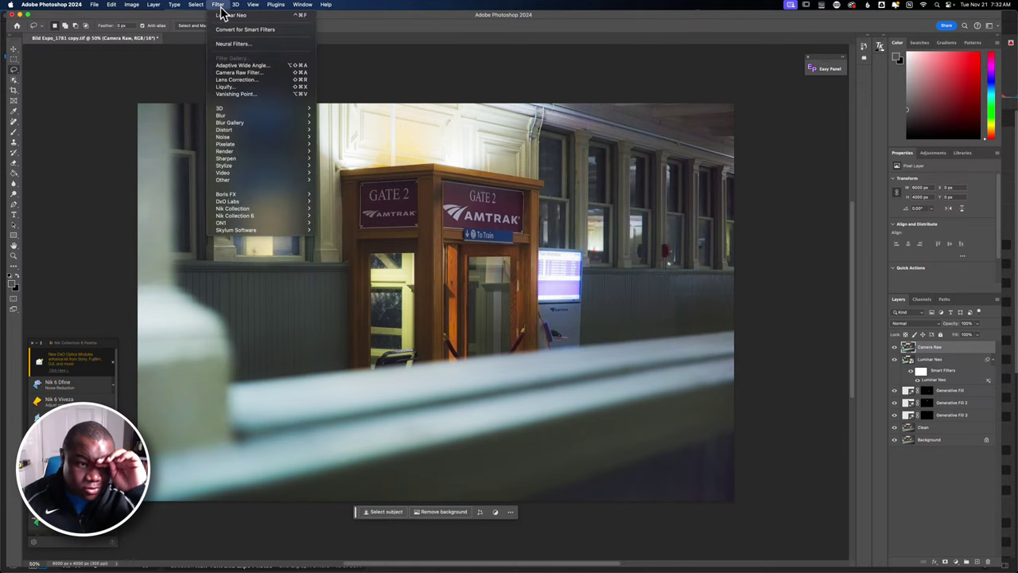
pyautogui.click(260, 73)
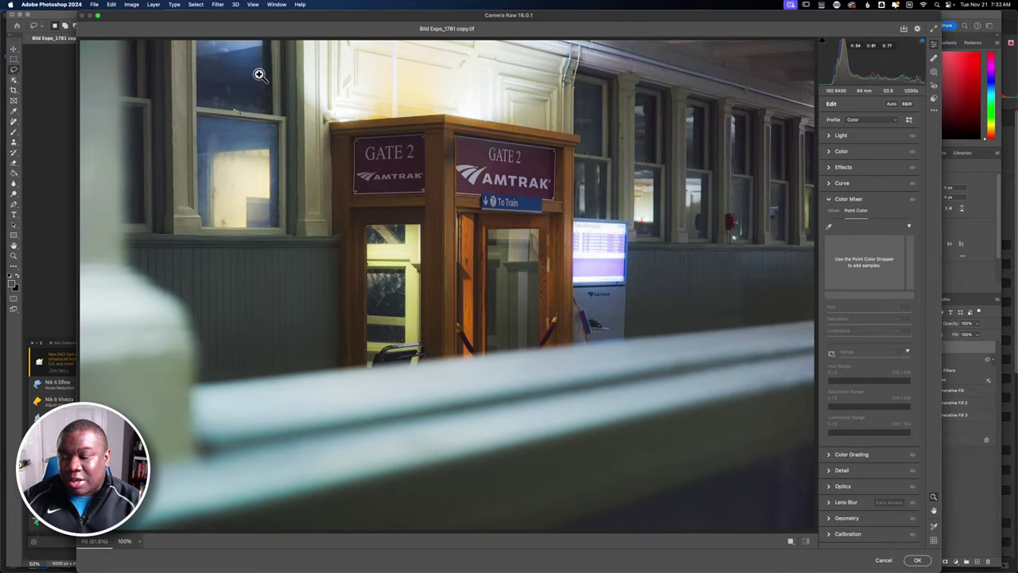
pyautogui.click(884, 560)
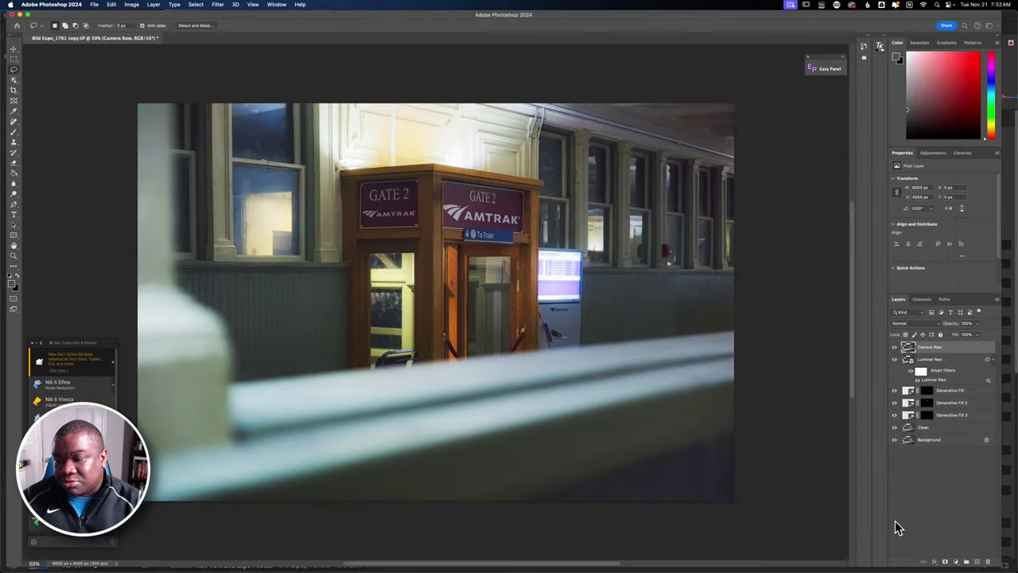
pyautogui.rightClick(951, 344)
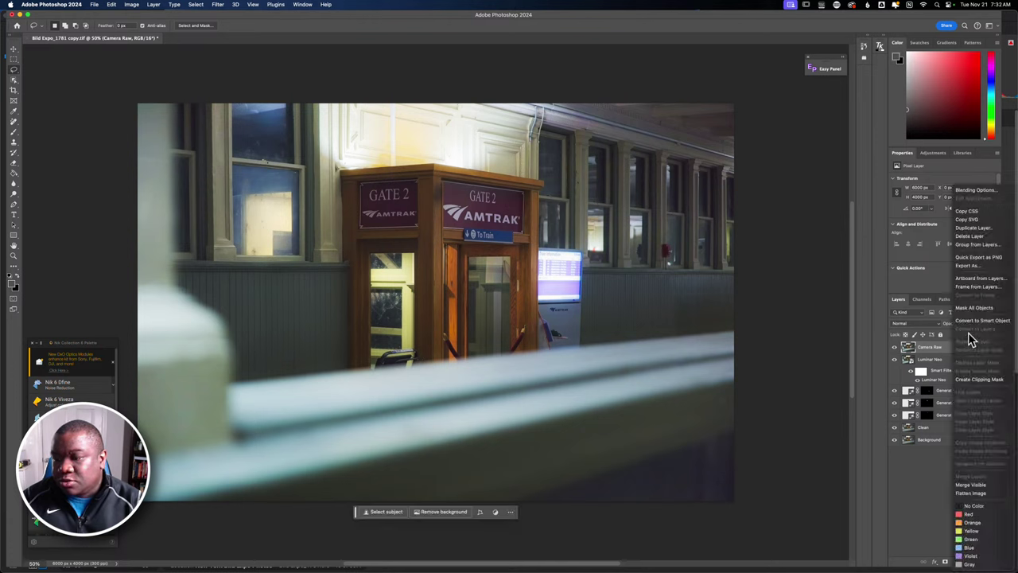
pyautogui.click(978, 330)
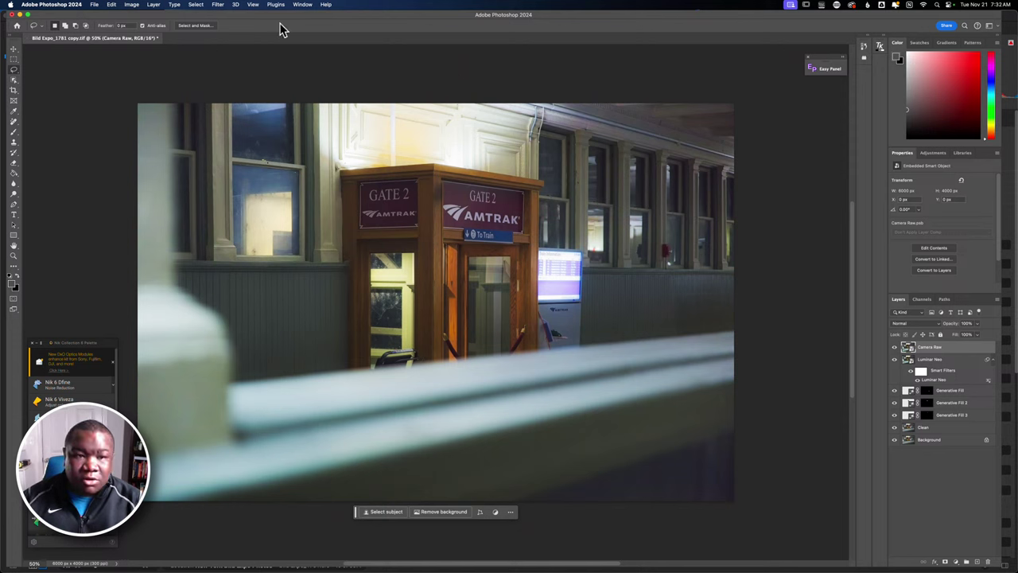
pyautogui.click(217, 5)
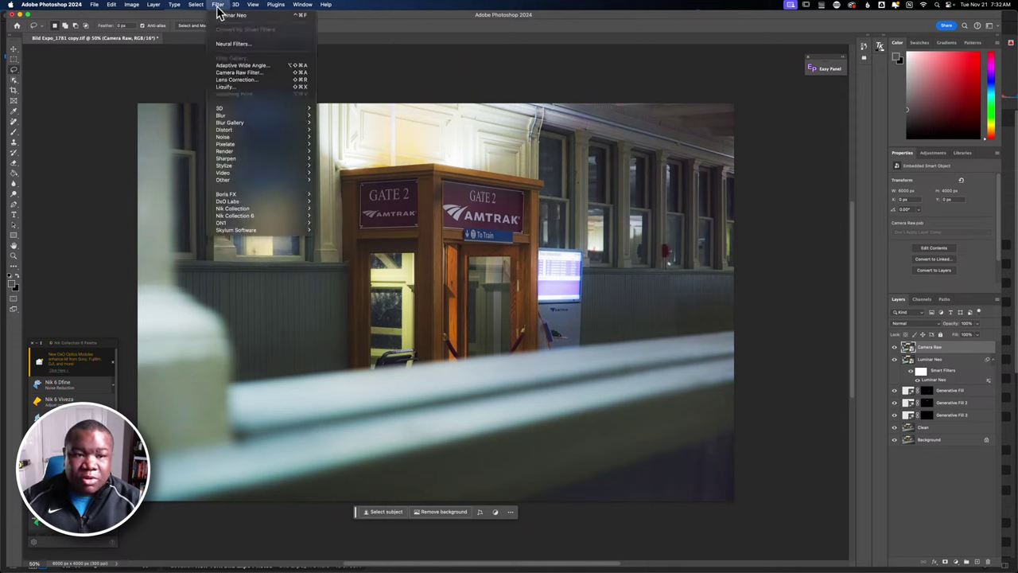
pyautogui.click(248, 72)
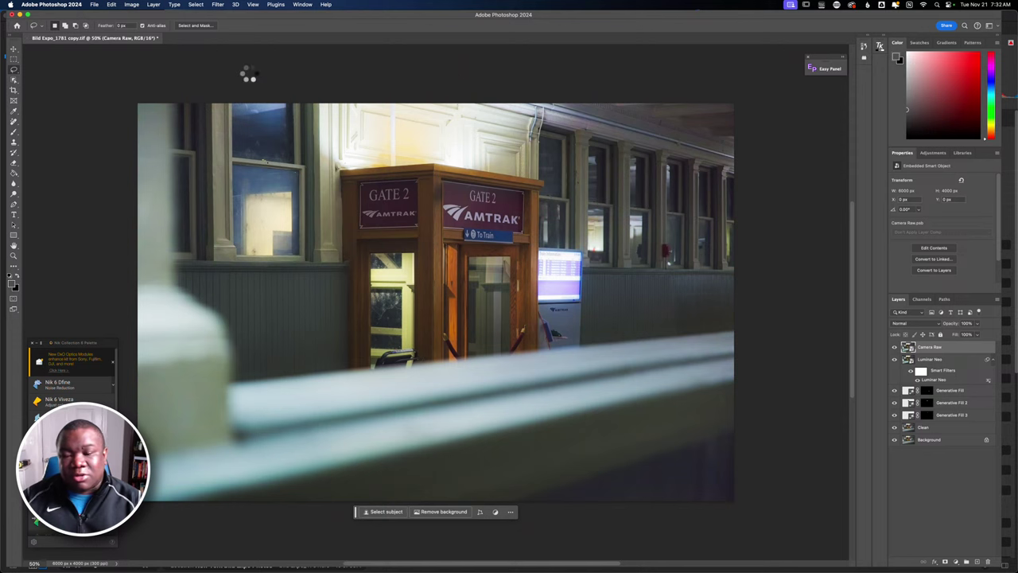
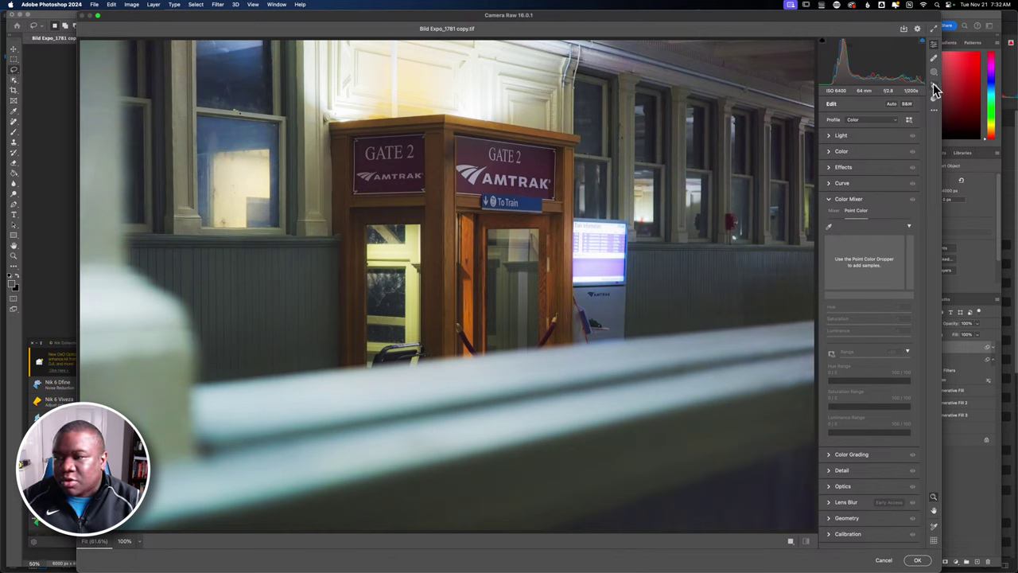
# Add a Radial Gradient mask positioned over the Gate 2 booth.
pyautogui.click(934, 71)
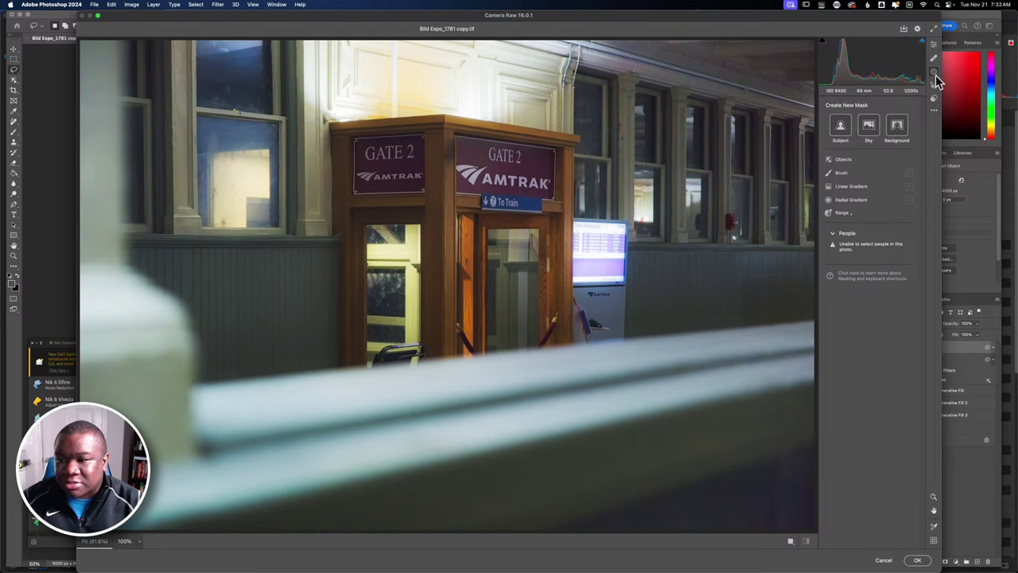
pyautogui.click(850, 200)
pyautogui.moveTo(458, 201)
pyautogui.mouseDown()
pyautogui.moveTo(482, 282)
pyautogui.moveTo(518, 284)
pyautogui.moveTo(557, 325)
pyautogui.mouseUp()
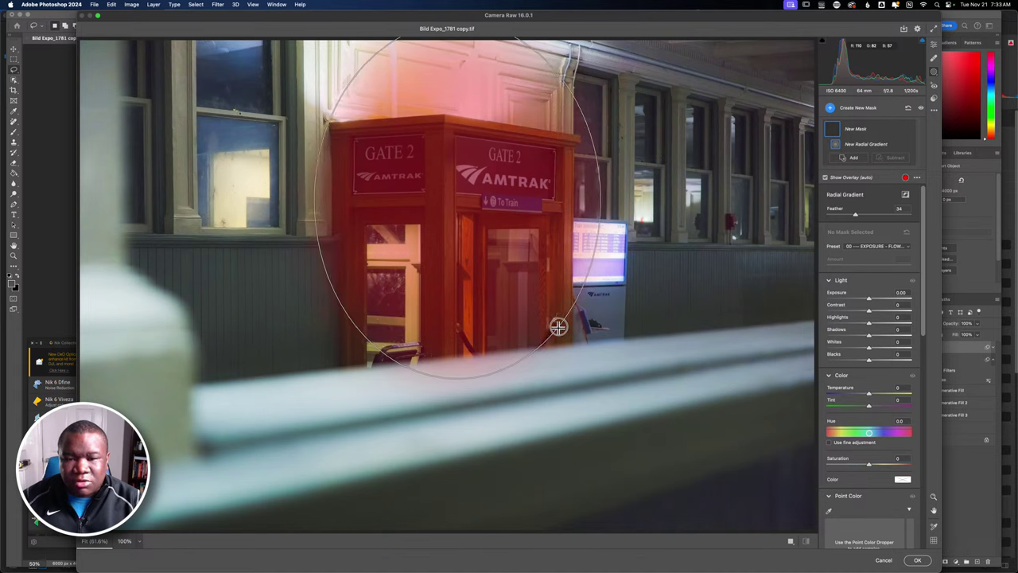
pyautogui.moveTo(455, 200); pyautogui.dragTo(452, 218)
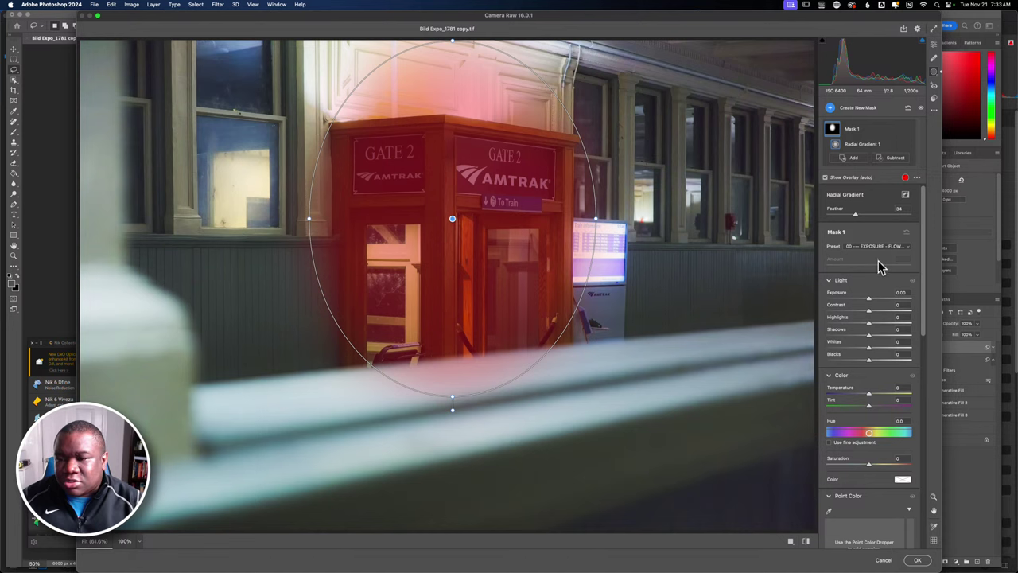
# Set Mask 1 to Exposure -1.30, invert it, narrow the ellipse, and hide it.
pyautogui.moveTo(868, 299); pyautogui.dragTo(856, 296)
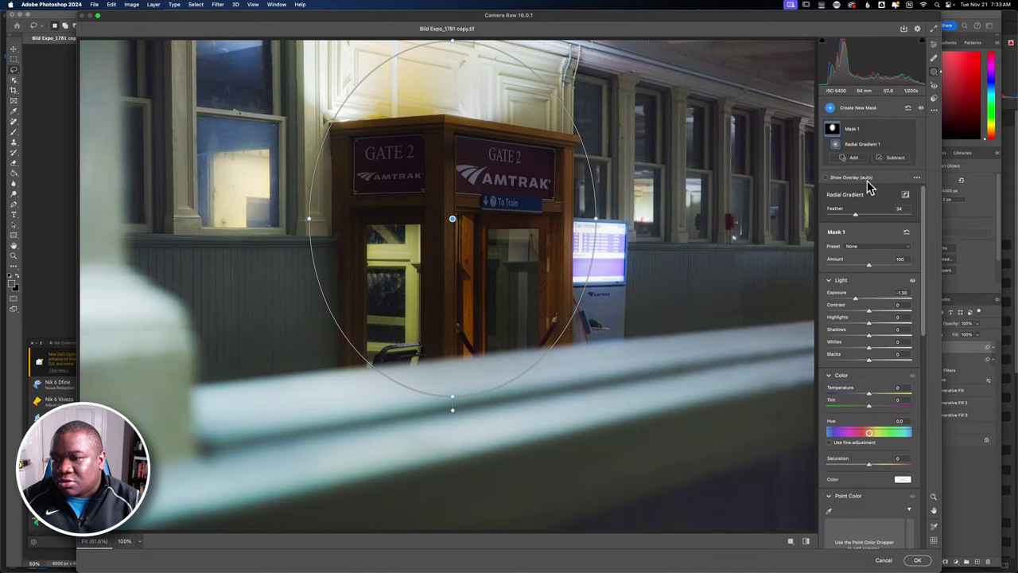
pyautogui.click(906, 194)
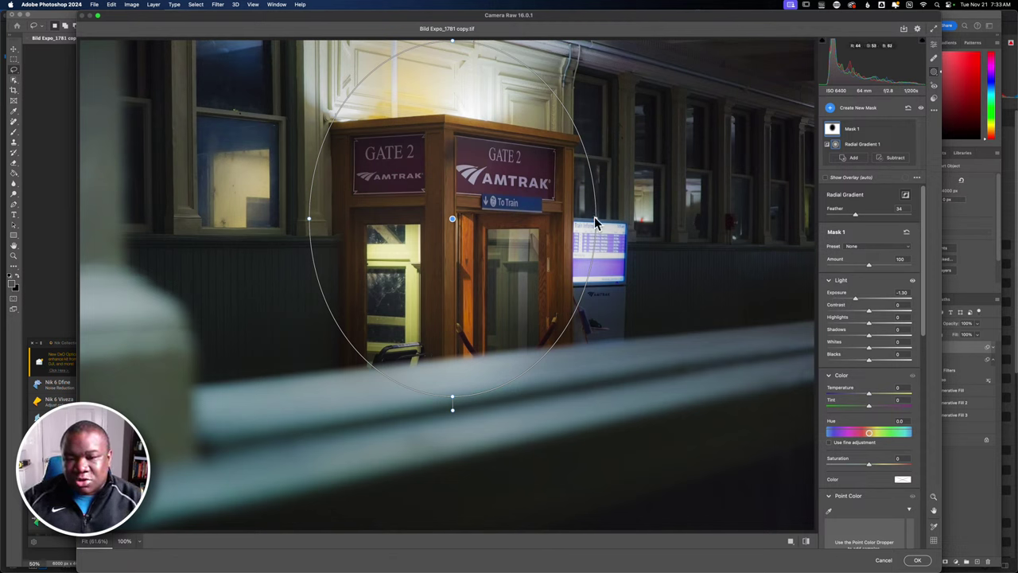
pyautogui.moveTo(595, 218); pyautogui.dragTo(575, 220)
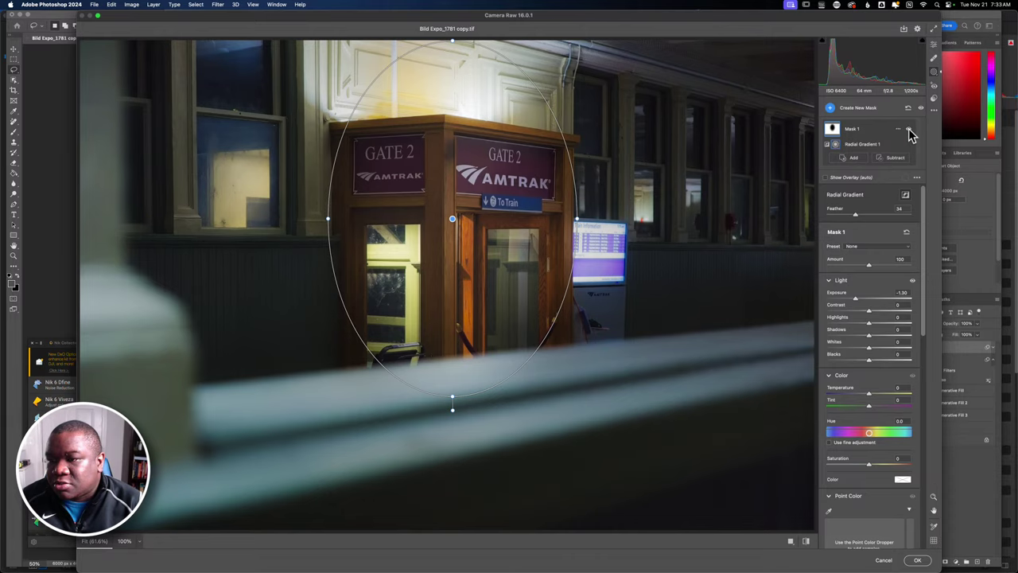
pyautogui.click(910, 131)
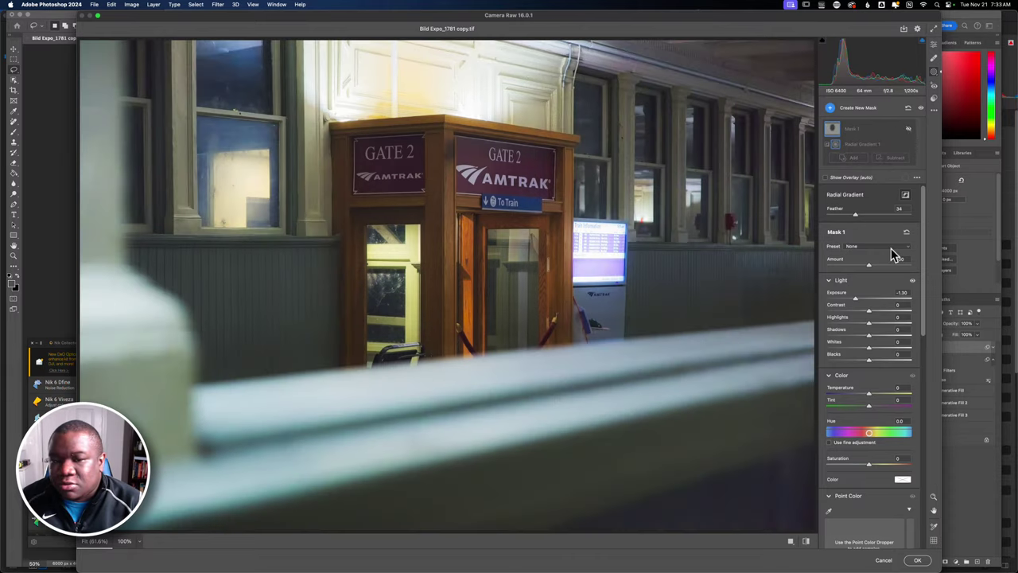
# Create a linear gradient Mask 2 darkening the right side at Exposure -1.25.
pyautogui.click(831, 107)
pyautogui.click(867, 171)
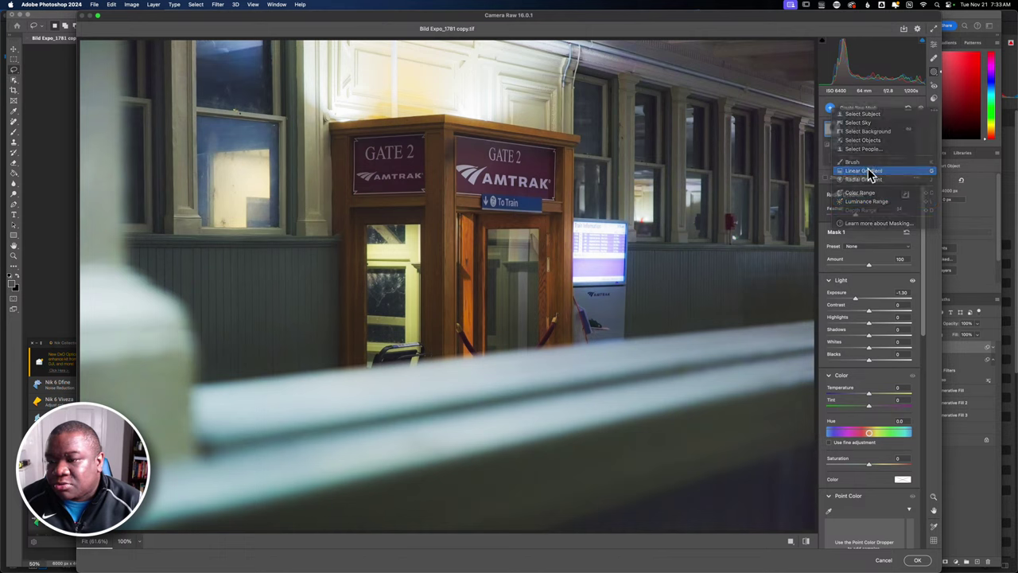
pyautogui.moveTo(739, 215); pyautogui.dragTo(536, 288)
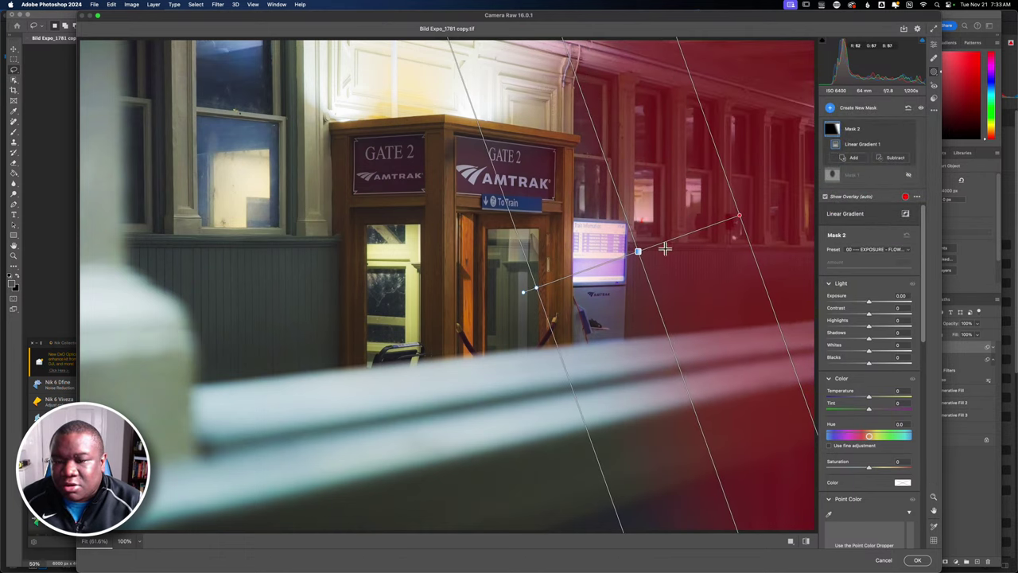
pyautogui.moveTo(867, 303); pyautogui.dragTo(856, 308)
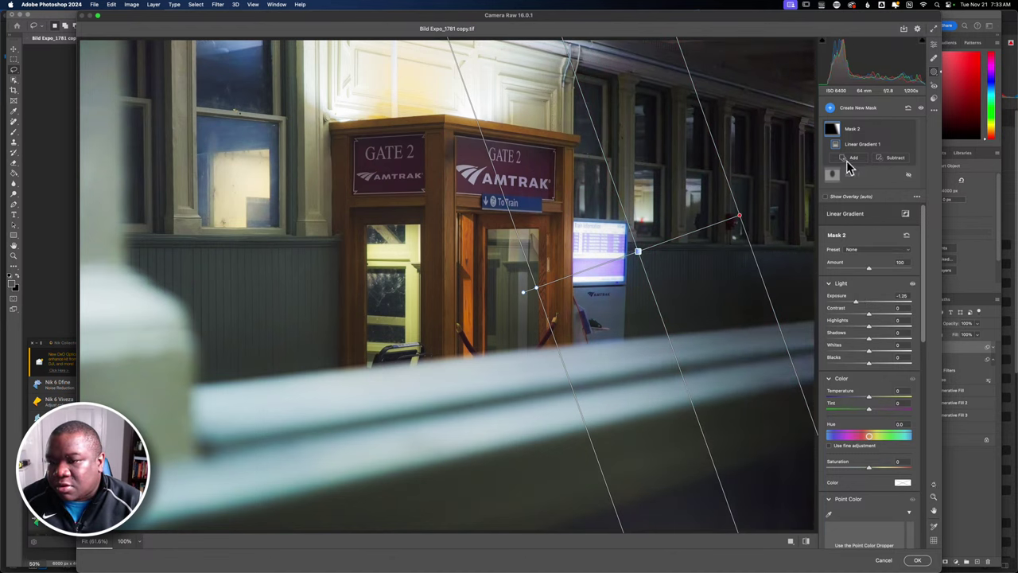
pyautogui.click(850, 158)
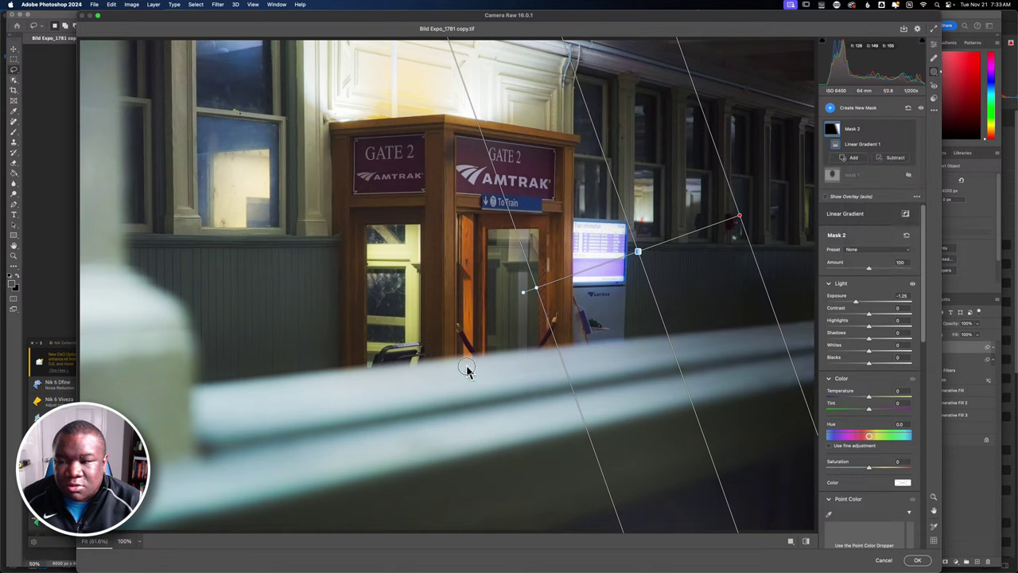
# Add a second linear gradient to Mask 2 darkening the foreground railing from below.
pyautogui.click(843, 158)
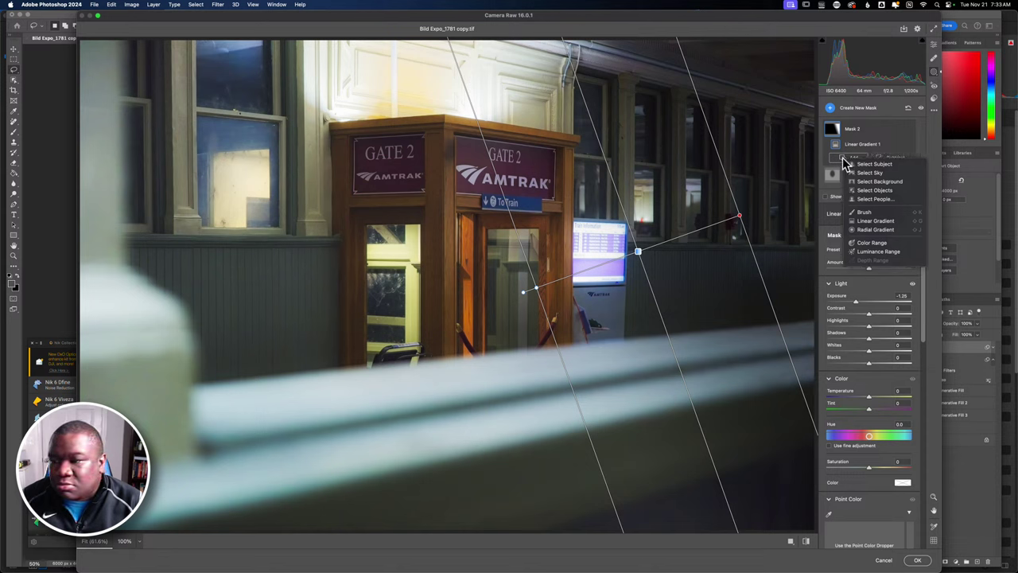
pyautogui.click(875, 220)
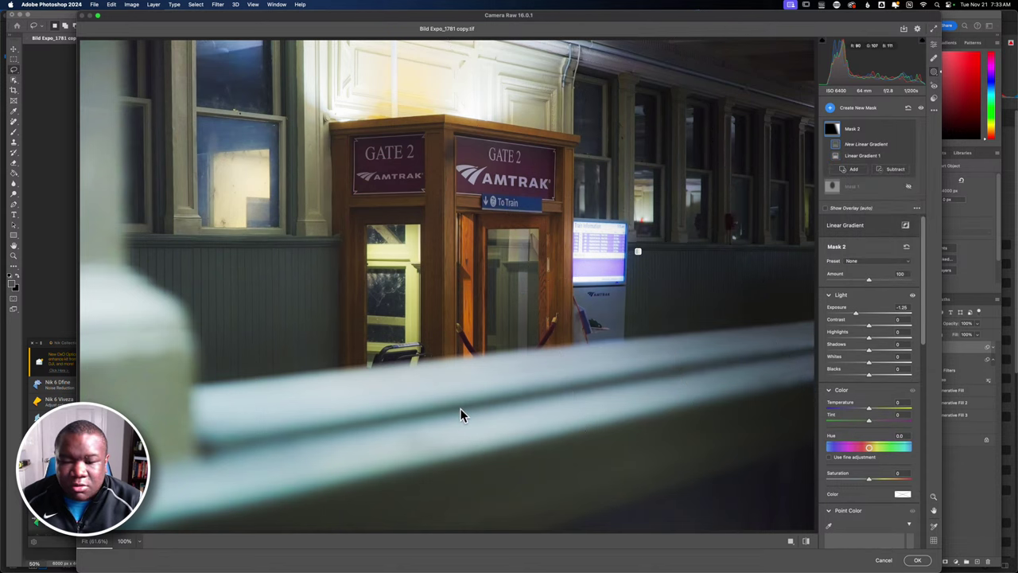
pyautogui.moveTo(460, 409); pyautogui.dragTo(445, 271)
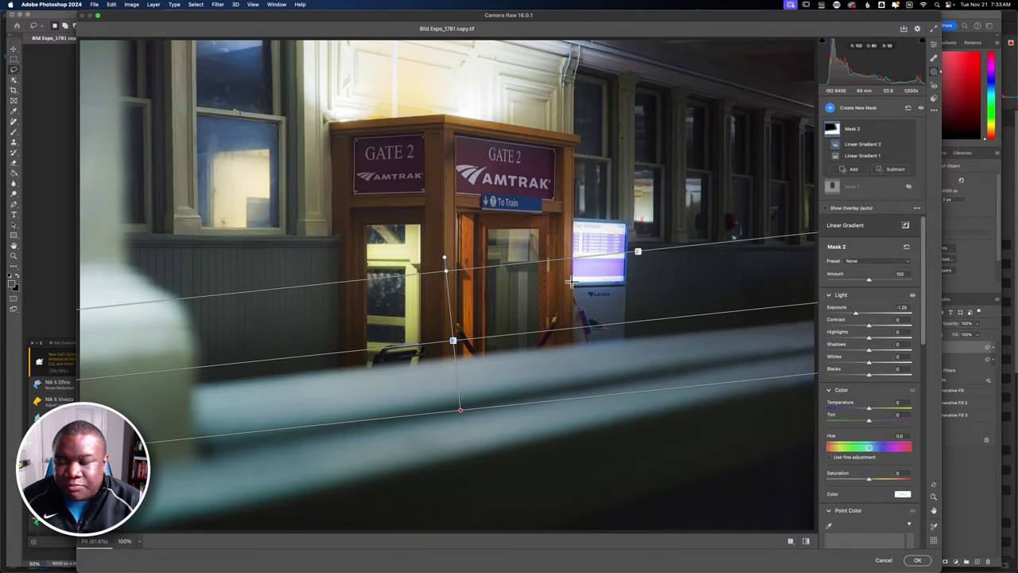
pyautogui.click(864, 263)
pyautogui.press('Escape')
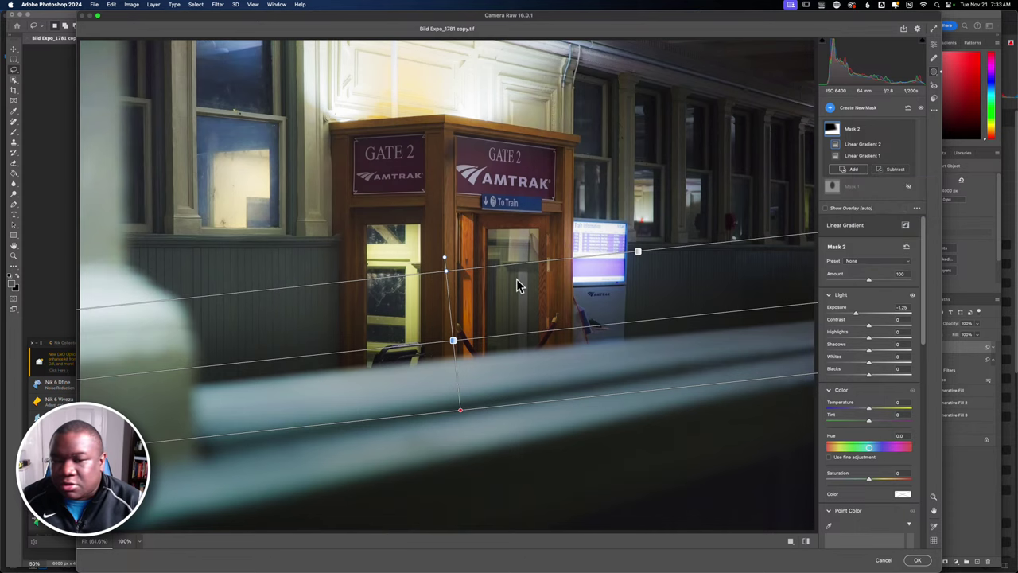
# Add a third linear gradient from the left wall toward the Gate 2 sign and adjust it.
pyautogui.press('g')
pyautogui.moveTo(159, 216); pyautogui.dragTo(404, 193)
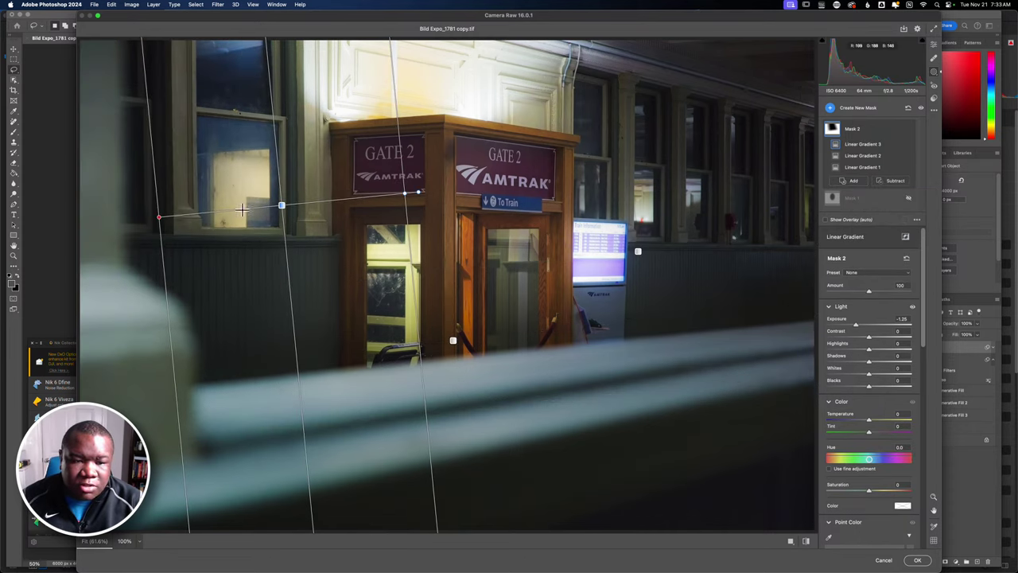
pyautogui.moveTo(281, 208); pyautogui.dragTo(316, 203)
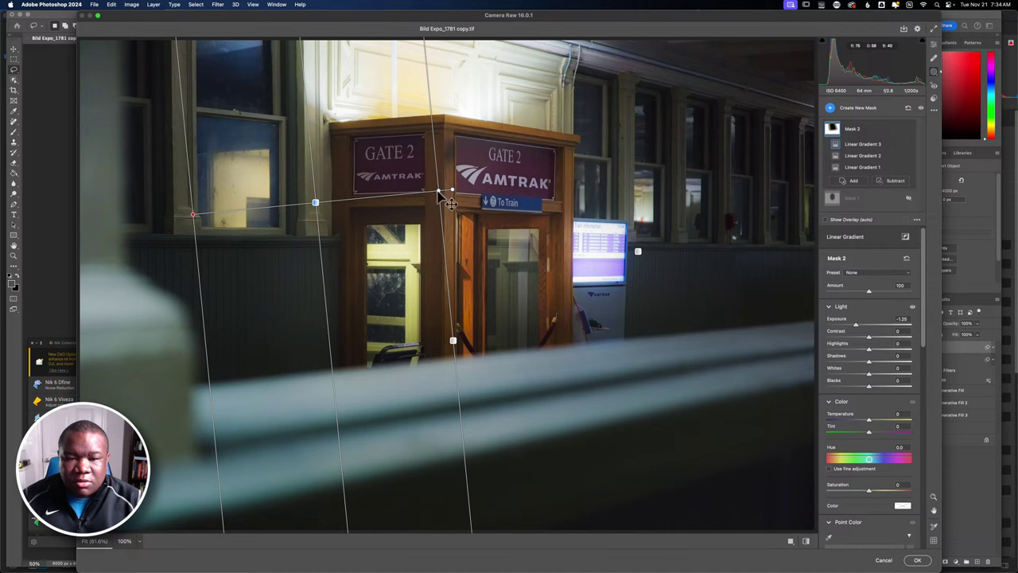
pyautogui.moveTo(441, 193); pyautogui.dragTo(369, 196)
pyautogui.moveTo(191, 213); pyautogui.dragTo(225, 212)
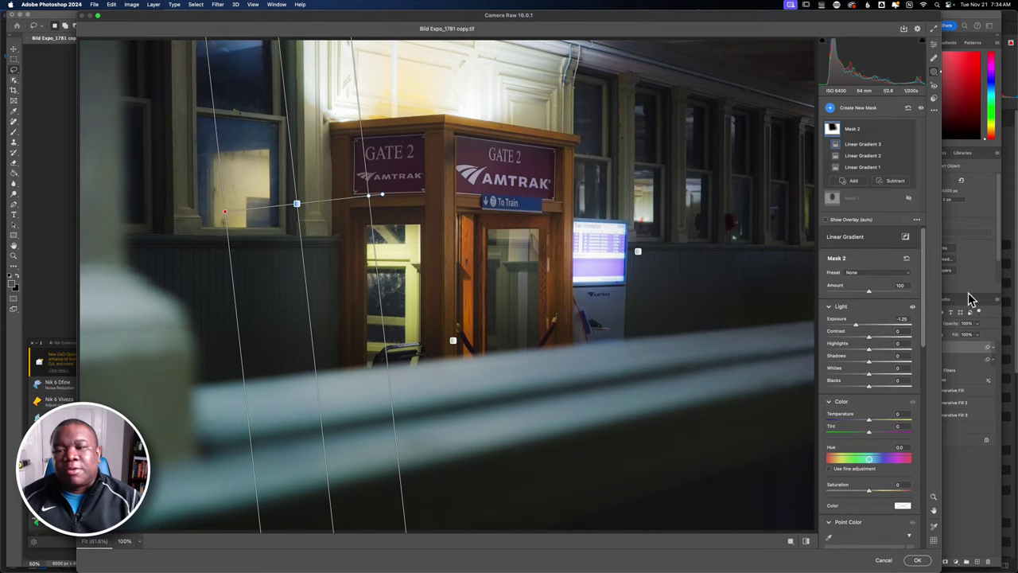
# Reshape the right-side gradient, moving it closer to the booth and more upright.
pyautogui.click(639, 253)
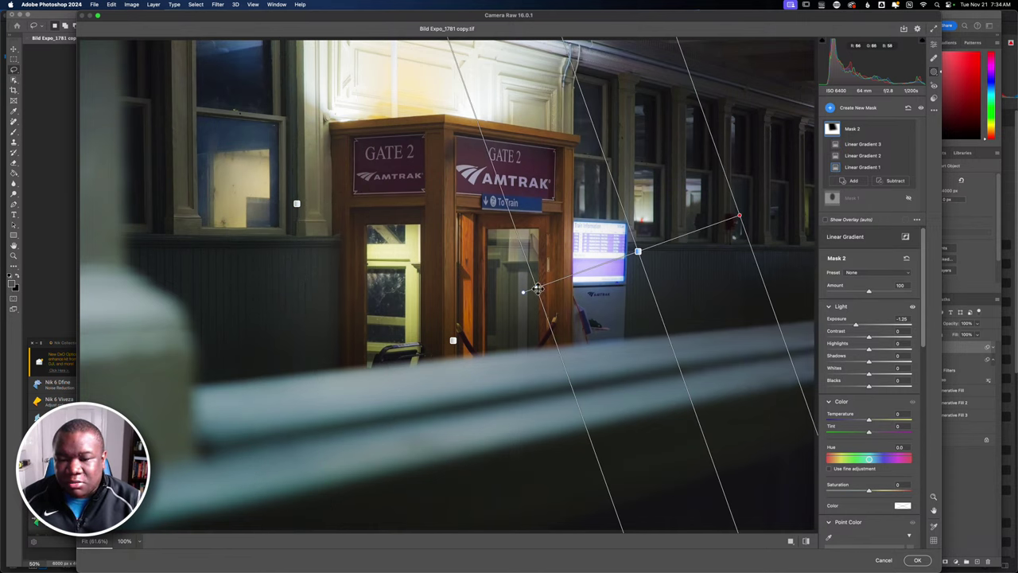
pyautogui.moveTo(533, 291); pyautogui.dragTo(647, 264)
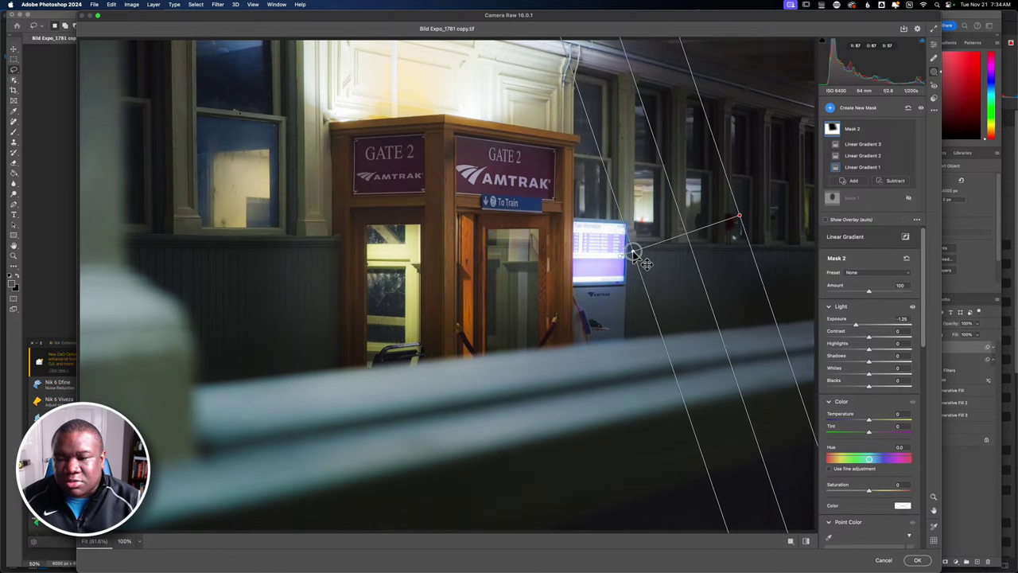
pyautogui.moveTo(683, 235); pyautogui.dragTo(637, 237)
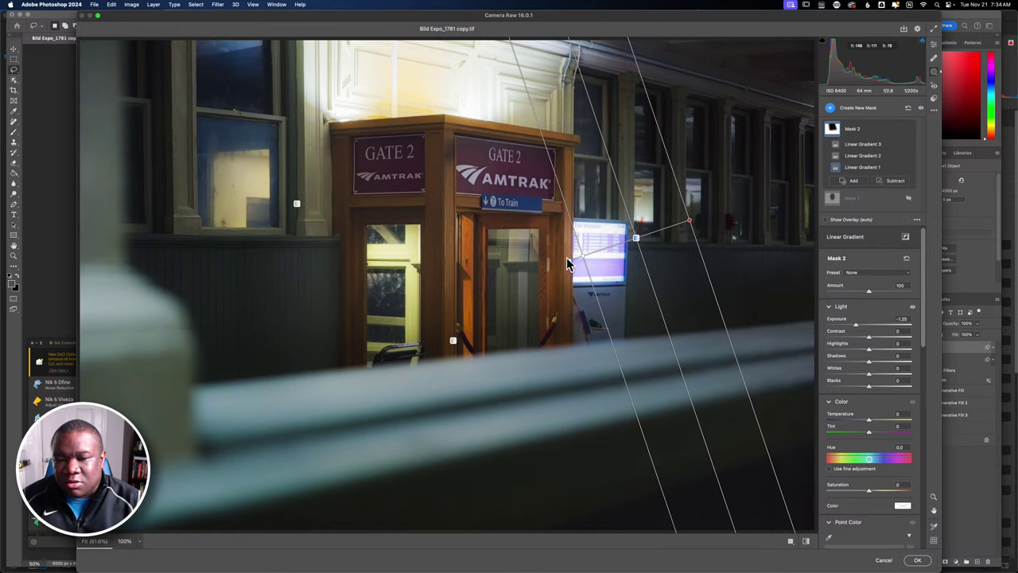
pyautogui.moveTo(568, 264); pyautogui.dragTo(567, 250)
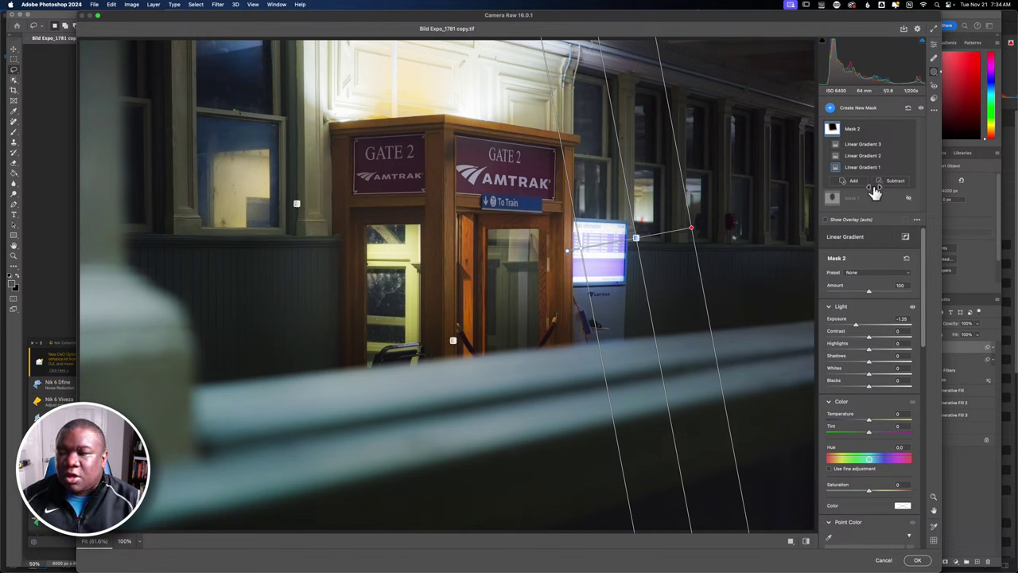
pyautogui.moveTo(908, 129)
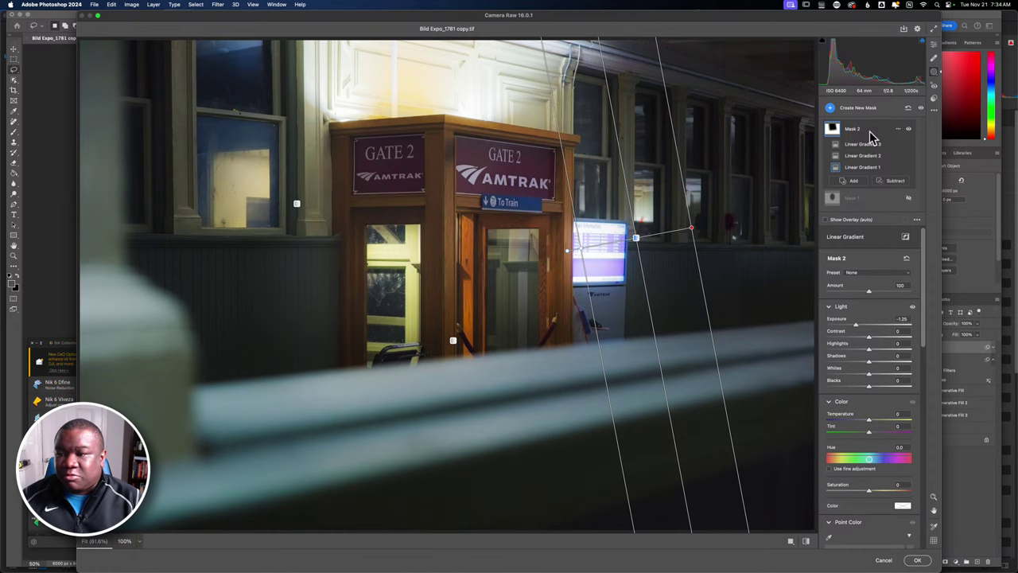
# Toggle Mask 2 off and on to compare, leaving its darkening visible.
pyautogui.click(909, 129)
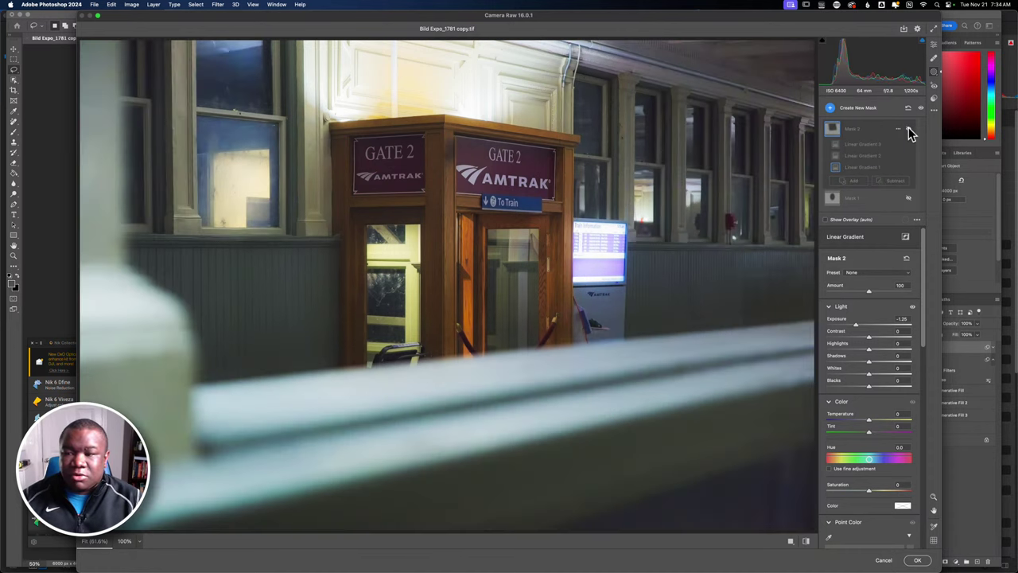
pyautogui.click(909, 128)
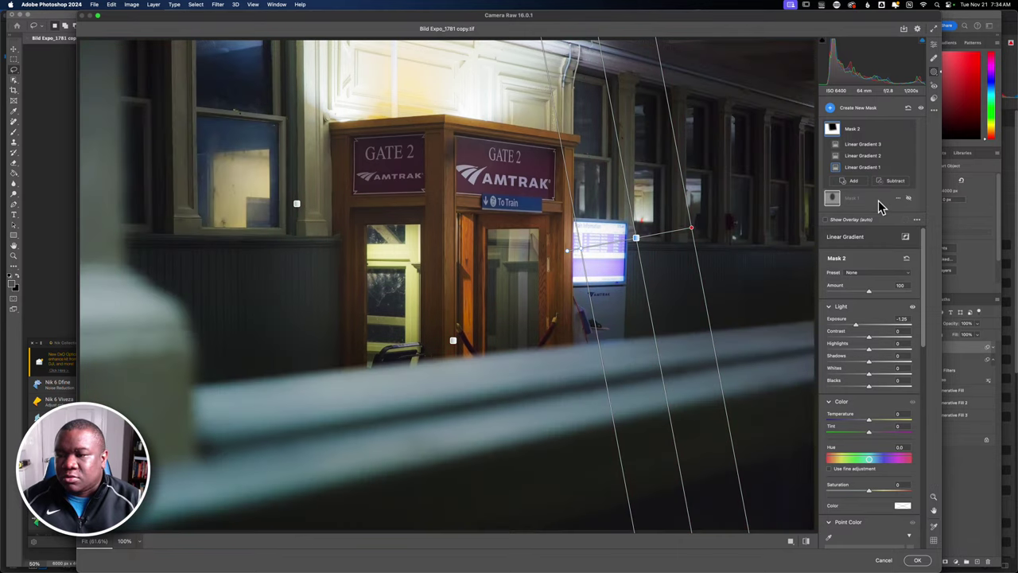
pyautogui.click(881, 199)
pyautogui.click(878, 129)
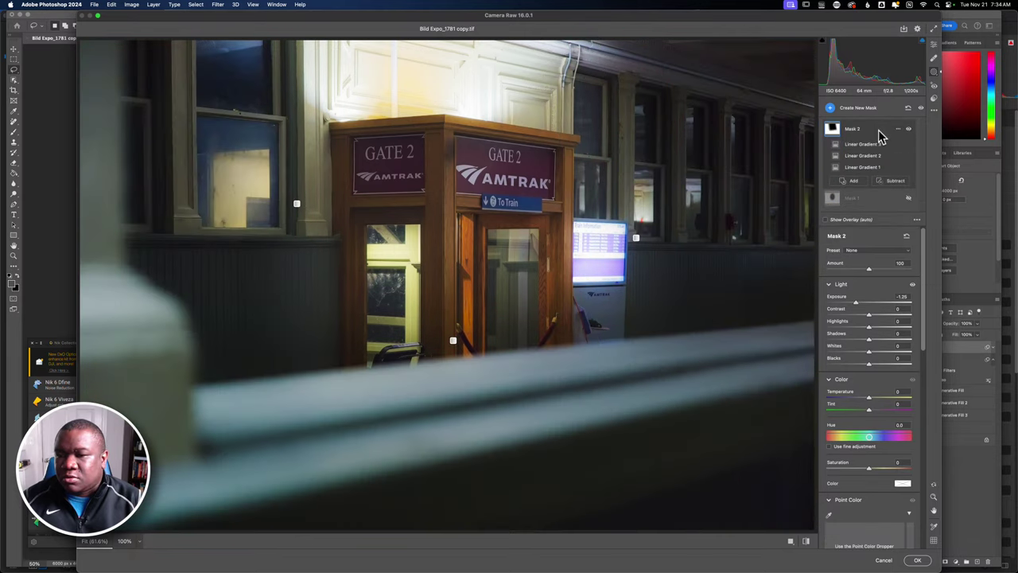
pyautogui.click(908, 129)
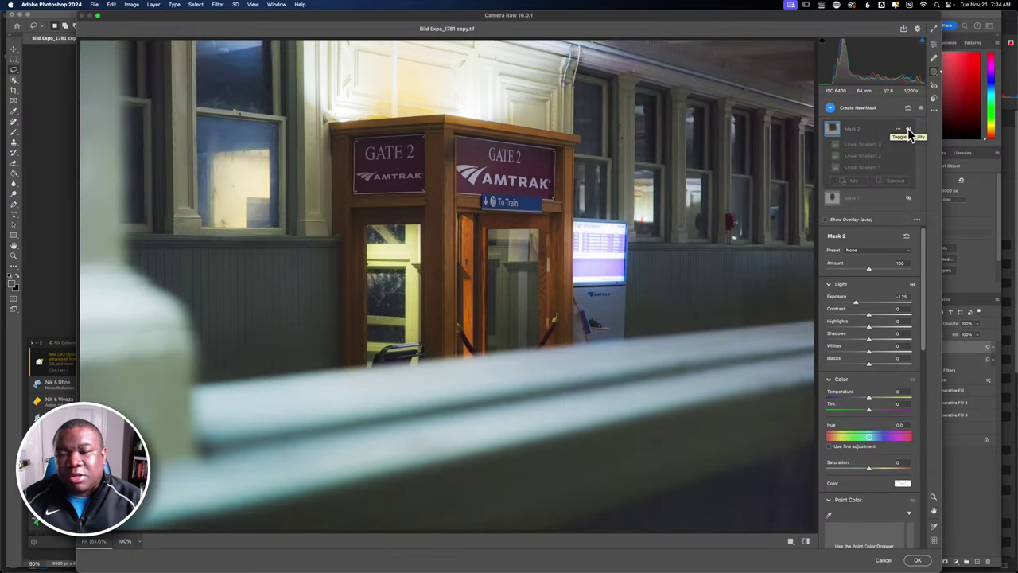
pyautogui.click(907, 128)
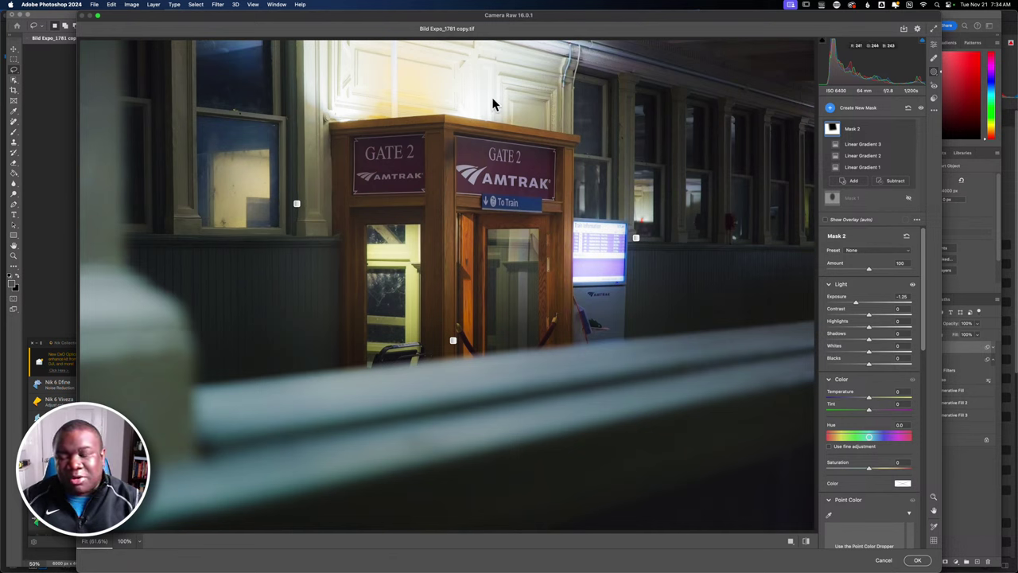
# Create brush Mask 3 at size 12 and paint the bright upper wall to the pillar.
pyautogui.click(831, 108)
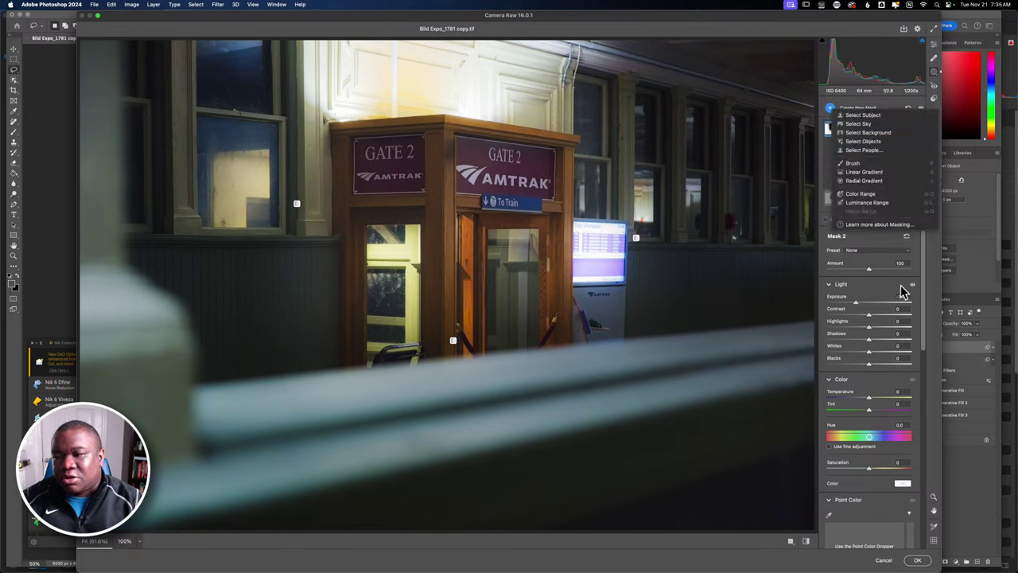
pyautogui.click(850, 163)
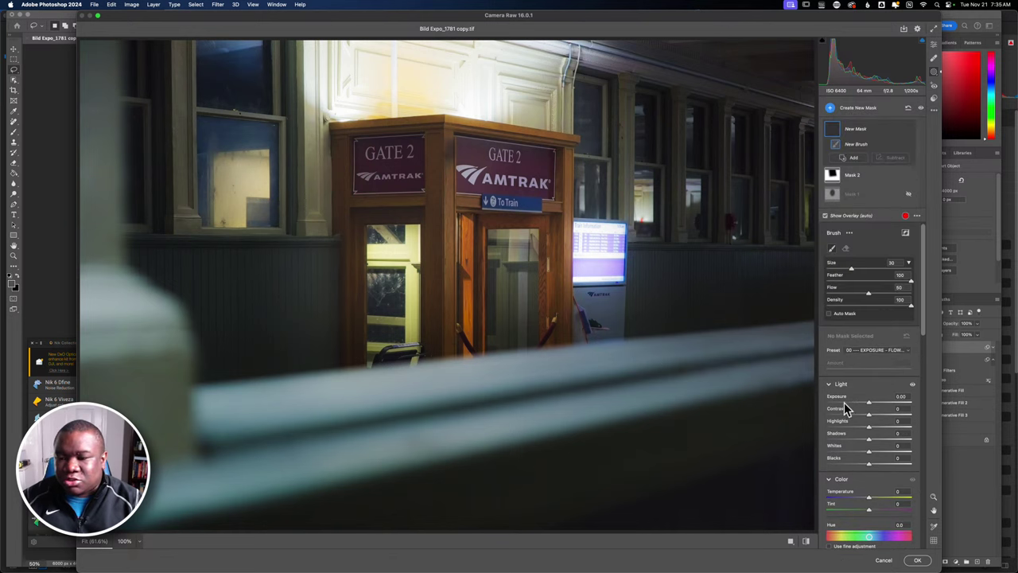
pyautogui.moveTo(869, 402); pyautogui.dragTo(864, 402)
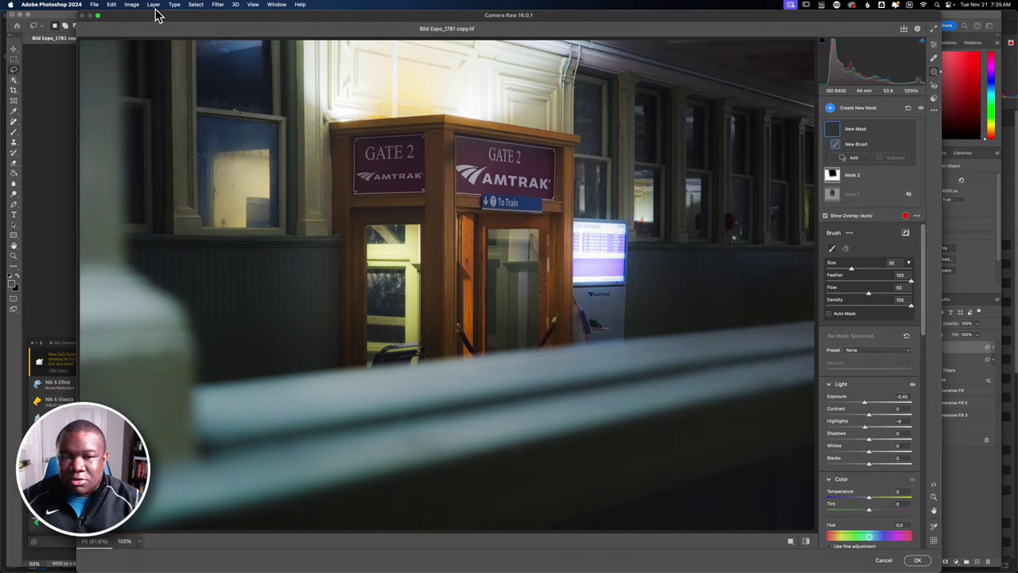
pyautogui.press('[')
pyautogui.press('[')
pyautogui.press('[')
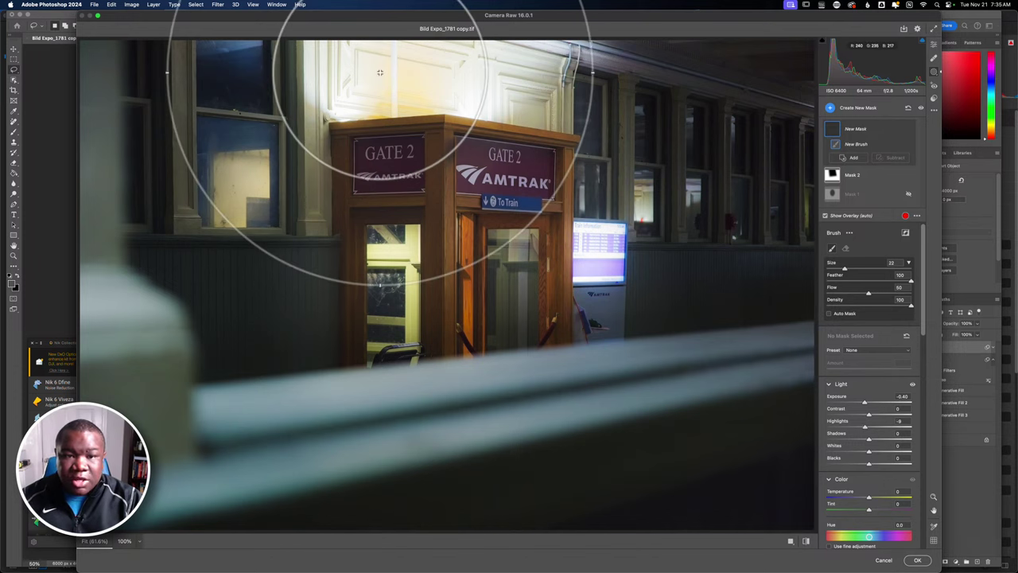
pyautogui.press('[')
pyautogui.press('[')
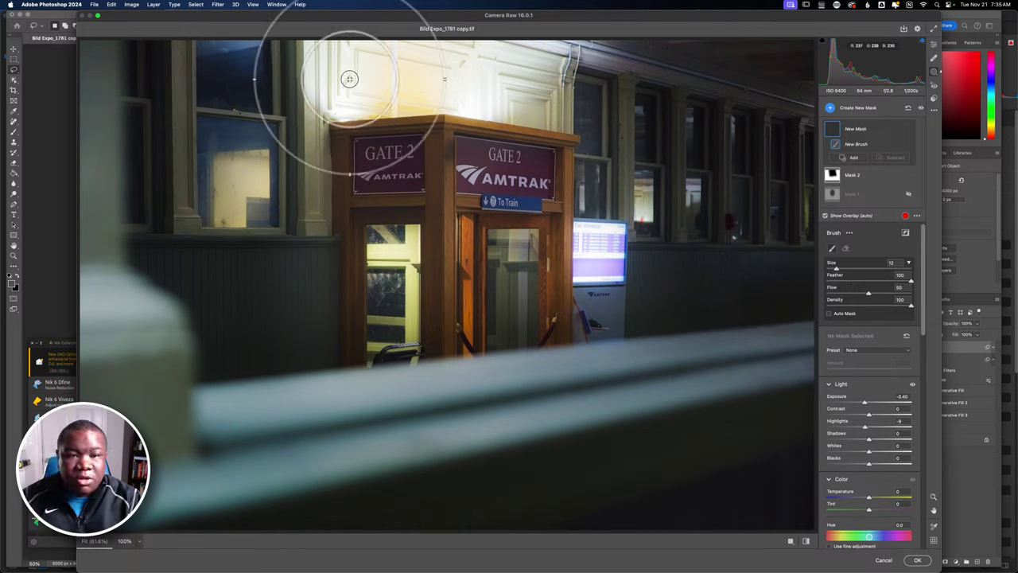
pyautogui.moveTo(555, 90); pyautogui.dragTo(355, 78)
pyautogui.moveTo(416, 84)
pyautogui.mouseDown()
pyautogui.moveTo(320, 72)
pyautogui.moveTo(323, 81)
pyautogui.moveTo(541, 64)
pyautogui.mouseUp()
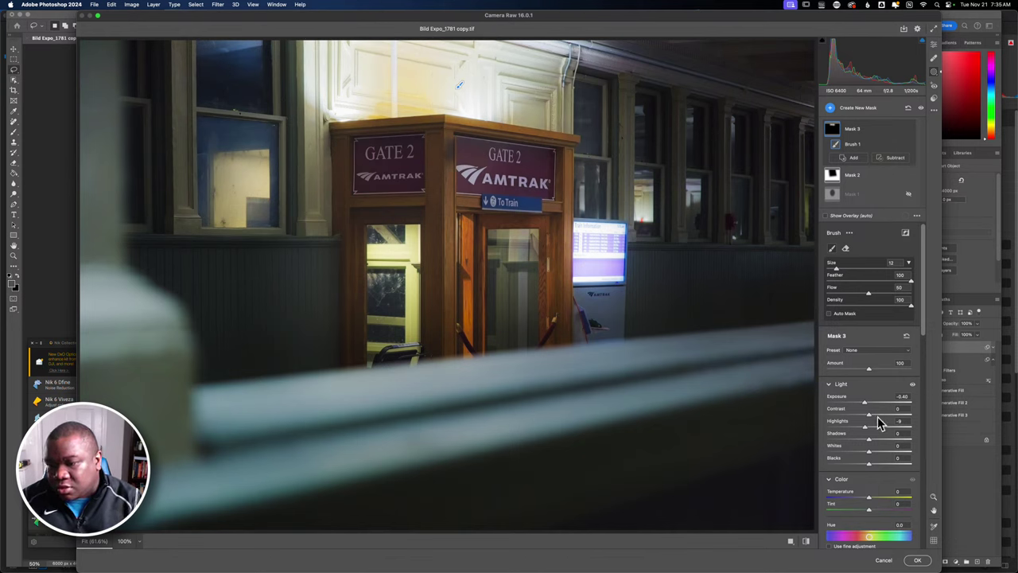
# Set Mask 3 to Exposure -1.30, Highlights -8, Texture +30 and Clarity +23.
pyautogui.moveTo(865, 403)
pyautogui.mouseDown()
pyautogui.moveTo(844, 403)
pyautogui.moveTo(859, 403)
pyautogui.moveTo(867, 430)
pyautogui.mouseUp()
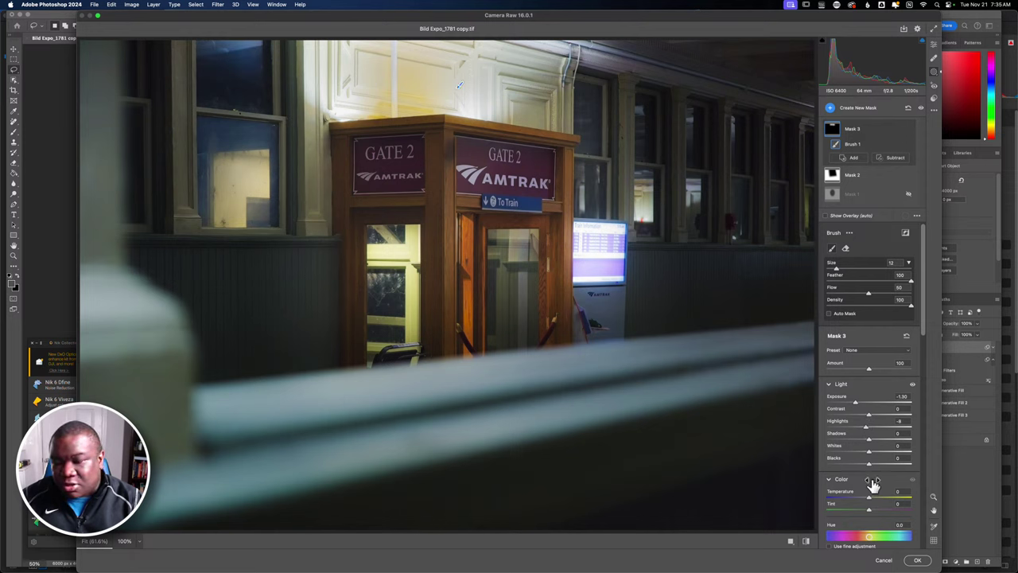
pyautogui.scroll(-2, 875, 482)
pyautogui.scroll(-3, 875, 477)
pyautogui.scroll(-6, 878, 478)
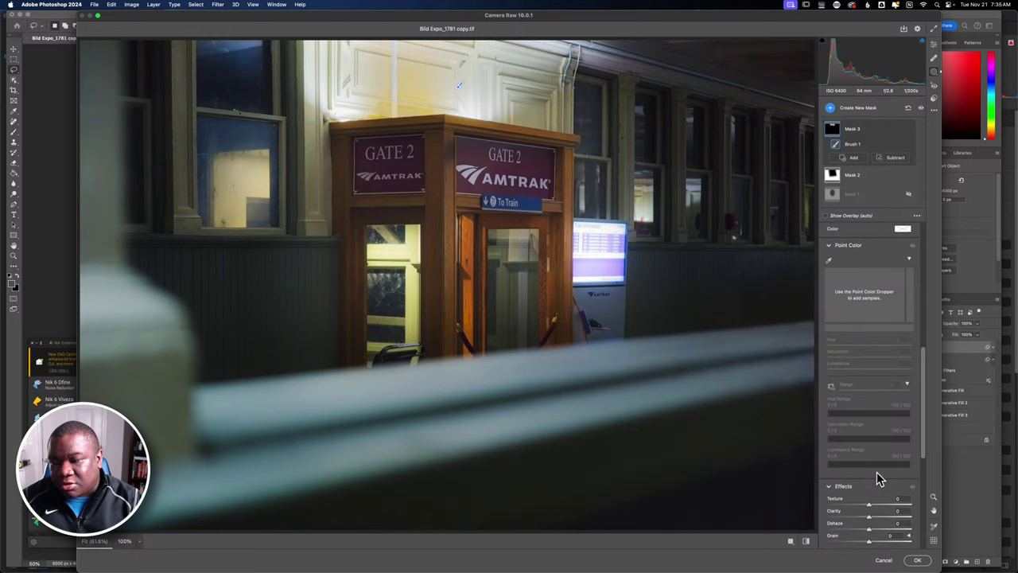
pyautogui.scroll(-1, 877, 473)
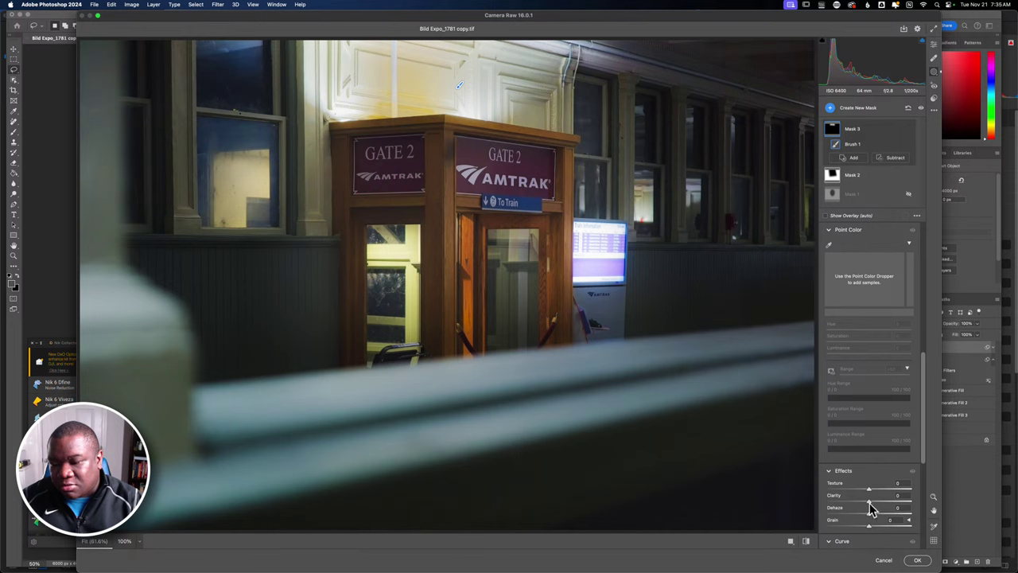
pyautogui.moveTo(869, 501); pyautogui.dragTo(883, 490)
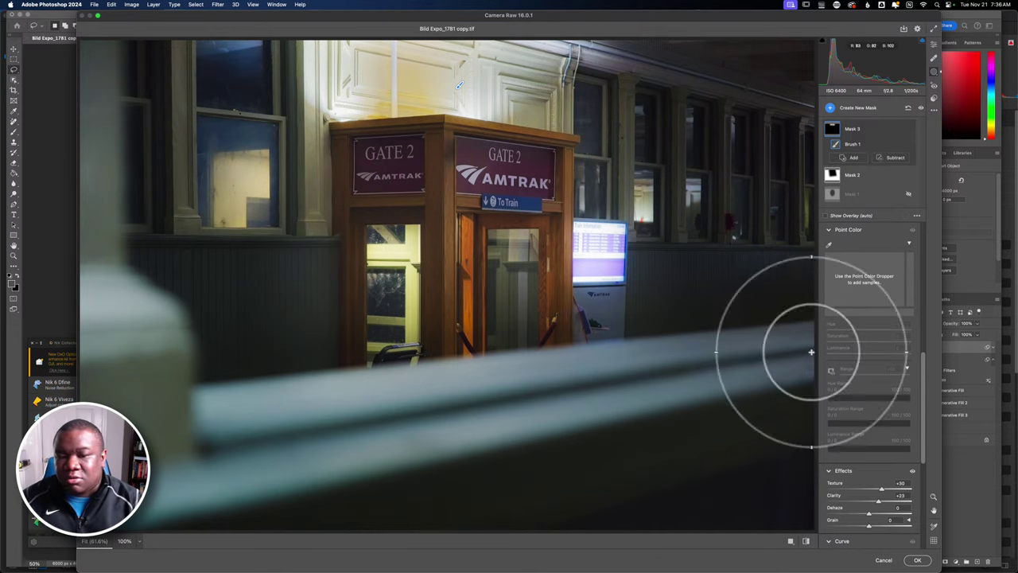
pyautogui.moveTo(921, 386); pyautogui.dragTo(926, 247)
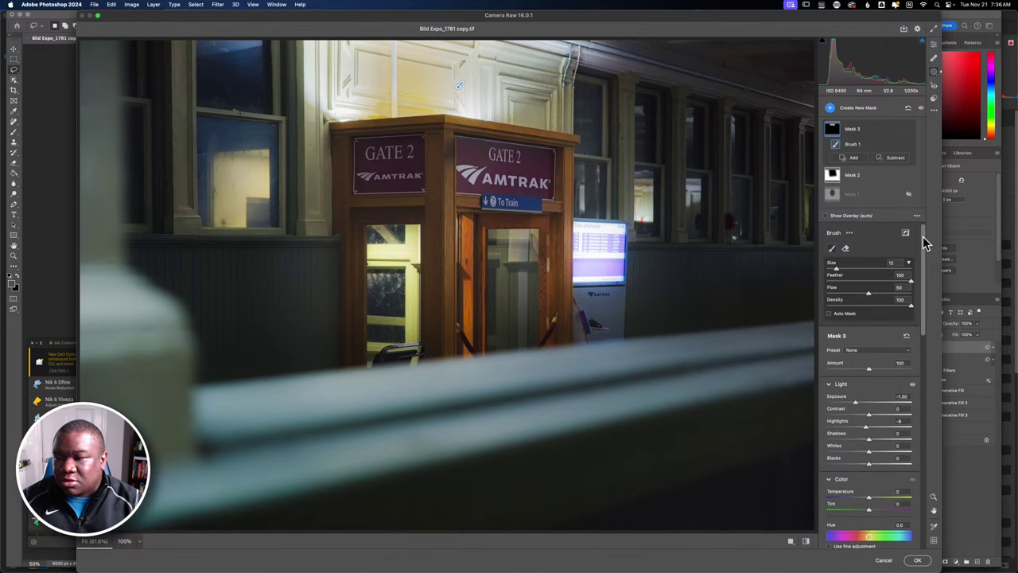
pyautogui.click(833, 109)
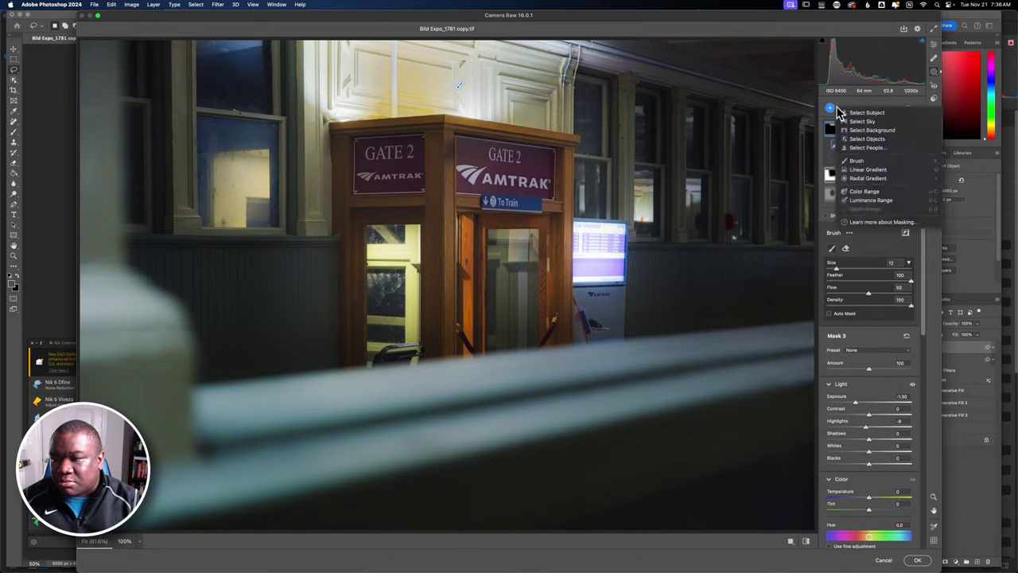
# Paint brush Mask 4 over the booth sign, doors and chair, with Exposure +1.65.
pyautogui.press('Escape')
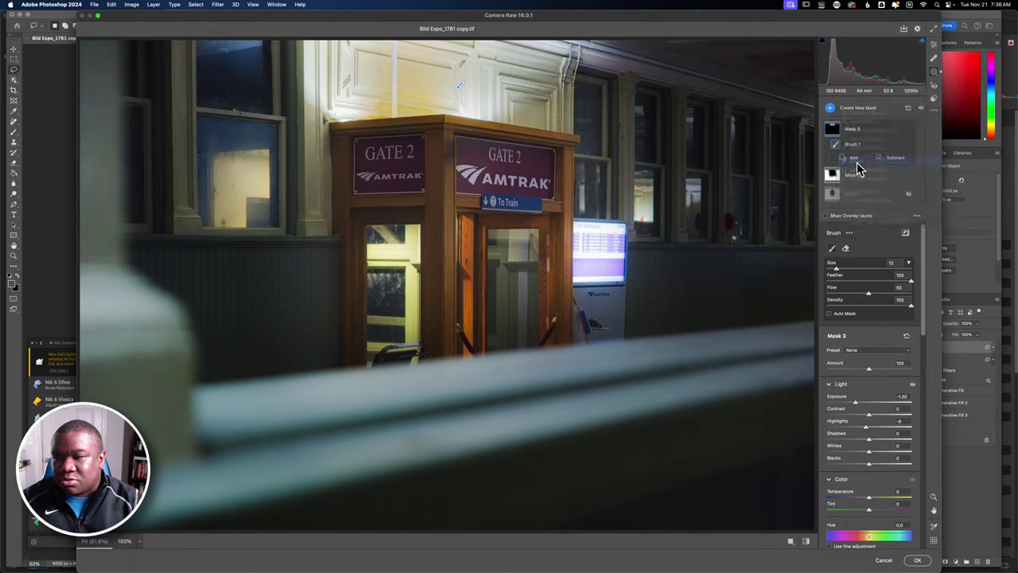
pyautogui.press('k')
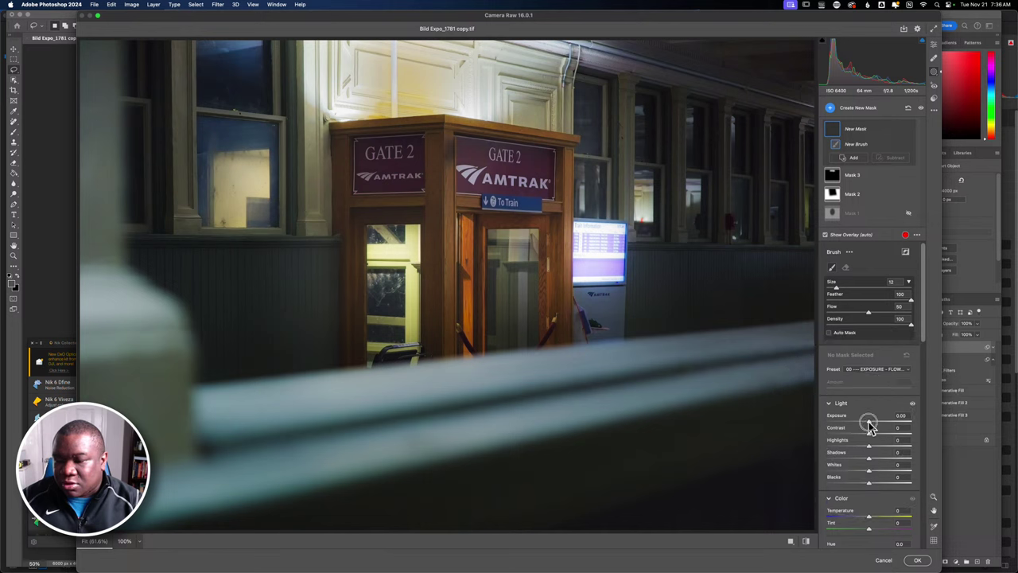
pyautogui.moveTo(868, 420); pyautogui.dragTo(870, 422)
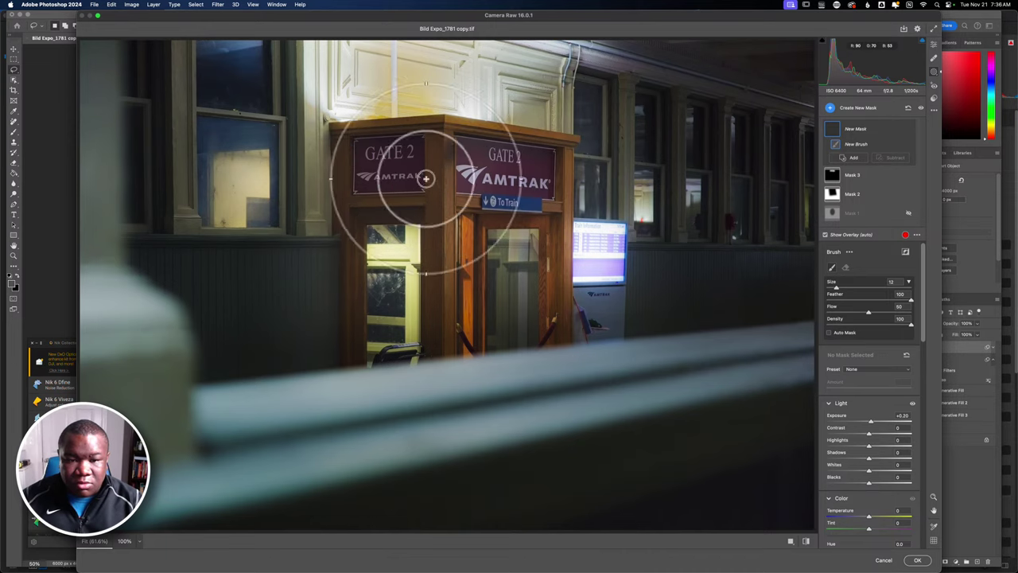
pyautogui.moveTo(562, 175)
pyautogui.mouseDown()
pyautogui.moveTo(523, 170)
pyautogui.moveTo(489, 193)
pyautogui.moveTo(448, 257)
pyautogui.moveTo(447, 353)
pyautogui.mouseUp()
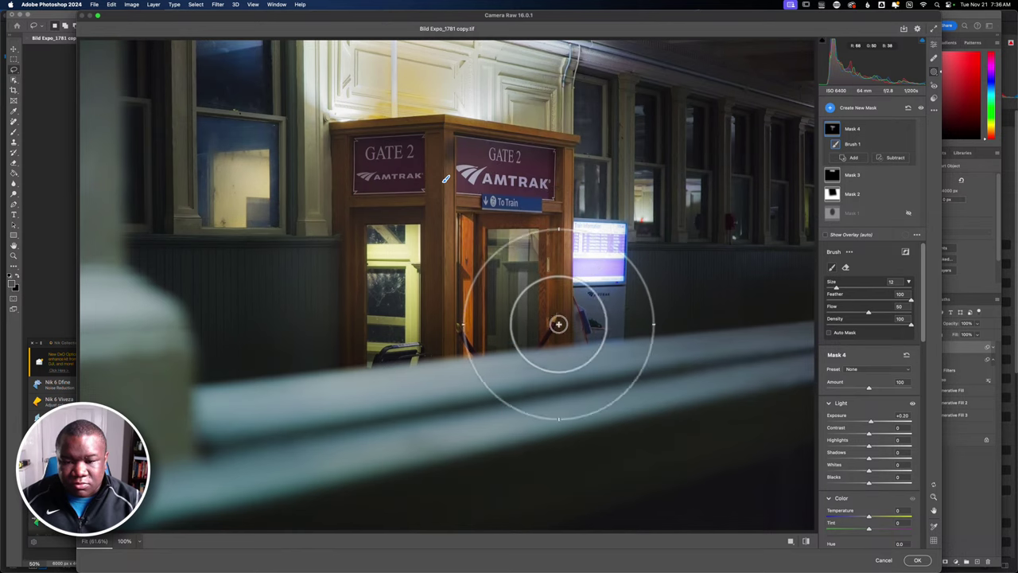
pyautogui.moveTo(551, 318)
pyautogui.mouseDown()
pyautogui.moveTo(460, 193)
pyautogui.moveTo(482, 235)
pyautogui.moveTo(470, 227)
pyautogui.moveTo(471, 341)
pyautogui.mouseUp()
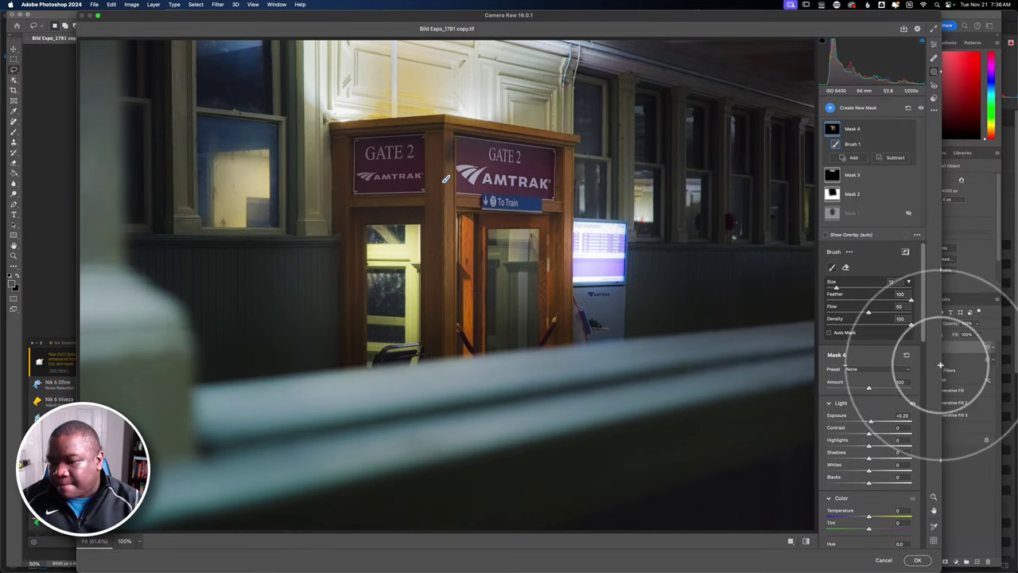
pyautogui.moveTo(870, 423); pyautogui.dragTo(890, 425)
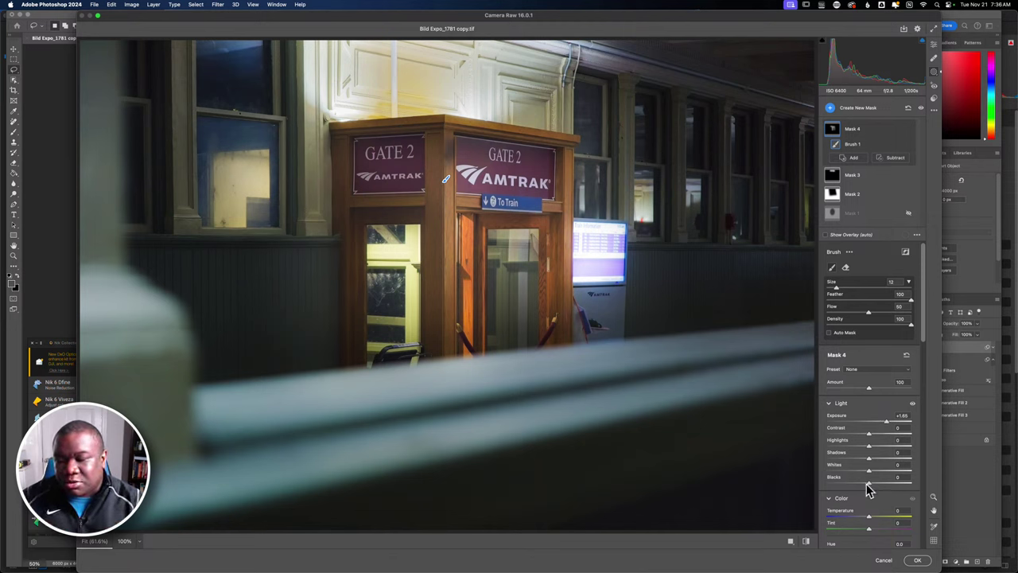
# Set Mask 4's Blacks to -38, Shadows to -19 and Highlights to +4.
pyautogui.moveTo(867, 483); pyautogui.dragTo(853, 486)
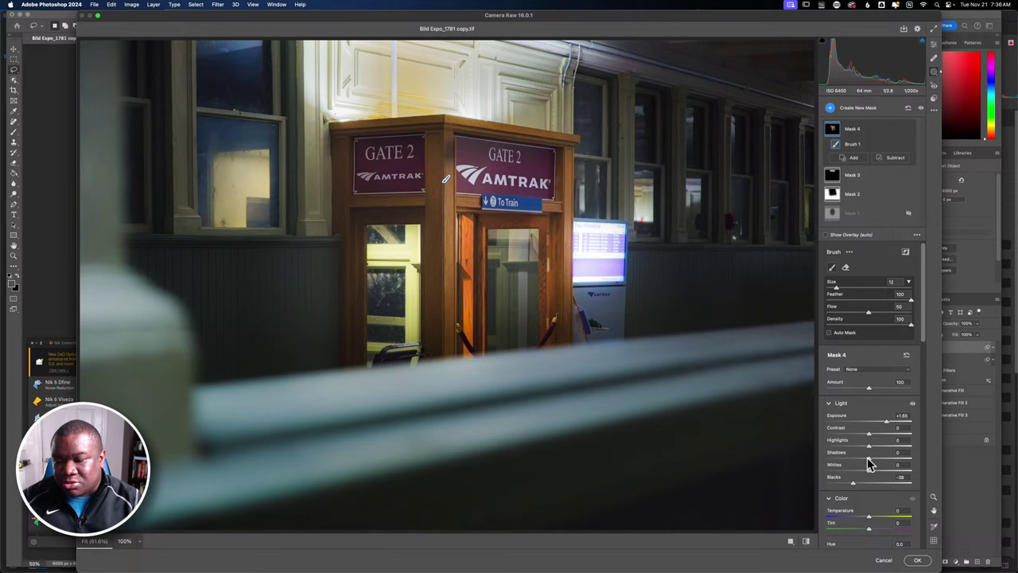
pyautogui.moveTo(864, 454)
pyautogui.mouseDown()
pyautogui.moveTo(880, 461)
pyautogui.moveTo(863, 466)
pyautogui.mouseUp()
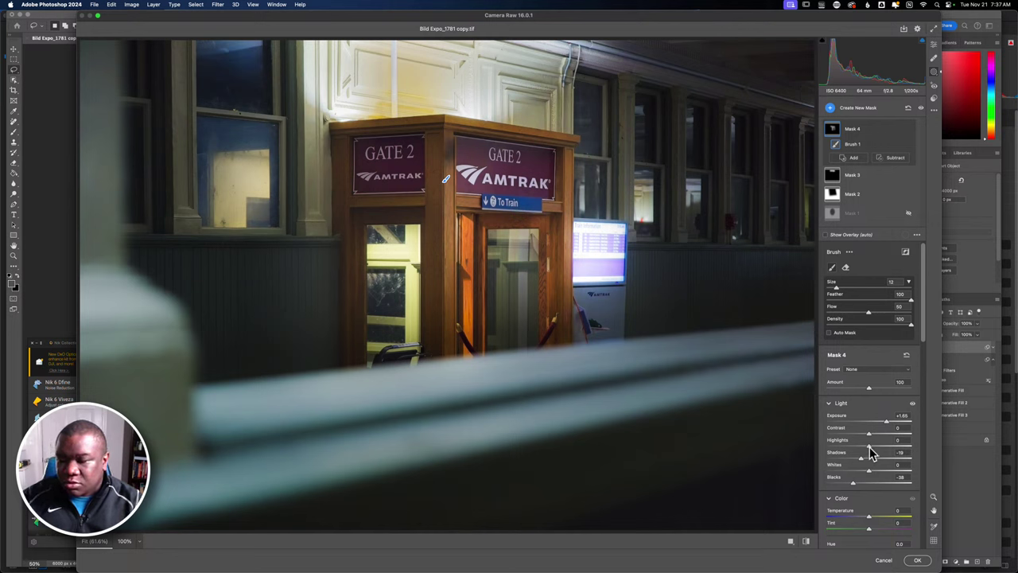
pyautogui.moveTo(871, 451)
pyautogui.mouseDown()
pyautogui.moveTo(898, 450)
pyautogui.moveTo(872, 452)
pyautogui.mouseUp()
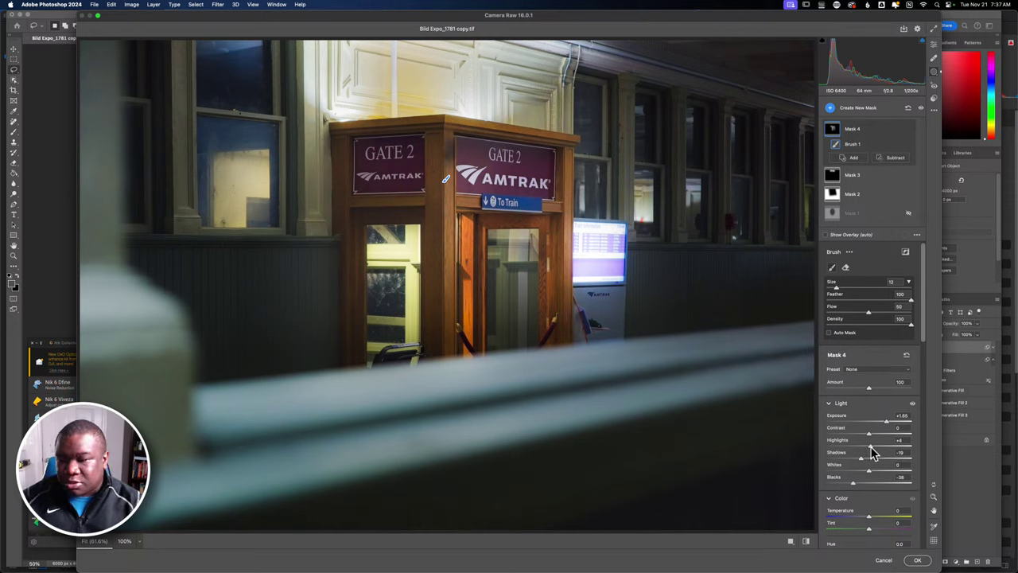
pyautogui.scroll(-6, 881, 403)
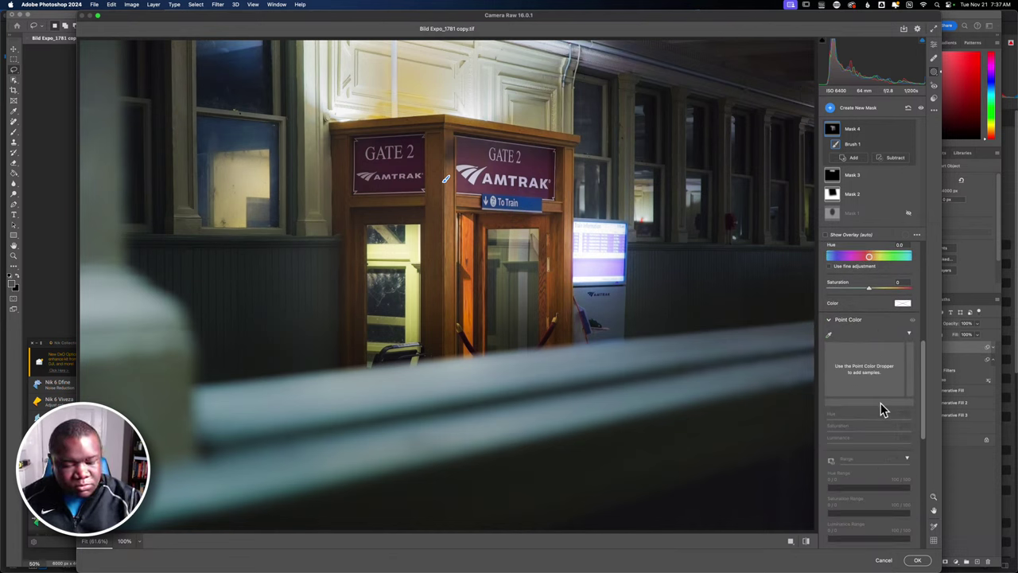
pyautogui.scroll(-4, 881, 409)
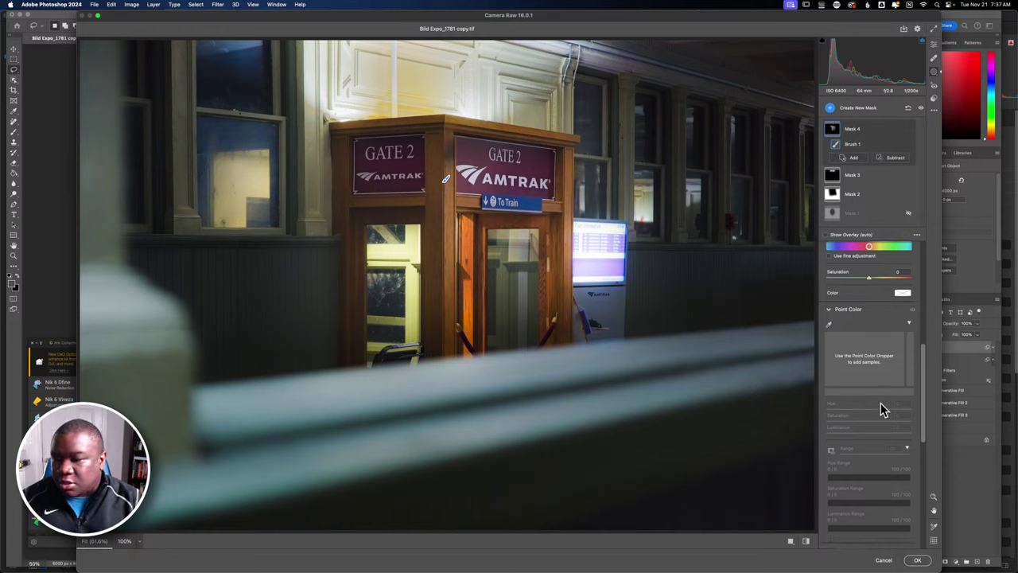
pyautogui.scroll(-3, 881, 405)
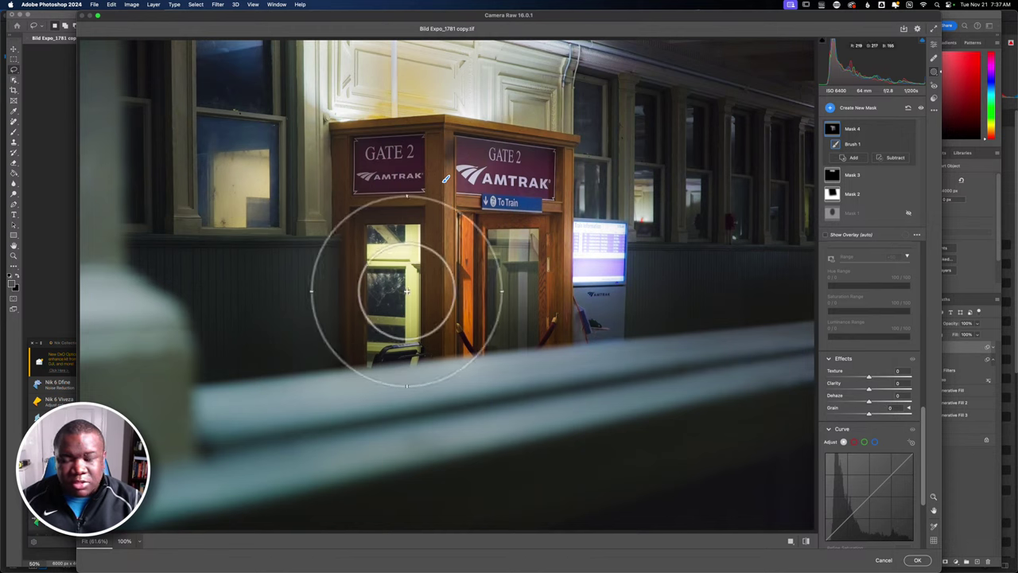
# Add luminance range Mask 5 sampled from the photo, limited to the brightest tones.
pyautogui.click(833, 108)
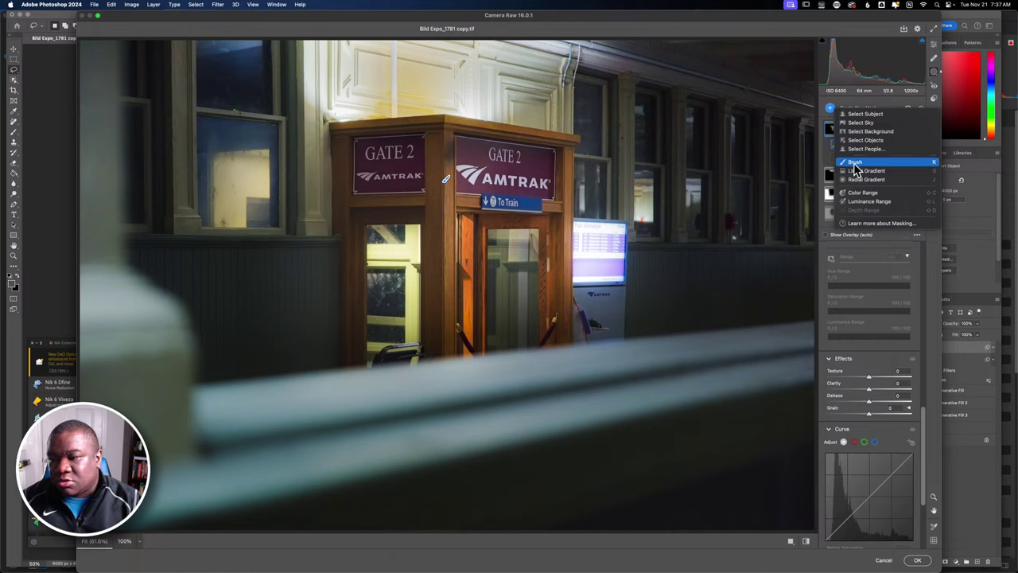
pyautogui.click(871, 203)
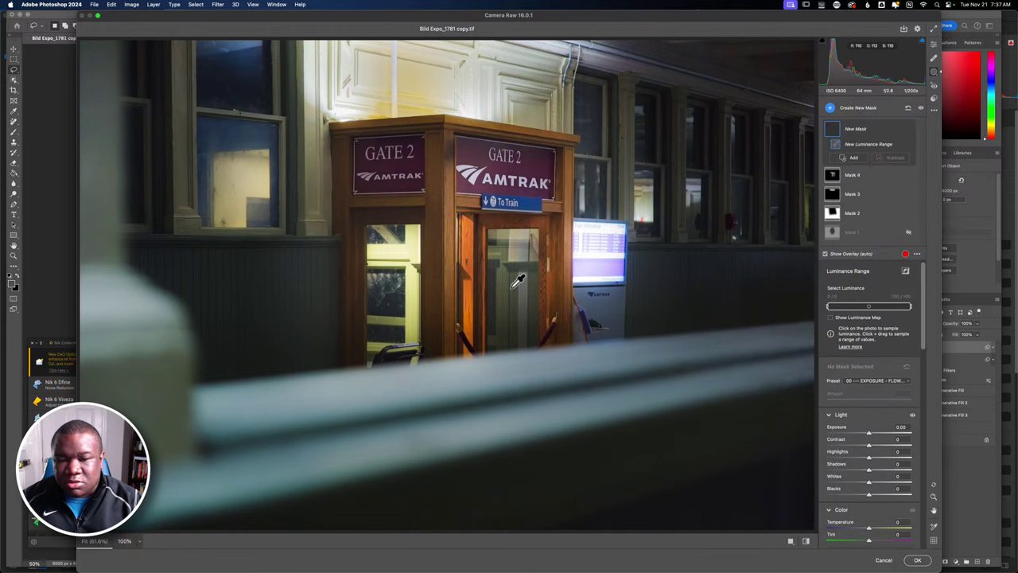
pyautogui.click(397, 253)
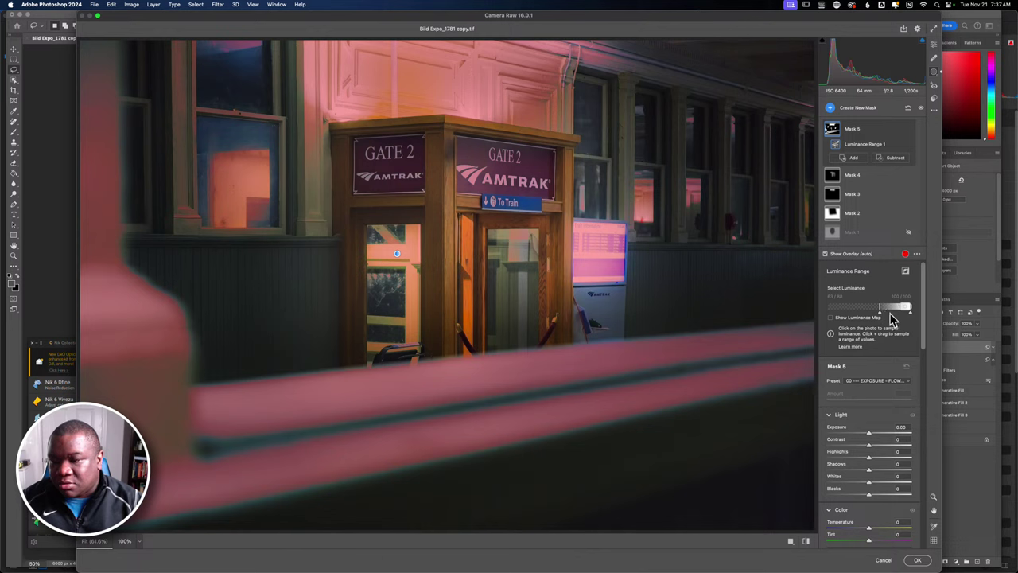
pyautogui.moveTo(880, 317)
pyautogui.mouseDown()
pyautogui.moveTo(869, 317)
pyautogui.moveTo(888, 315)
pyautogui.moveTo(879, 316)
pyautogui.mouseUp()
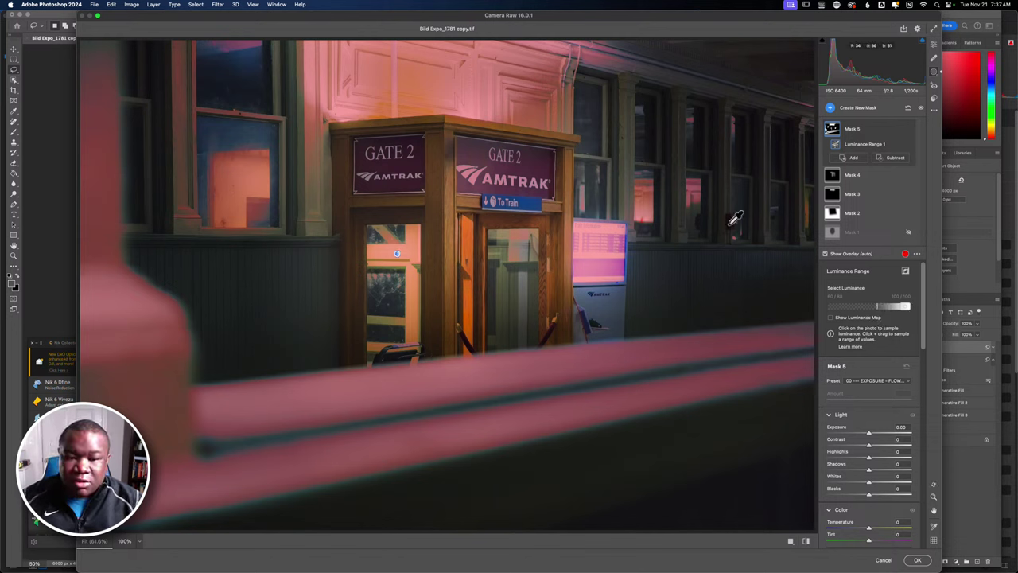
# Subtract from Mask 5 with a size 26, flow 100 brush, erasing the right railing.
pyautogui.click(890, 158)
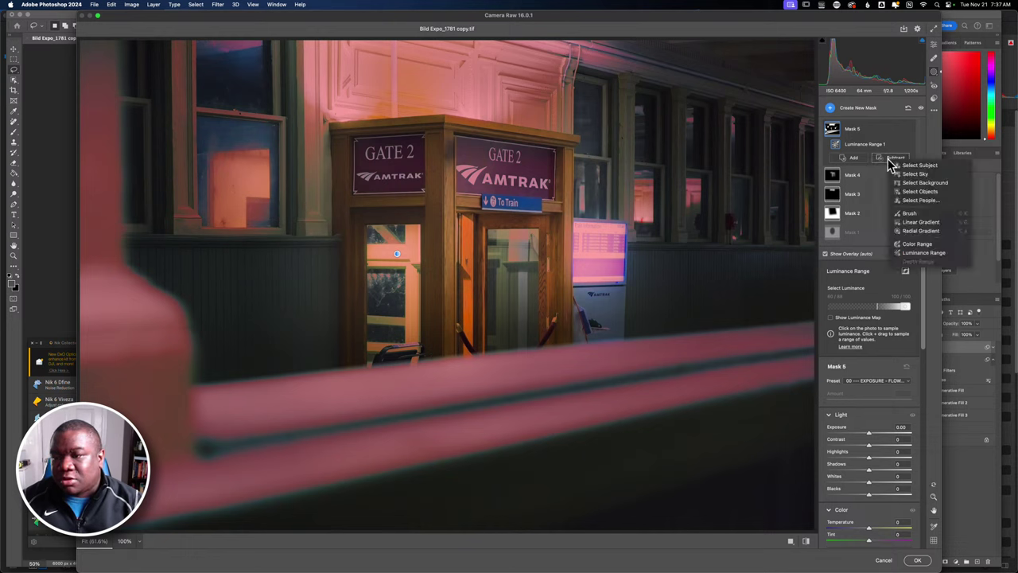
pyautogui.click(909, 214)
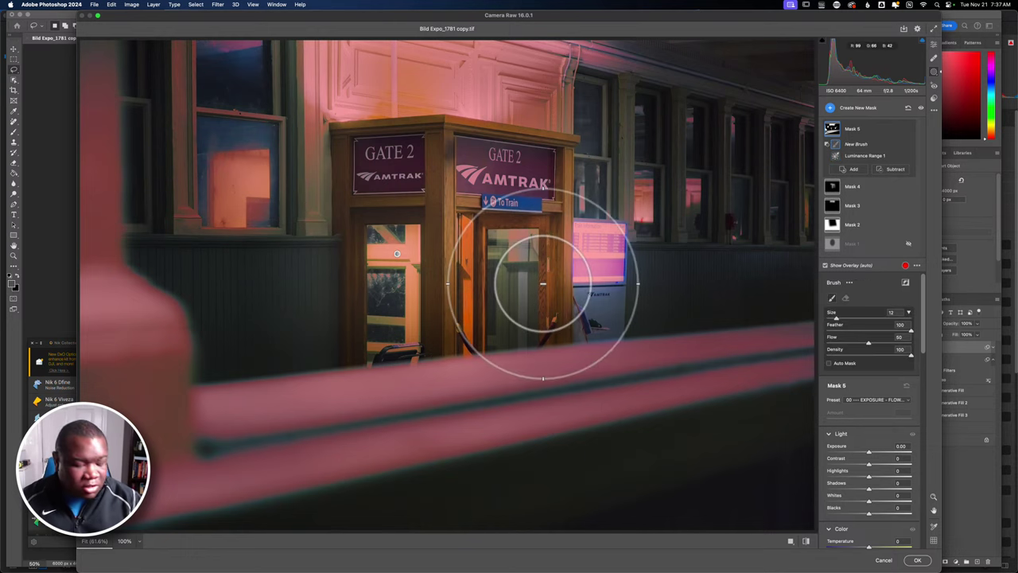
pyautogui.press(']')
pyautogui.press(']')
pyautogui.press(']')
pyautogui.press(']')
pyautogui.press(']')
pyautogui.press(']')
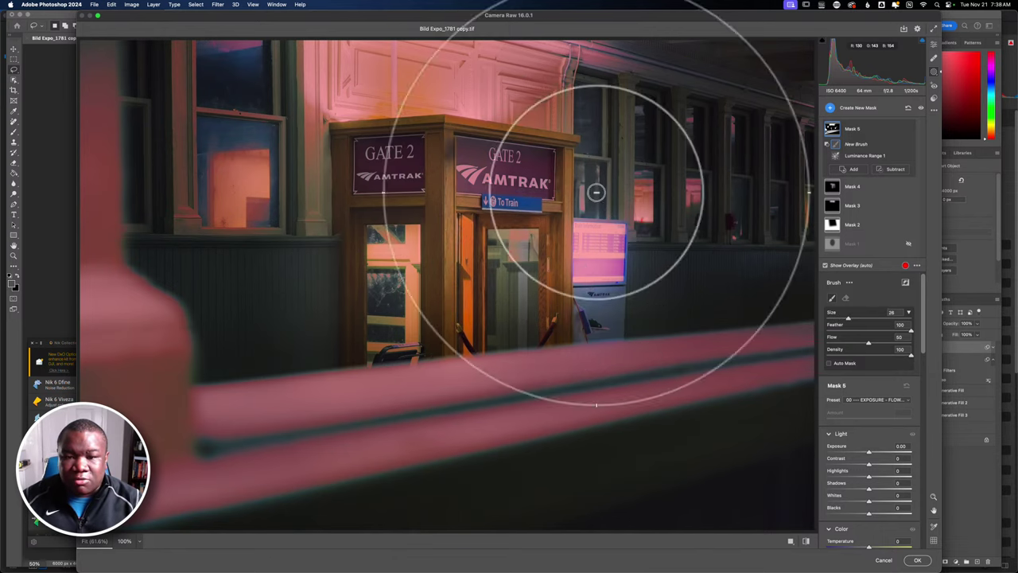
pyautogui.moveTo(561, 258)
pyautogui.mouseDown()
pyautogui.moveTo(602, 464)
pyautogui.moveTo(611, 291)
pyautogui.moveTo(573, 277)
pyautogui.mouseUp()
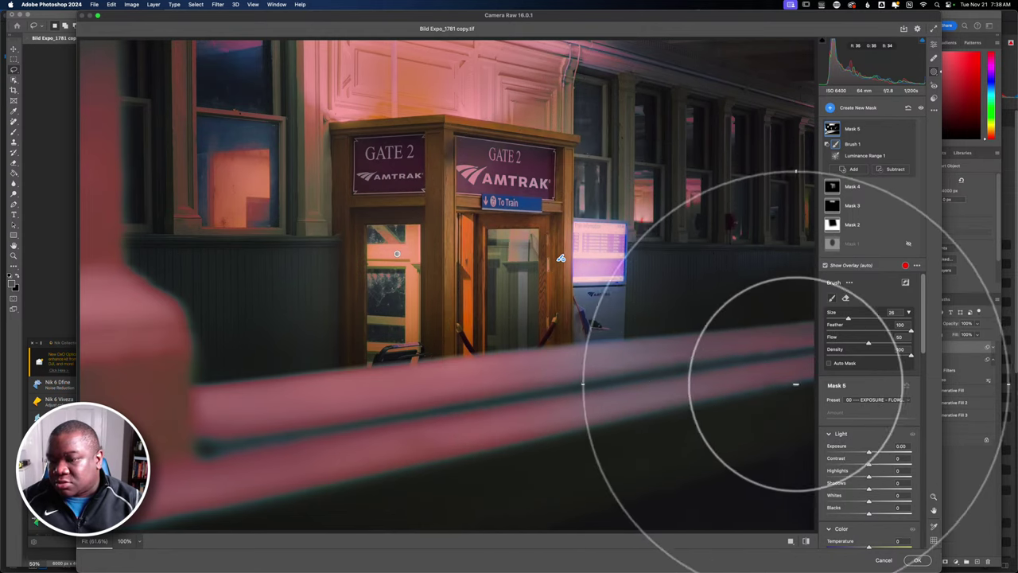
pyautogui.moveTo(869, 343); pyautogui.dragTo(939, 346)
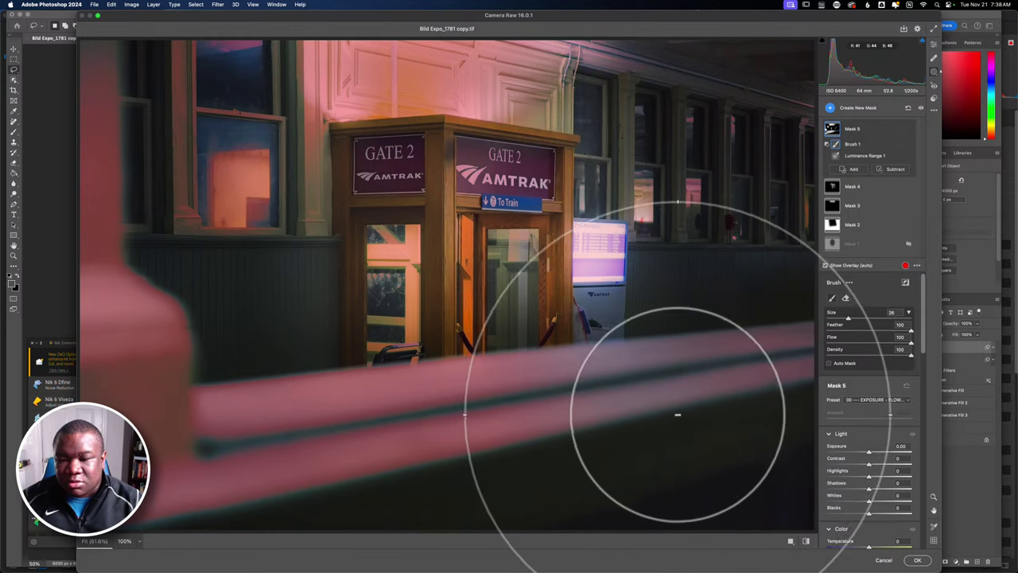
pyautogui.moveTo(741, 355); pyautogui.dragTo(766, 354)
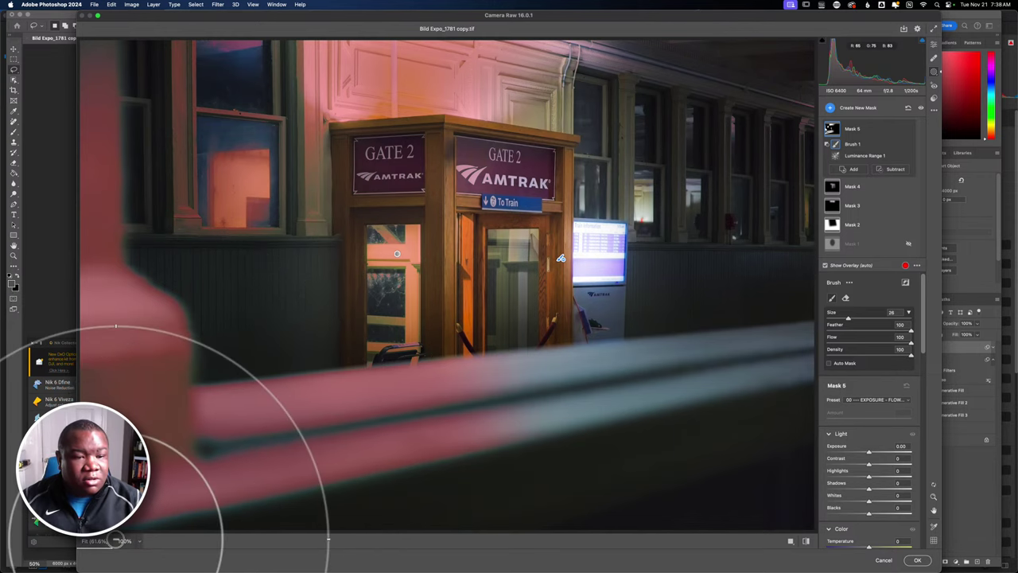
# Erase Mask 5 from the foreground railing, left pillar, upper-left window and wall above booth.
pyautogui.moveTo(117, 541)
pyautogui.mouseDown()
pyautogui.moveTo(352, 466)
pyautogui.moveTo(470, 448)
pyautogui.moveTo(74, 310)
pyautogui.mouseUp()
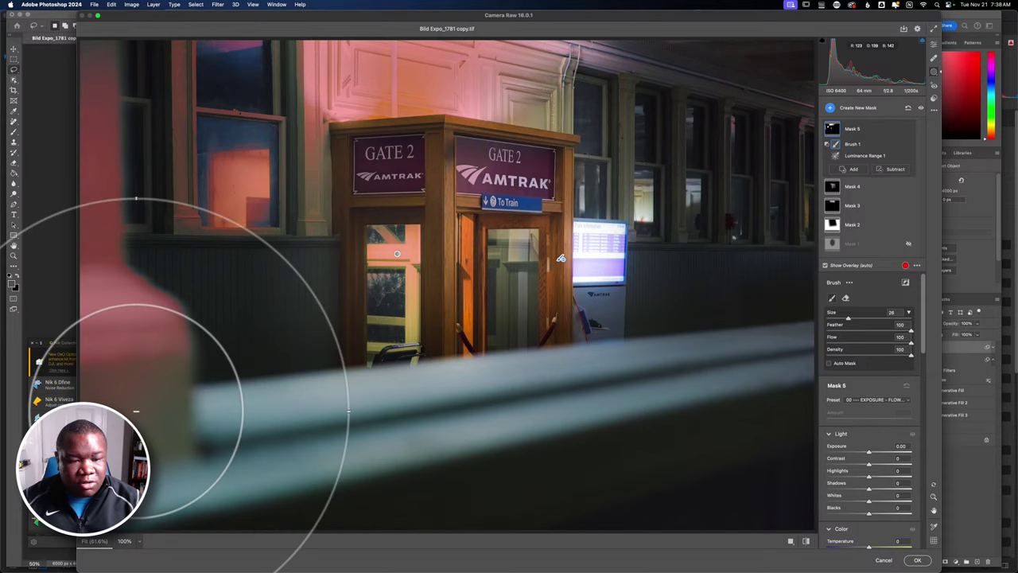
pyautogui.moveTo(136, 411)
pyautogui.mouseDown()
pyautogui.moveTo(116, 151)
pyautogui.moveTo(130, 348)
pyautogui.mouseUp()
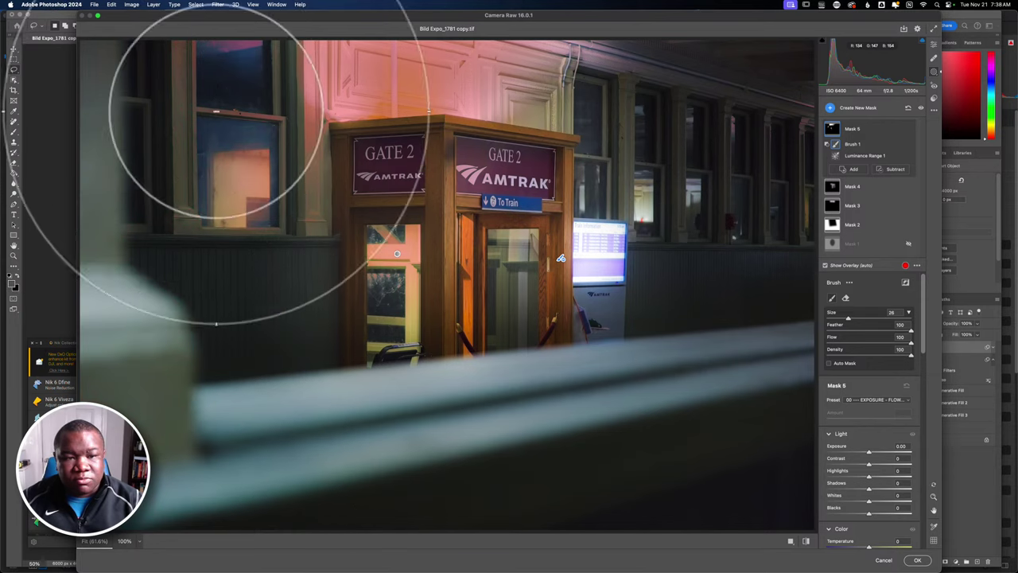
pyautogui.moveTo(216, 112); pyautogui.dragTo(225, 76)
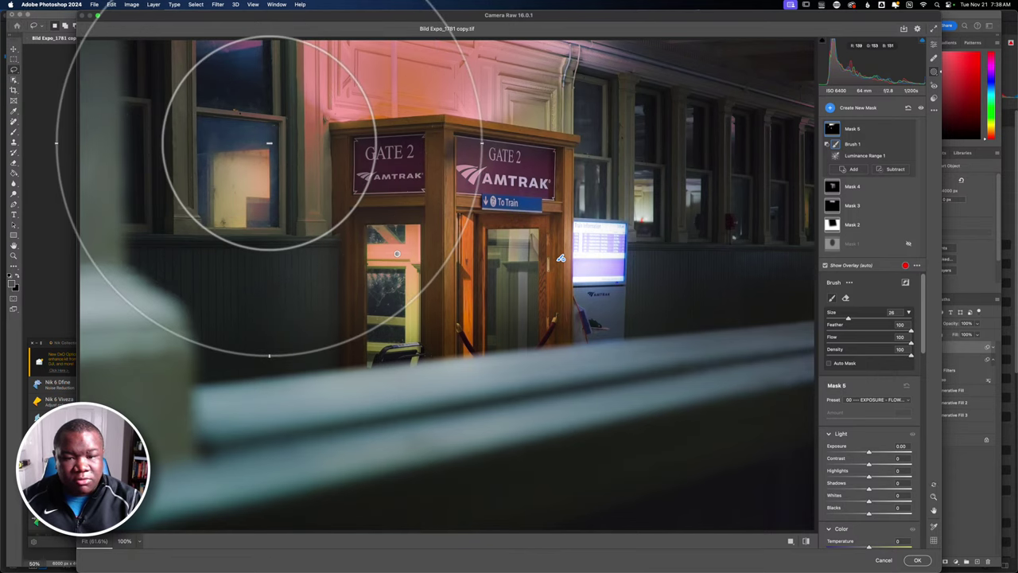
pyautogui.moveTo(269, 143)
pyautogui.mouseDown()
pyautogui.moveTo(246, 160)
pyautogui.moveTo(269, 114)
pyautogui.moveTo(262, 195)
pyautogui.moveTo(256, 182)
pyautogui.mouseUp()
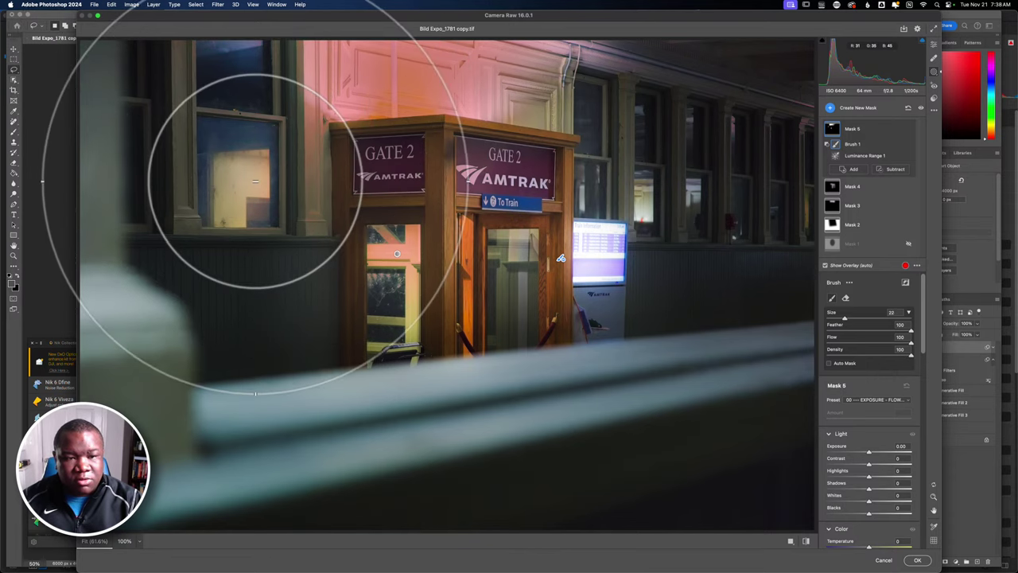
pyautogui.press('[')
pyautogui.press('[')
pyautogui.press('[')
pyautogui.press('[')
pyautogui.press('[')
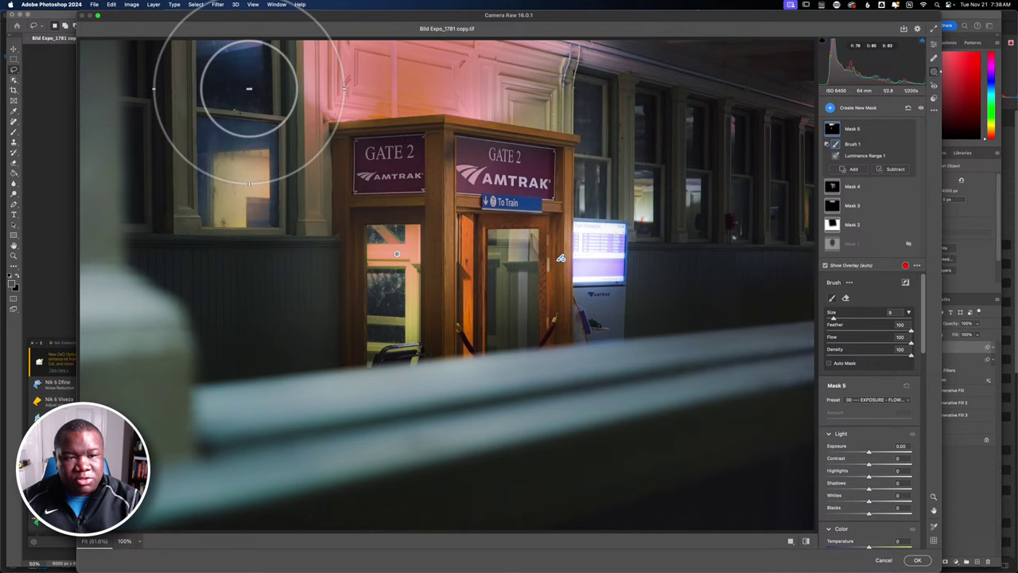
pyautogui.press('[')
pyautogui.press(']')
pyautogui.press(']')
pyautogui.press(']')
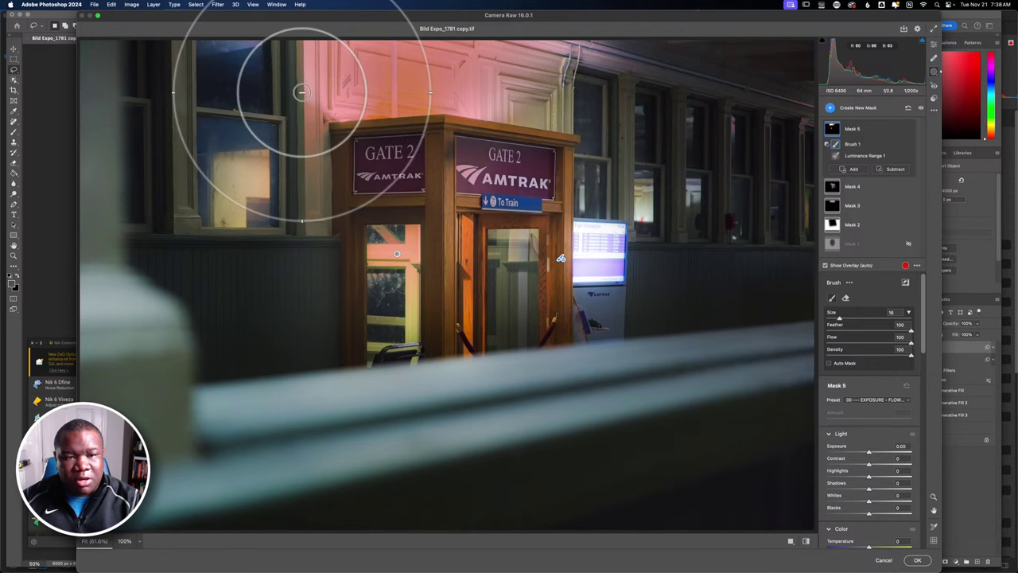
pyautogui.moveTo(296, 90)
pyautogui.mouseDown()
pyautogui.moveTo(478, 57)
pyautogui.moveTo(546, 78)
pyautogui.moveTo(602, 45)
pyautogui.moveTo(475, 70)
pyautogui.mouseUp()
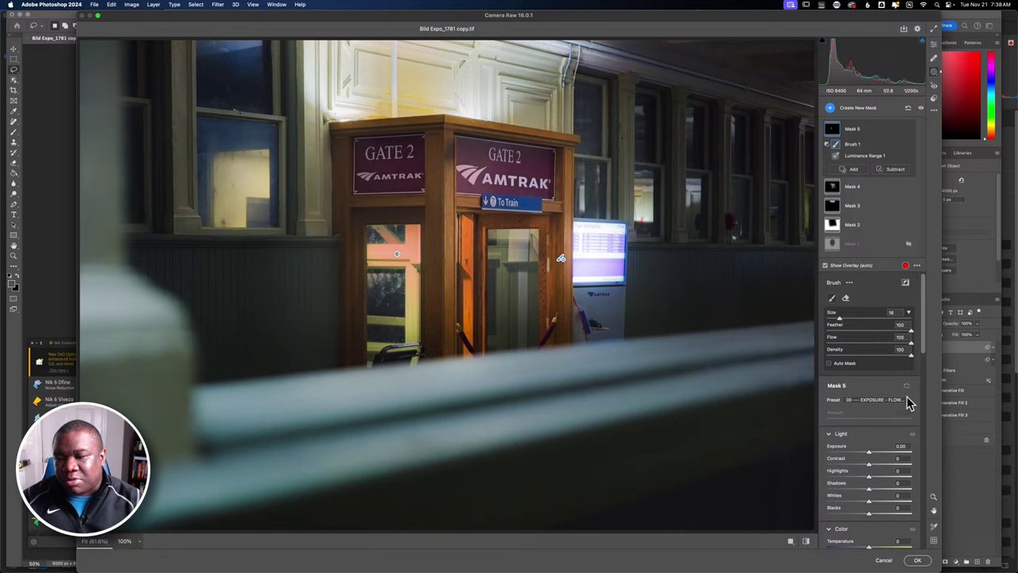
# Give Mask 5 Exposure -1.20 and Highlights -25, widen its luminance range, then compare.
pyautogui.moveTo(868, 450)
pyautogui.mouseDown()
pyautogui.moveTo(856, 454)
pyautogui.moveTo(863, 486)
pyautogui.moveTo(850, 458)
pyautogui.mouseUp()
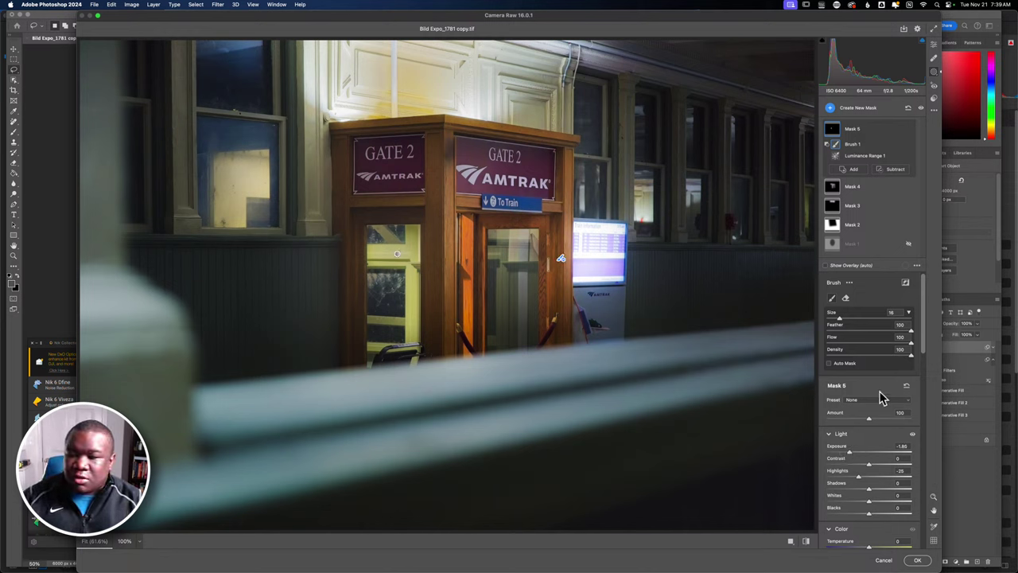
pyautogui.click(851, 163)
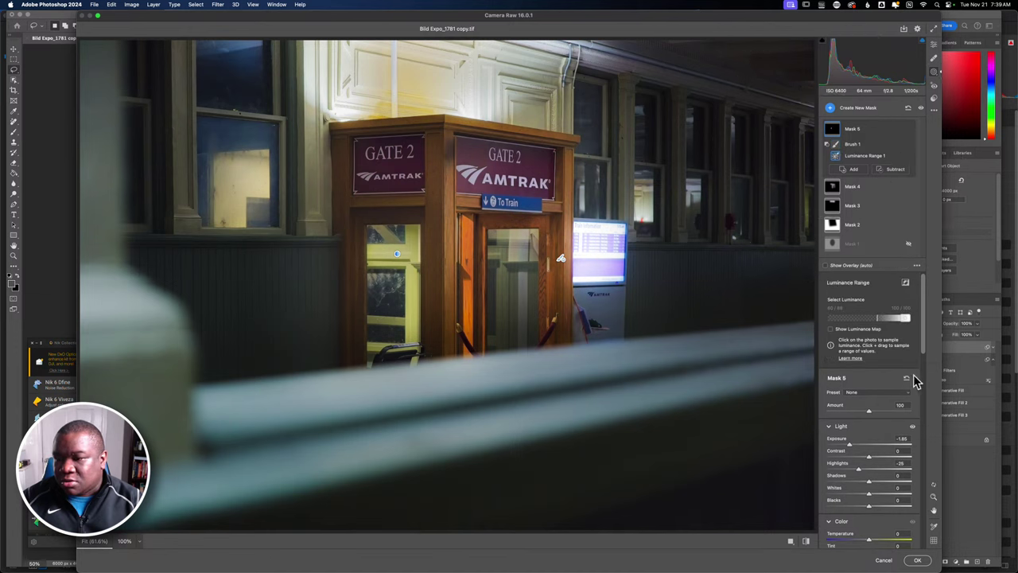
pyautogui.moveTo(878, 326); pyautogui.dragTo(902, 323)
pyautogui.moveTo(852, 446); pyautogui.dragTo(862, 448)
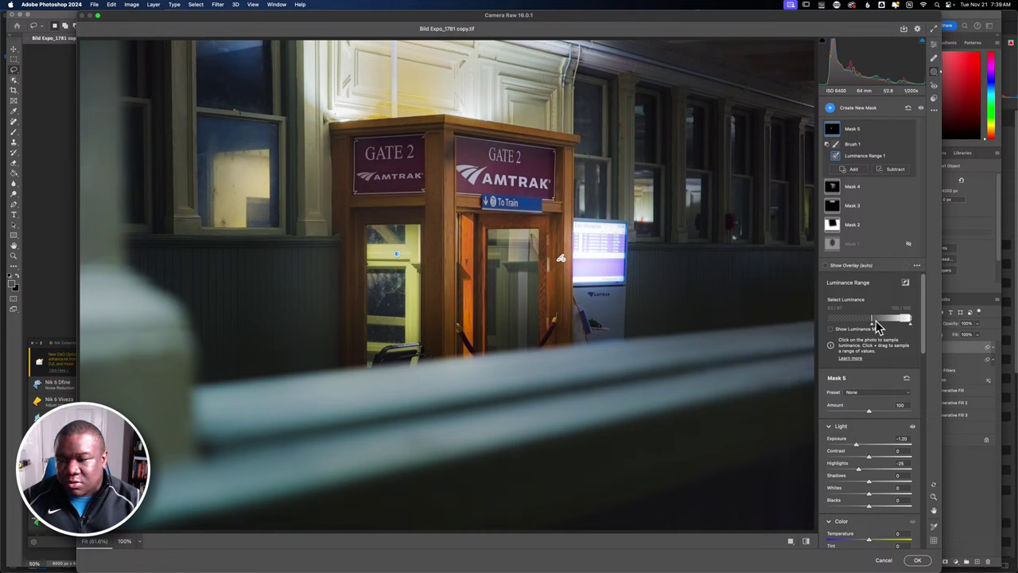
pyautogui.moveTo(872, 327); pyautogui.dragTo(861, 326)
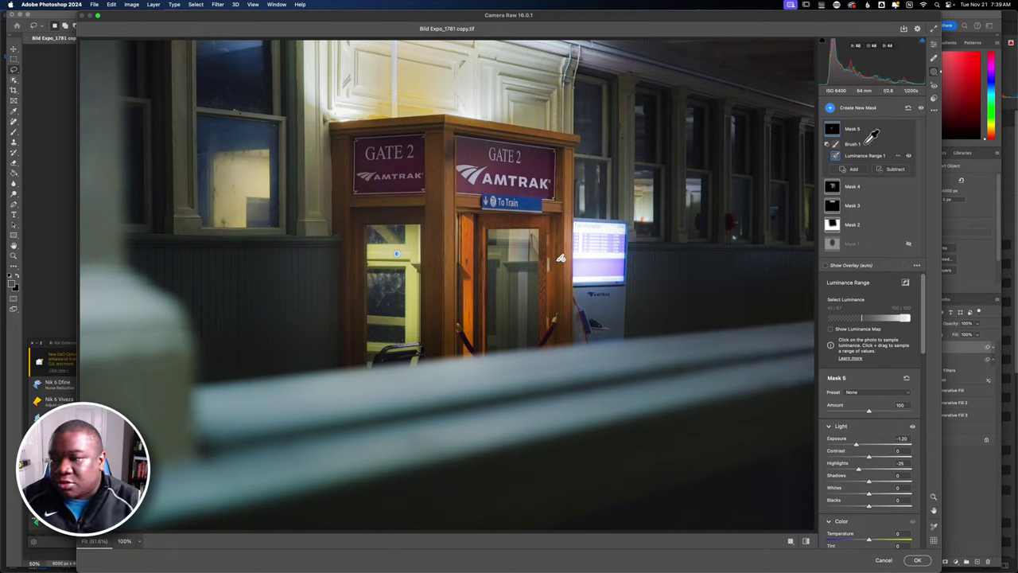
pyautogui.click(909, 129)
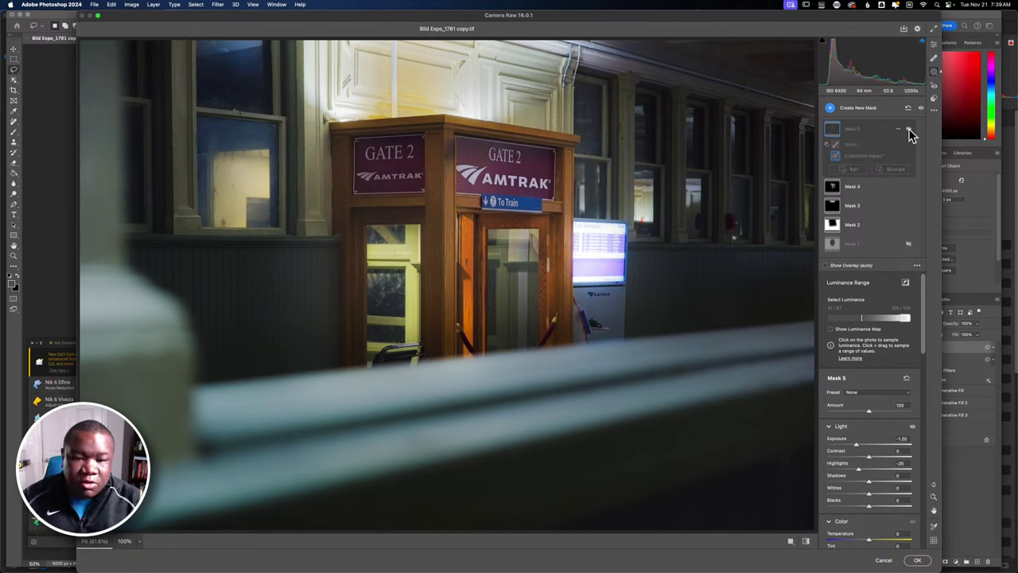
pyautogui.click(910, 131)
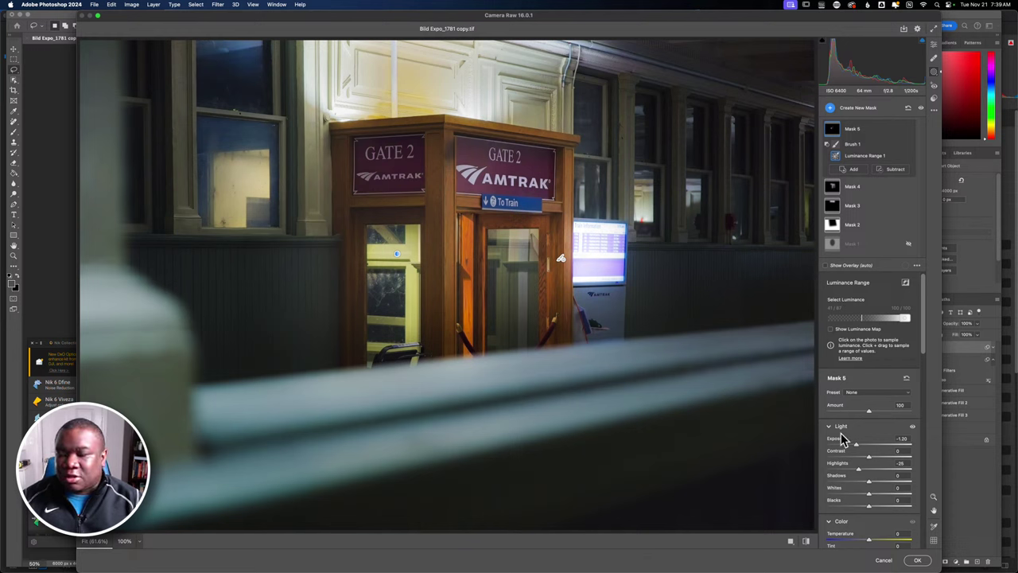
# Apply the Camera Raw edits as a smart filter and return to Photoshop.
pyautogui.click(919, 561)
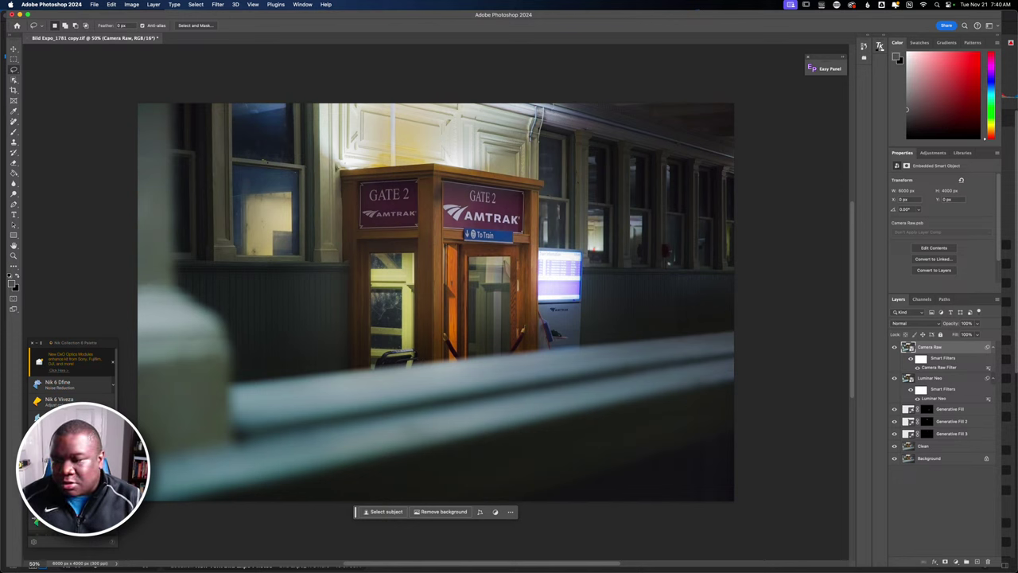
# Name the new stamped top layer Filmpack and reach the Filter > DxO Labs submenu.
pyautogui.doubleClick(948, 352)
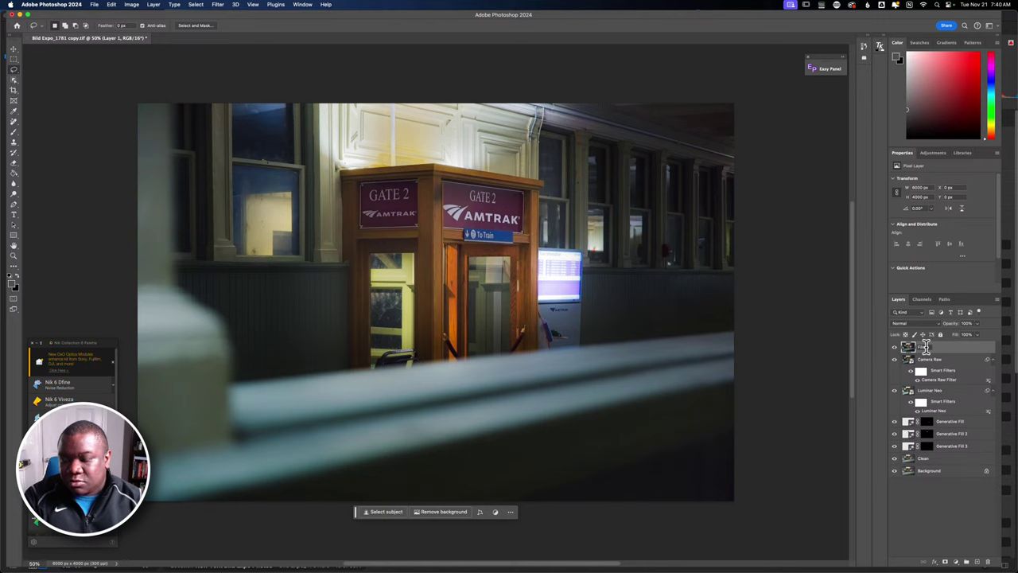
pyautogui.press('Return')
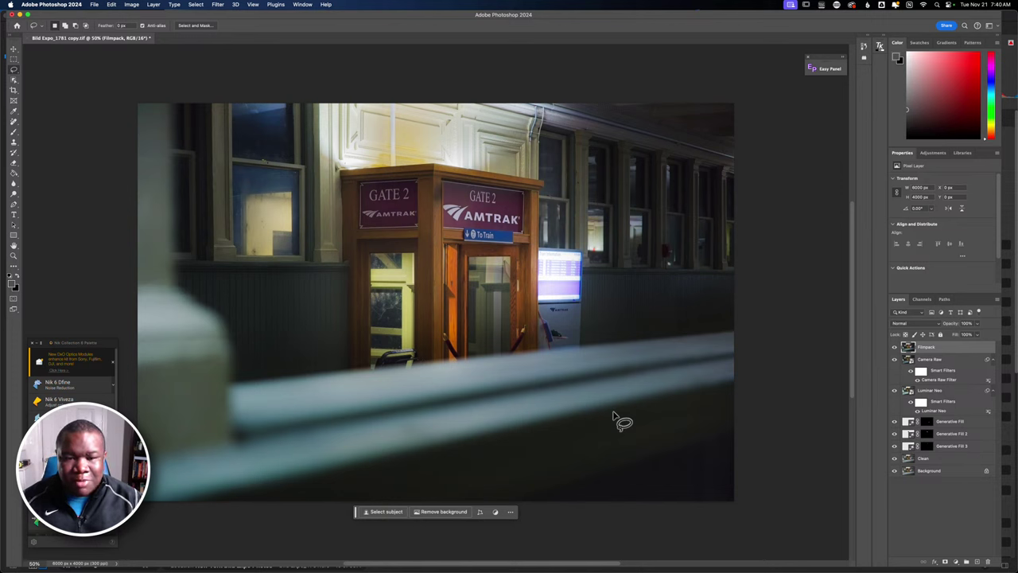
pyautogui.click(218, 5)
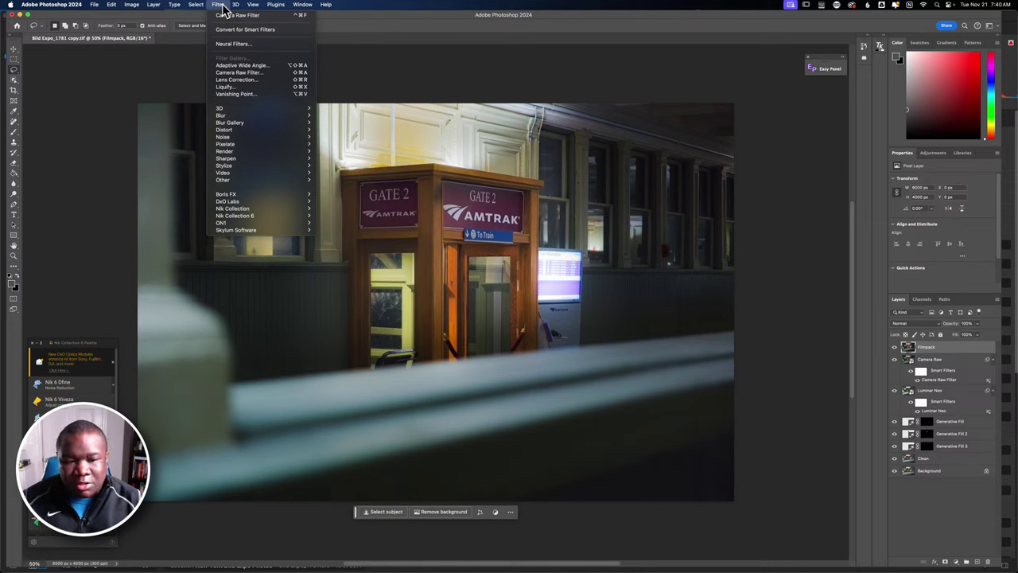
pyautogui.moveTo(245, 220)
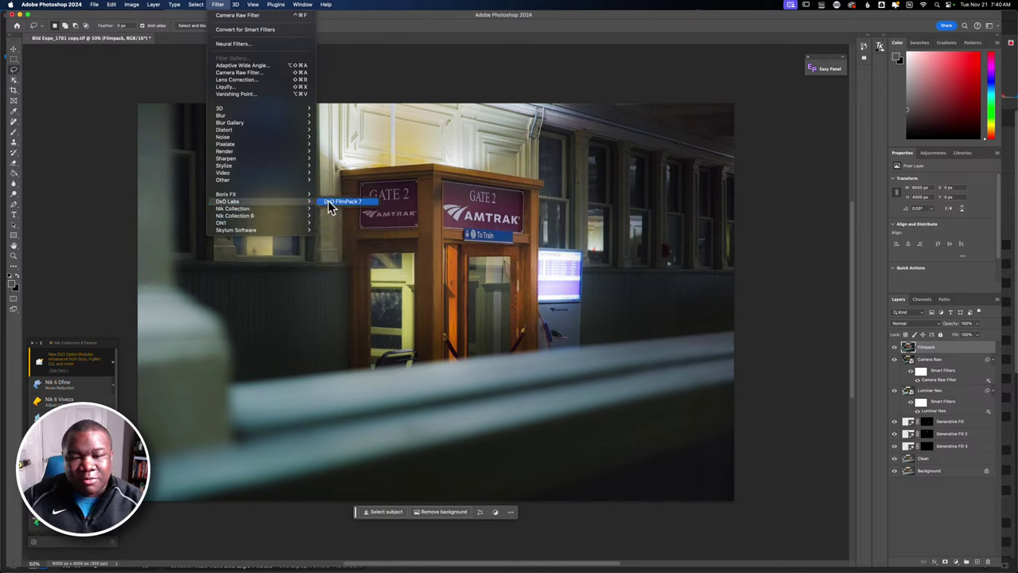
# Launch DxO FilmPack 7 on the Filmpack layer and dismiss its update notice with Remind me later.
pyautogui.click(343, 205)
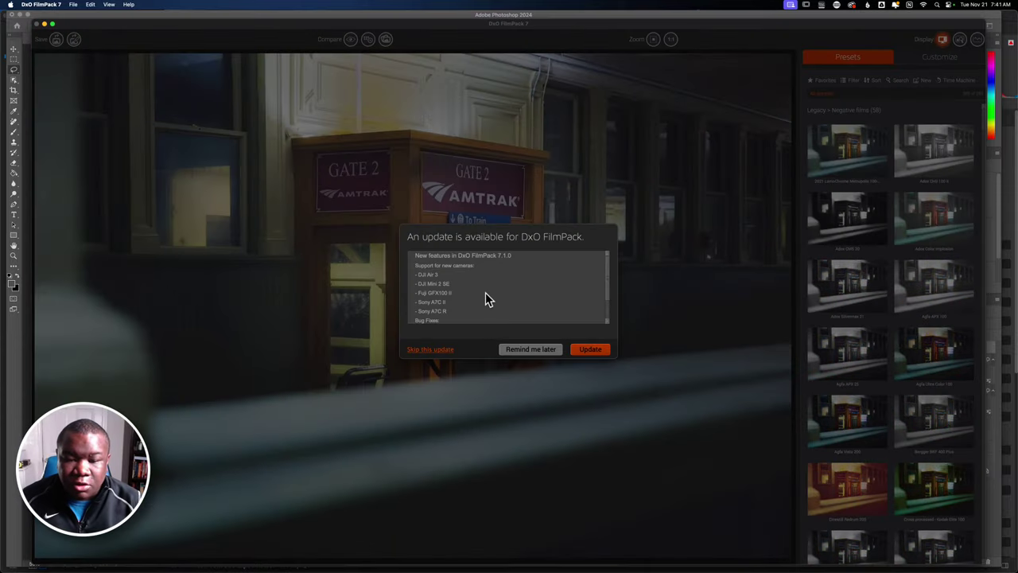
pyautogui.click(529, 349)
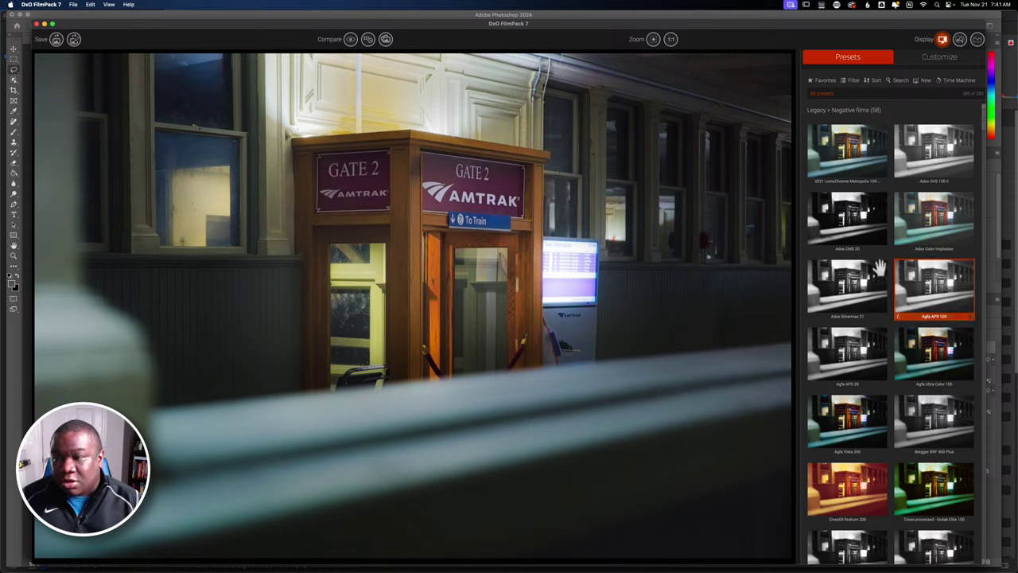
# Preview the Adox CMS 20 film look, then apply Agfa Ultra Color 100 to the photo.
pyautogui.click(859, 232)
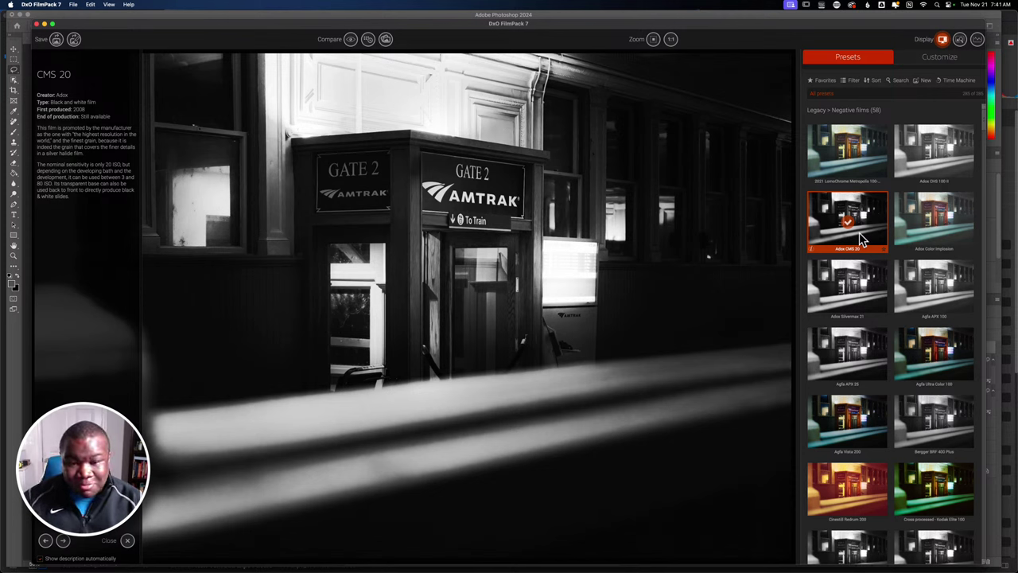
pyautogui.click(933, 366)
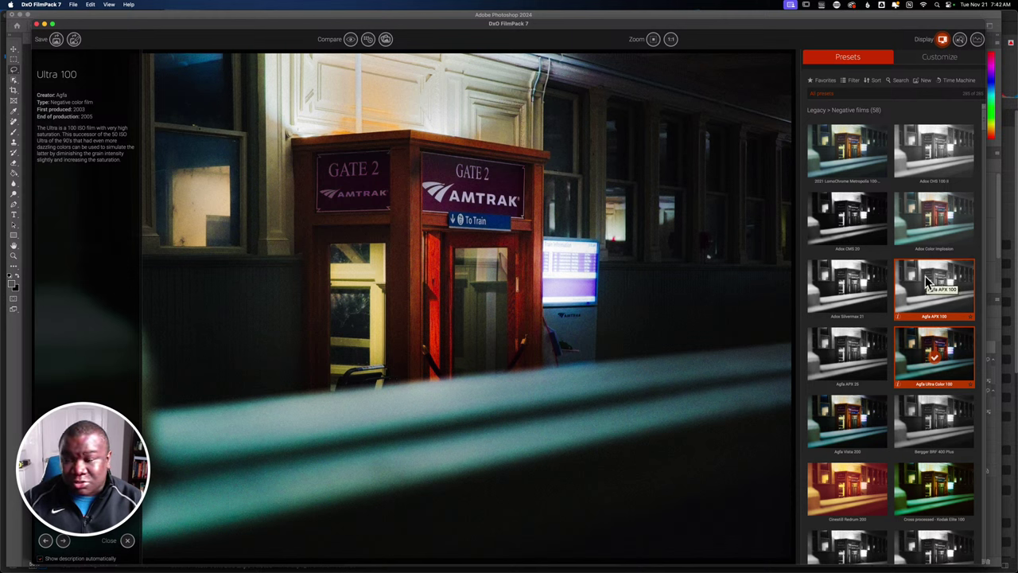
pyautogui.scroll(-2, 931, 278)
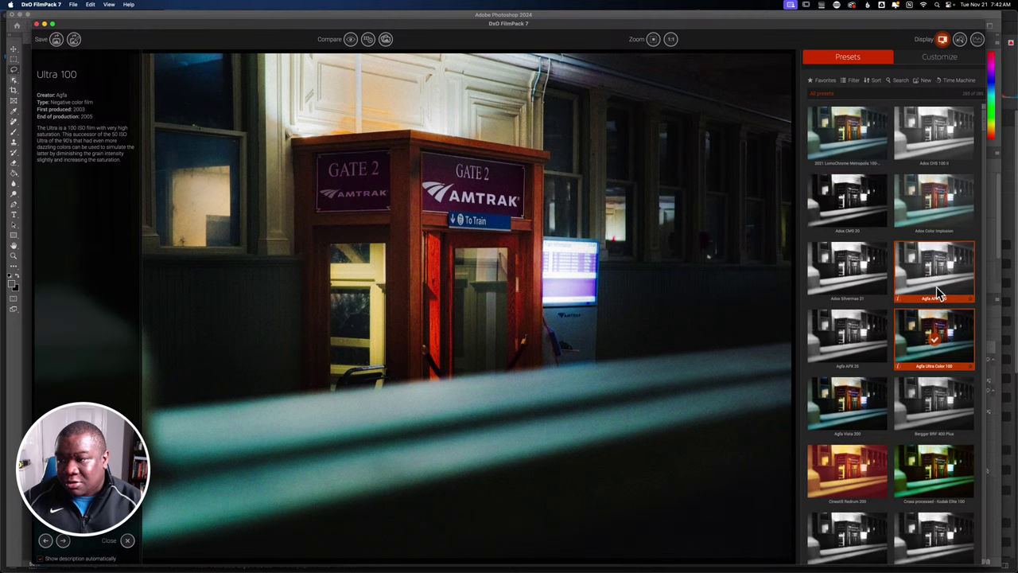
pyautogui.scroll(-10, 937, 290)
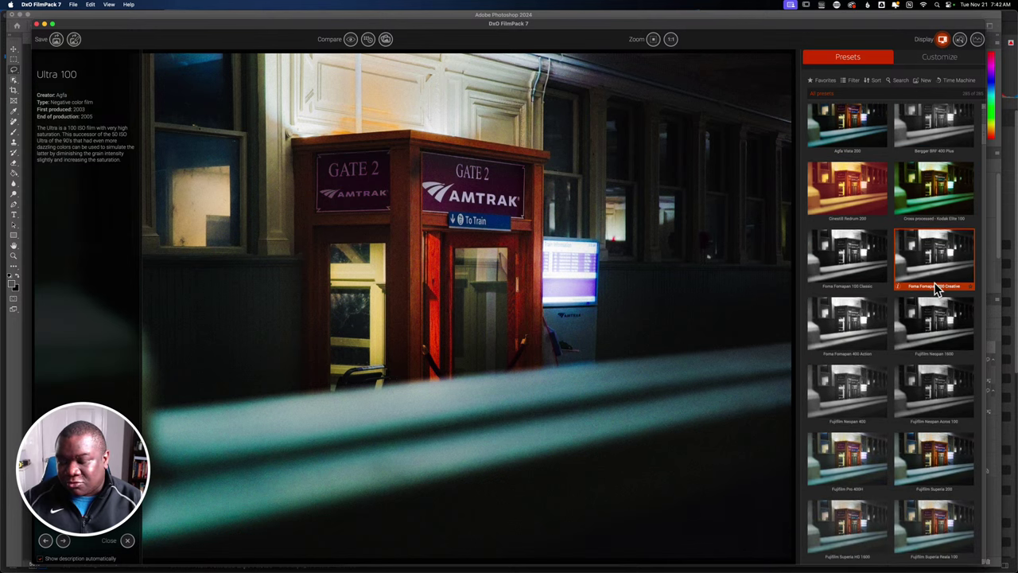
pyautogui.scroll(-4, 937, 290)
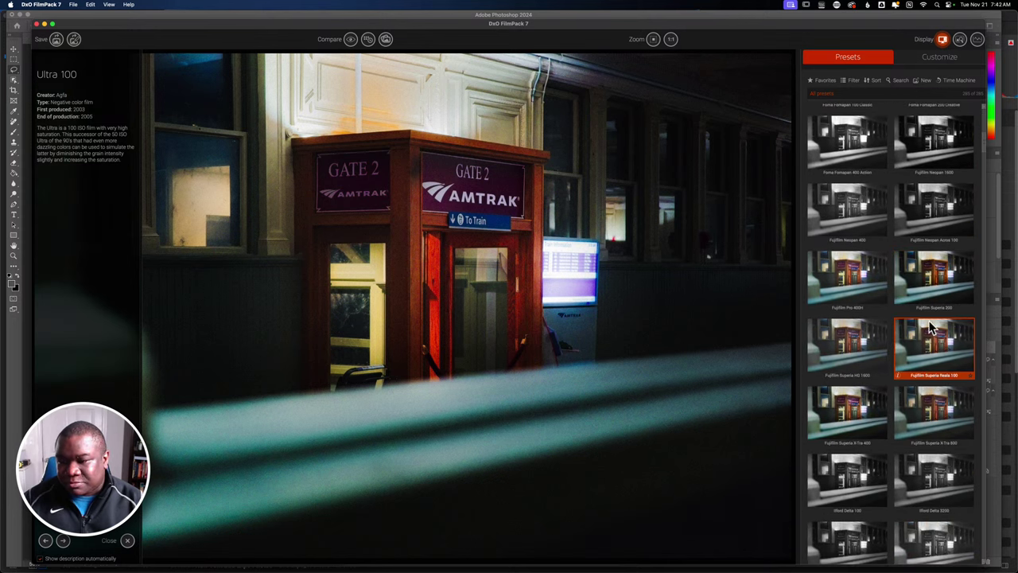
# Compare Fujifilm Superia 200, Pro 400H, HG 1600, Reala 100 and X-Tra 800, ending on Superia X-Tra 400.
pyautogui.click(926, 283)
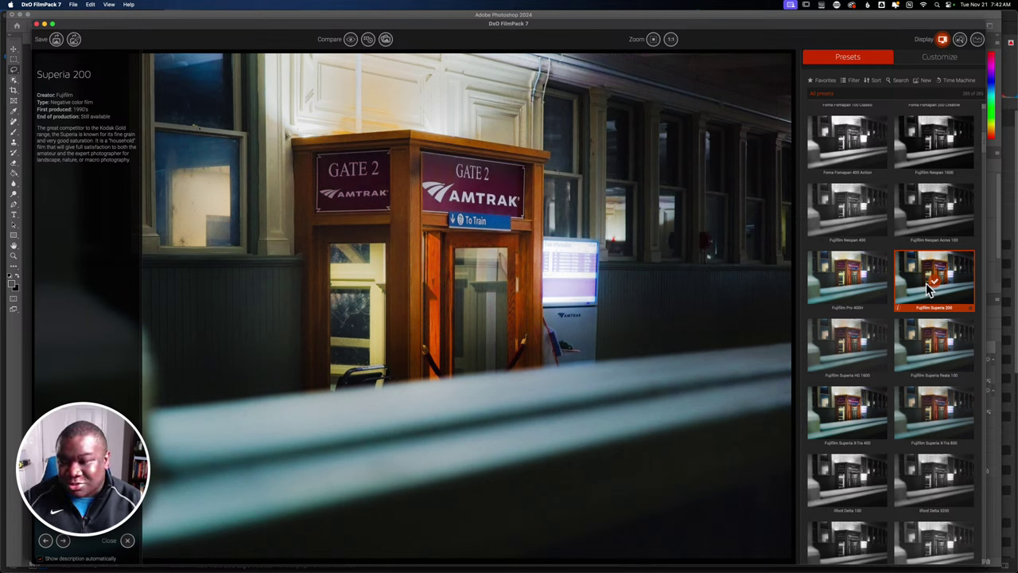
pyautogui.click(861, 292)
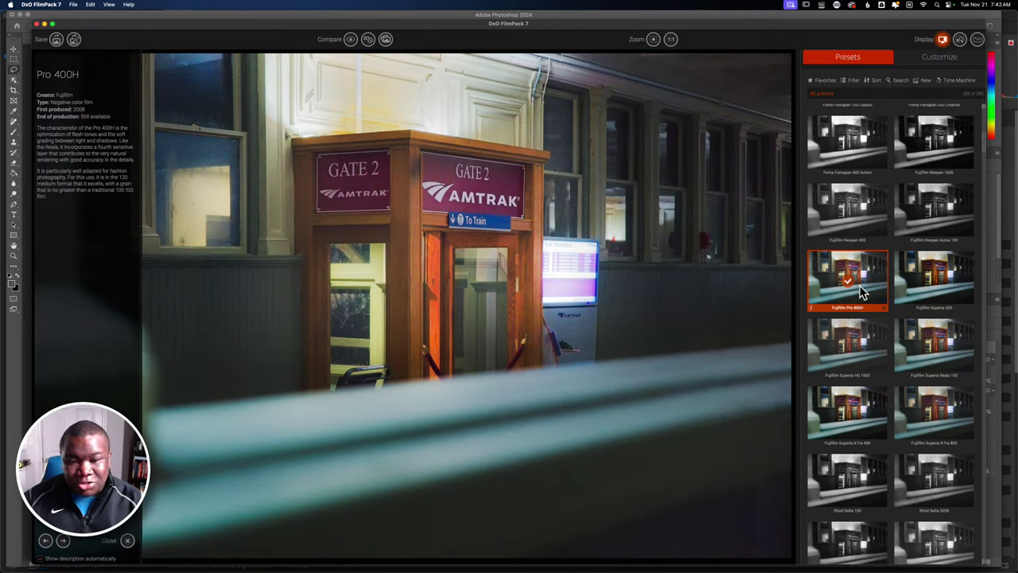
pyautogui.click(863, 344)
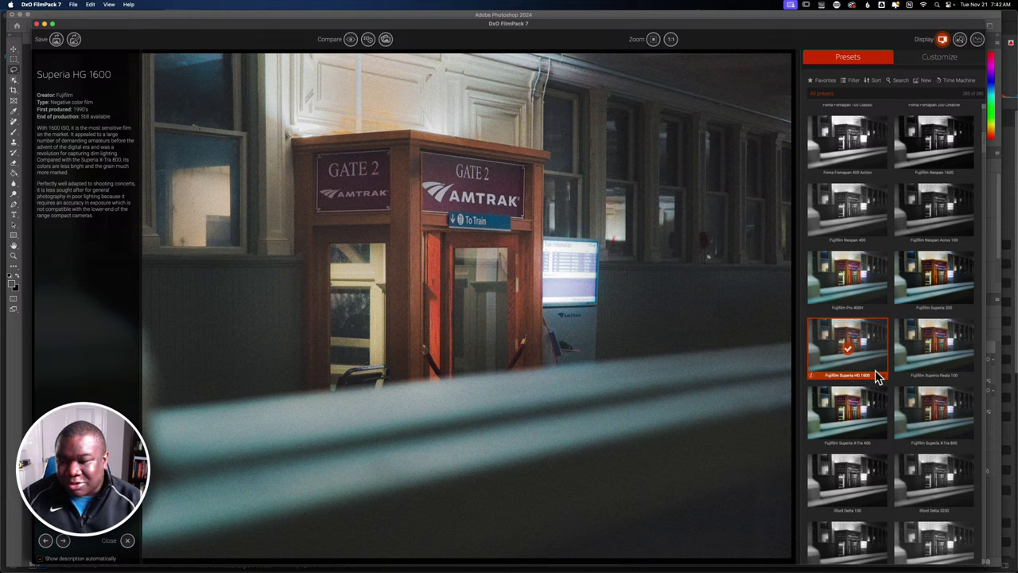
pyautogui.click(915, 355)
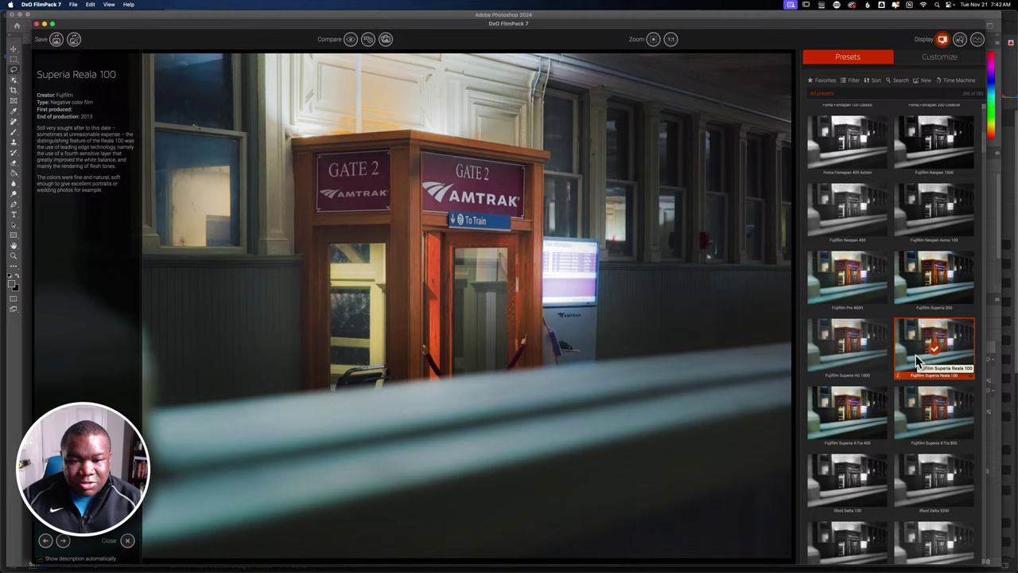
pyautogui.click(924, 420)
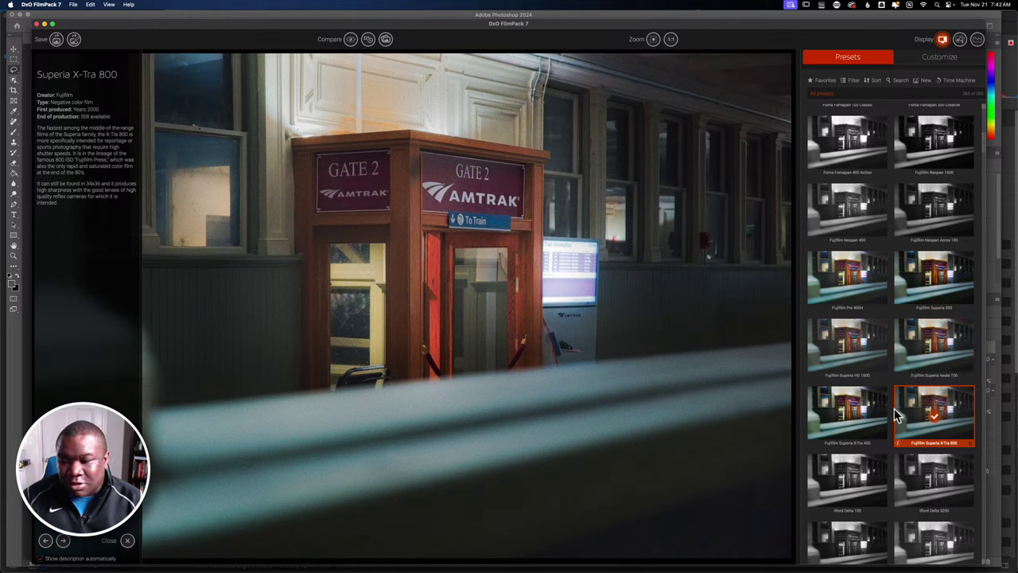
pyautogui.click(858, 426)
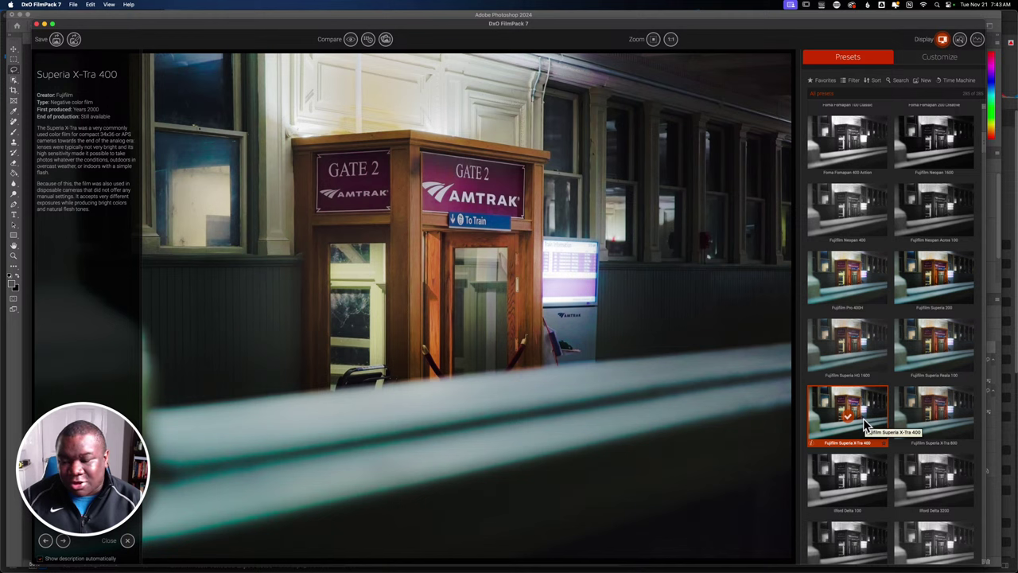
pyautogui.scroll(-3, 866, 425)
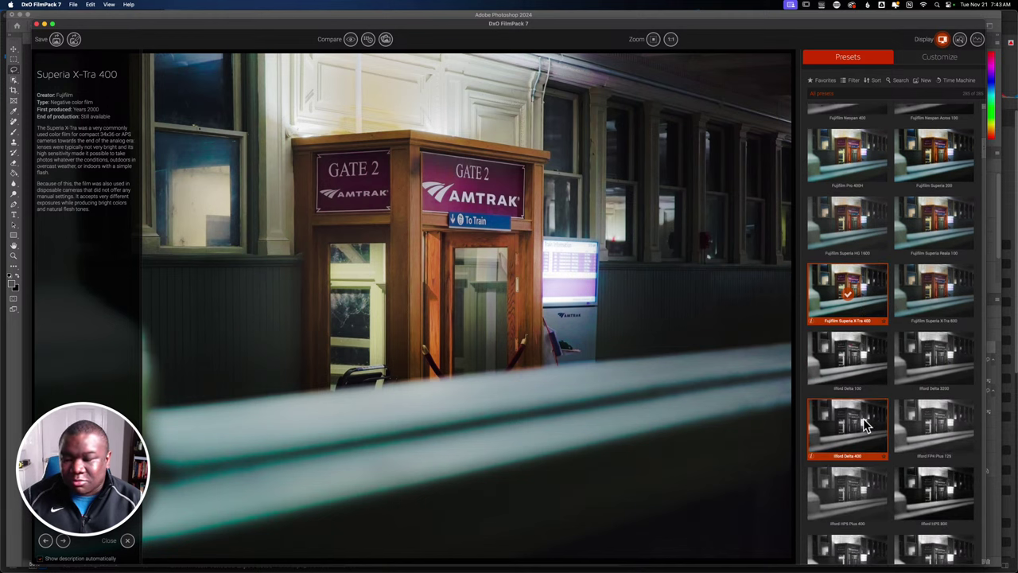
pyautogui.scroll(-8, 865, 426)
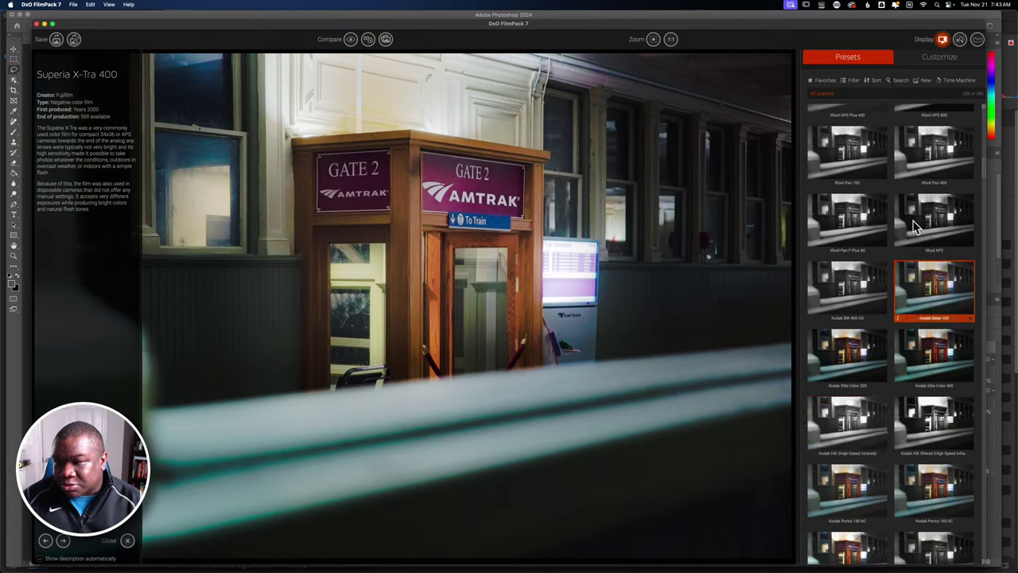
# Compare Kodak Elite Color 400 and 200, Portra 160 VC and 160 NC, ending on Portra 400.
pyautogui.click(923, 362)
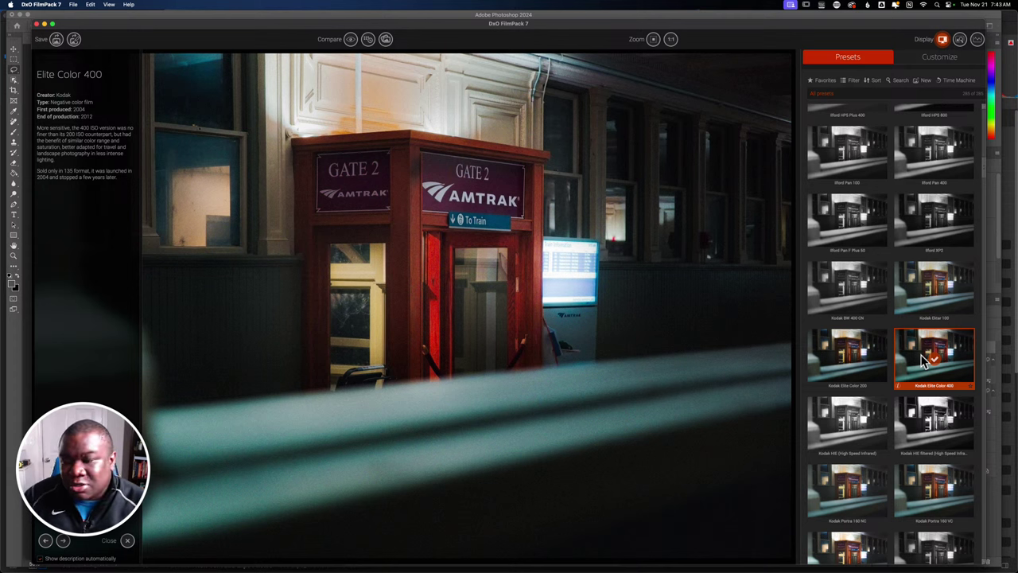
pyautogui.click(850, 364)
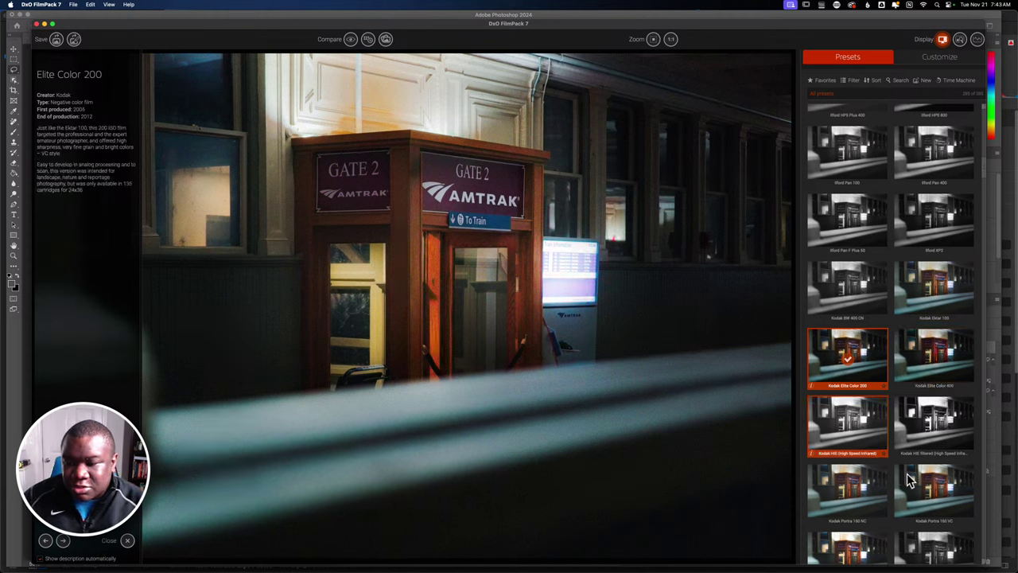
pyautogui.click(935, 494)
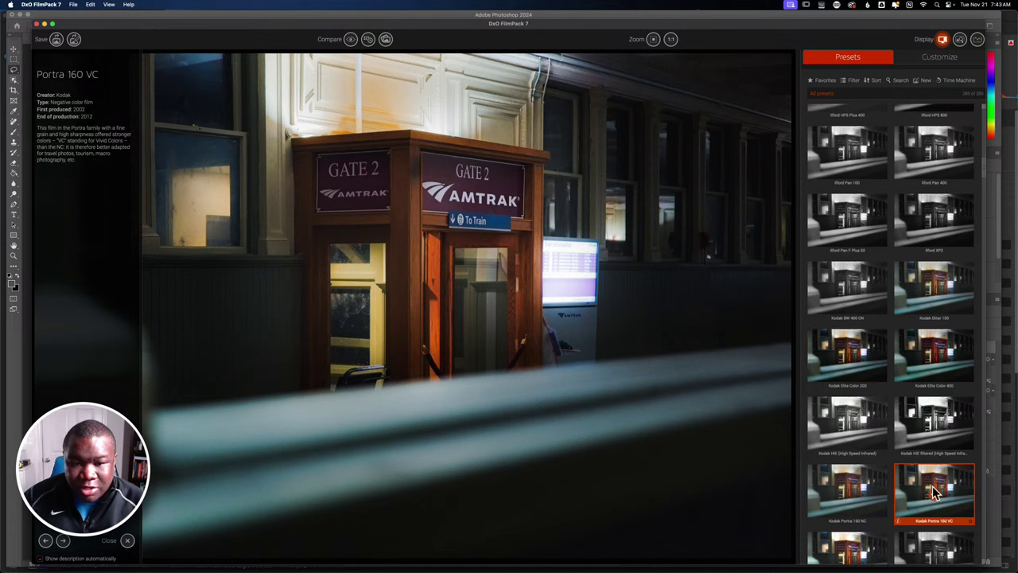
pyautogui.scroll(-2, 935, 494)
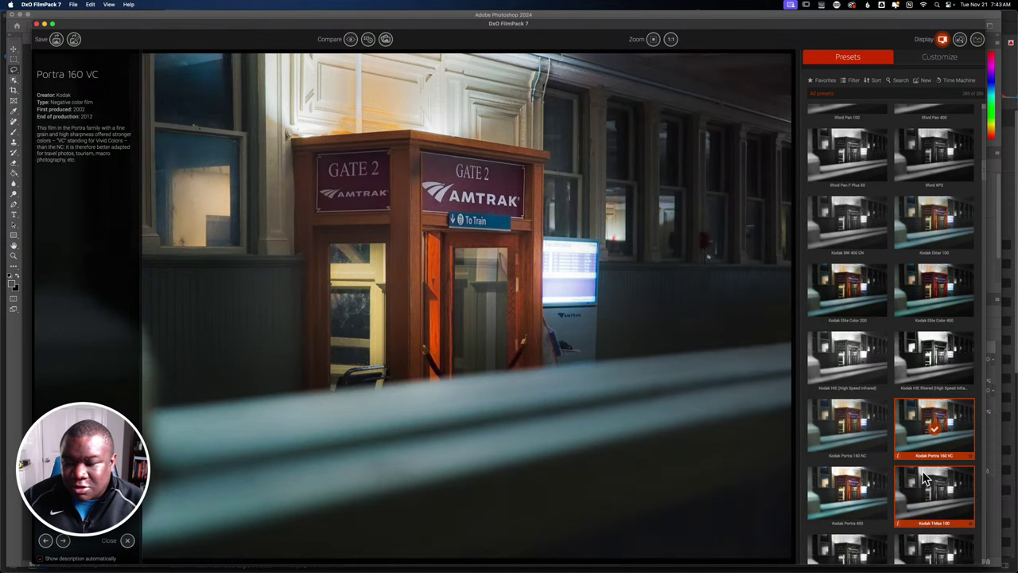
pyautogui.click(859, 437)
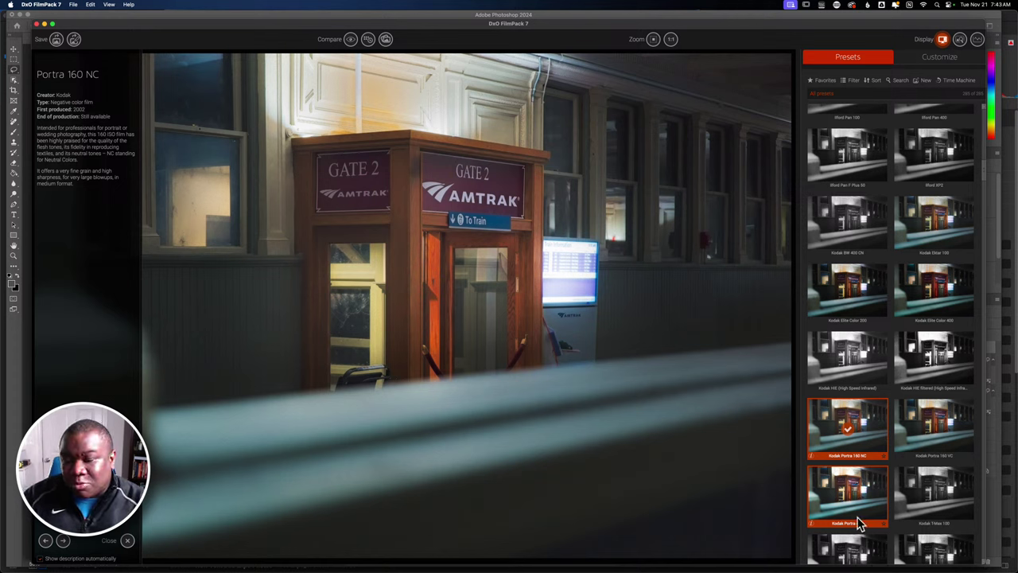
pyautogui.click(848, 497)
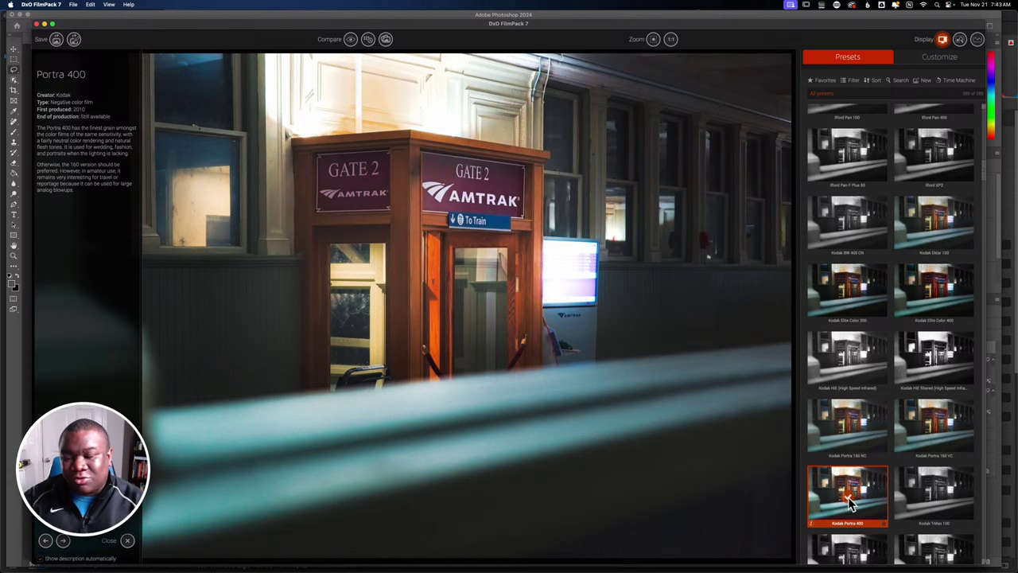
pyautogui.scroll(5, 953, 421)
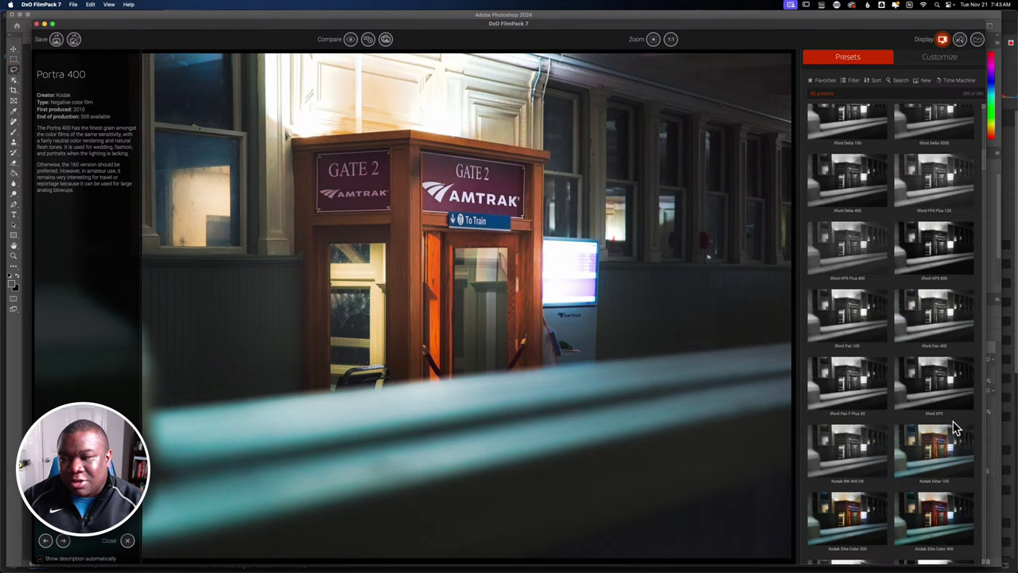
pyautogui.scroll(8, 953, 421)
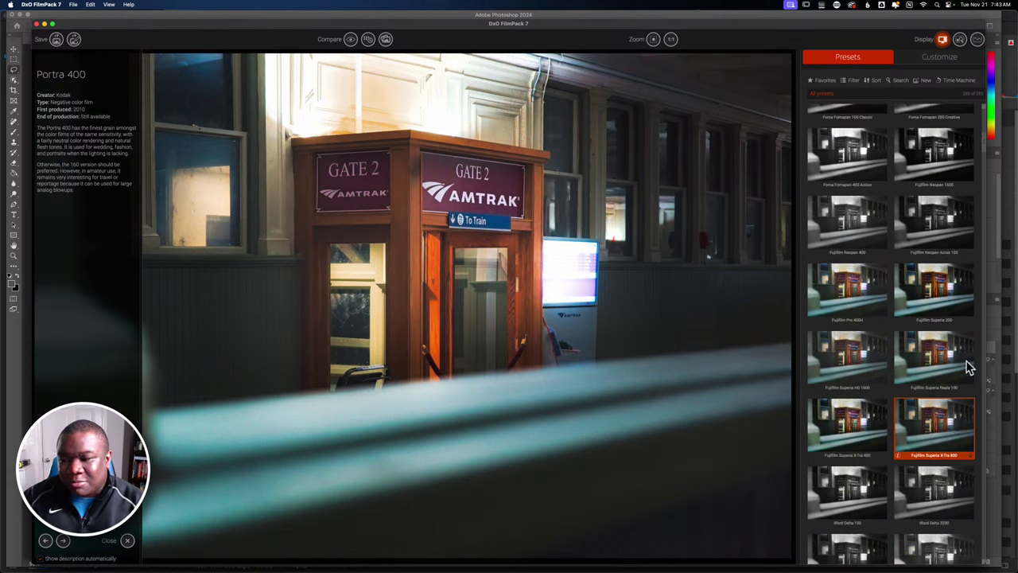
# Reapply Fujifilm Superia 200, close the film description, and save the result back to Photoshop.
pyautogui.click(938, 282)
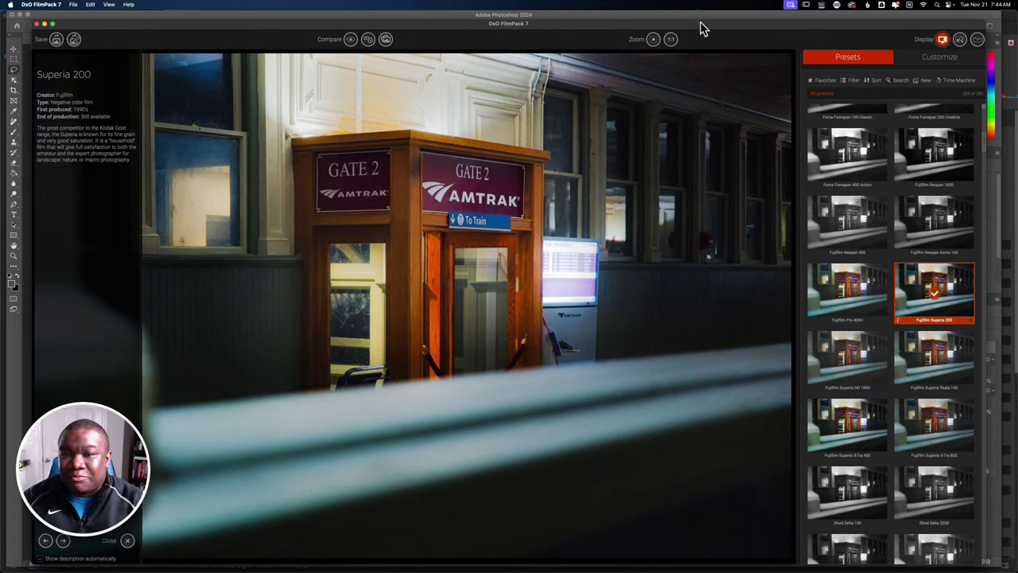
pyautogui.moveTo(698, 27); pyautogui.dragTo(699, 18)
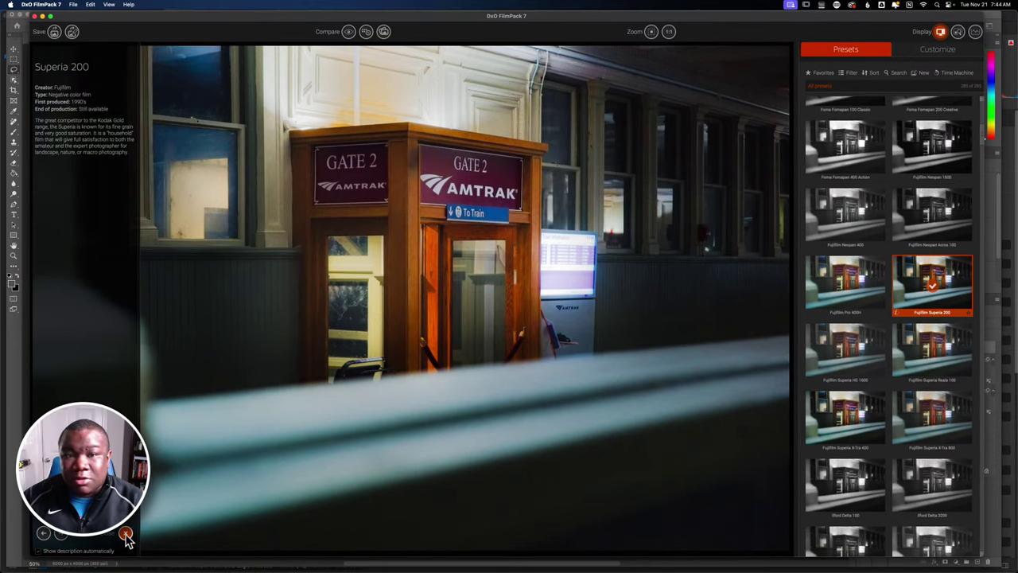
pyautogui.click(128, 536)
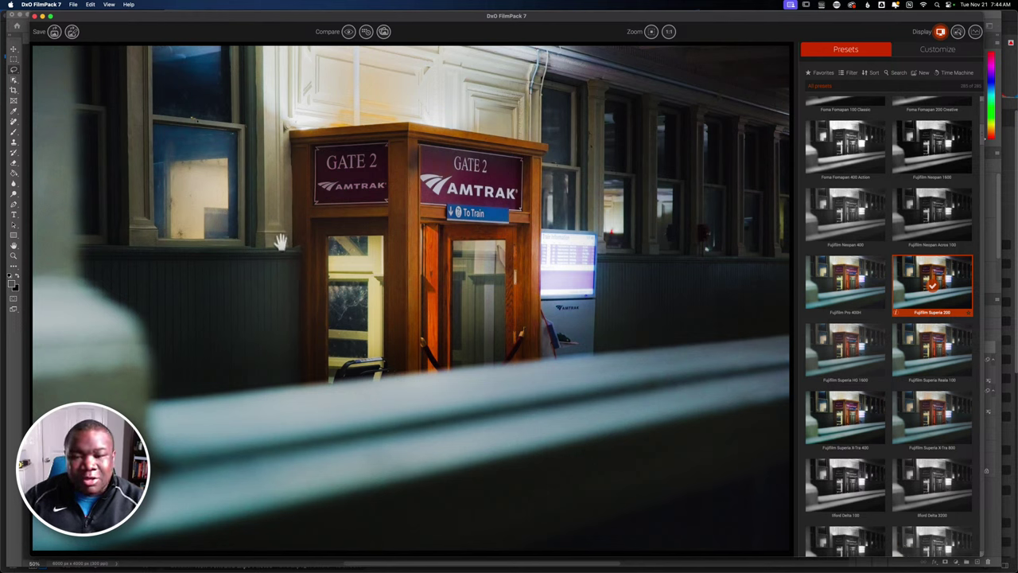
pyautogui.click(54, 31)
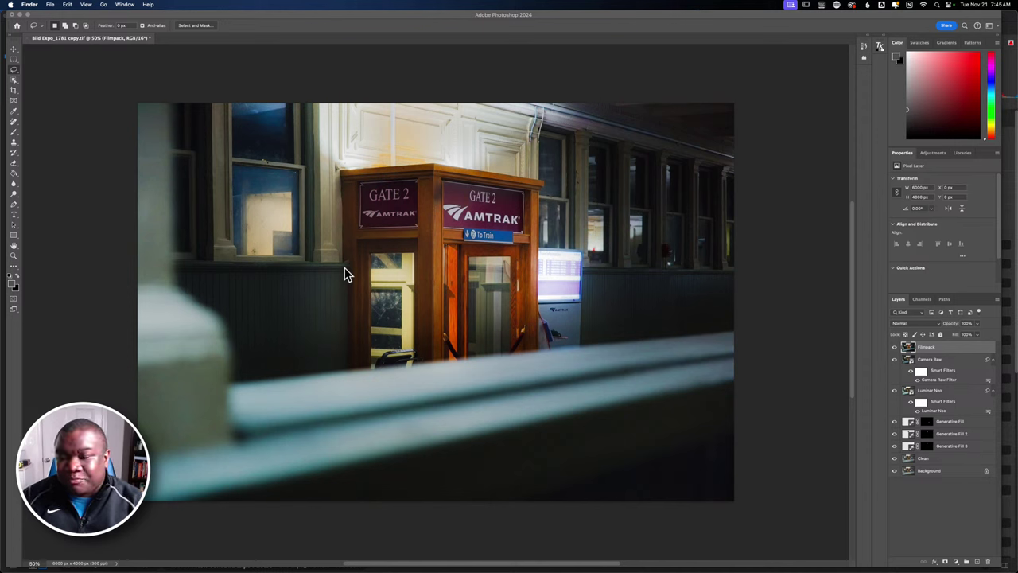
# Toggle the Filmpack layer off and back on to compare the film look with the original.
pyautogui.click(896, 351)
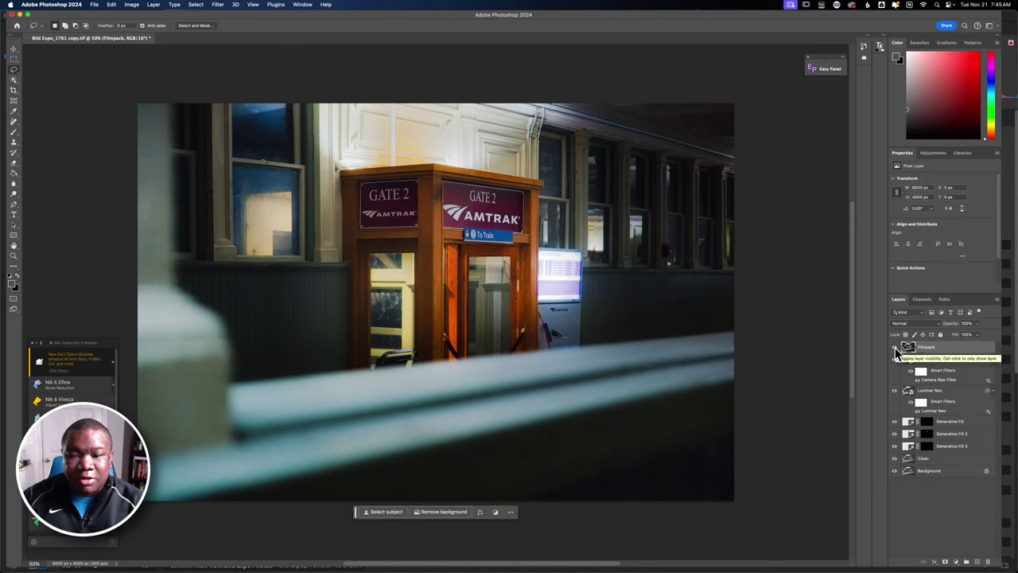
pyautogui.click(896, 350)
pyautogui.click(896, 351)
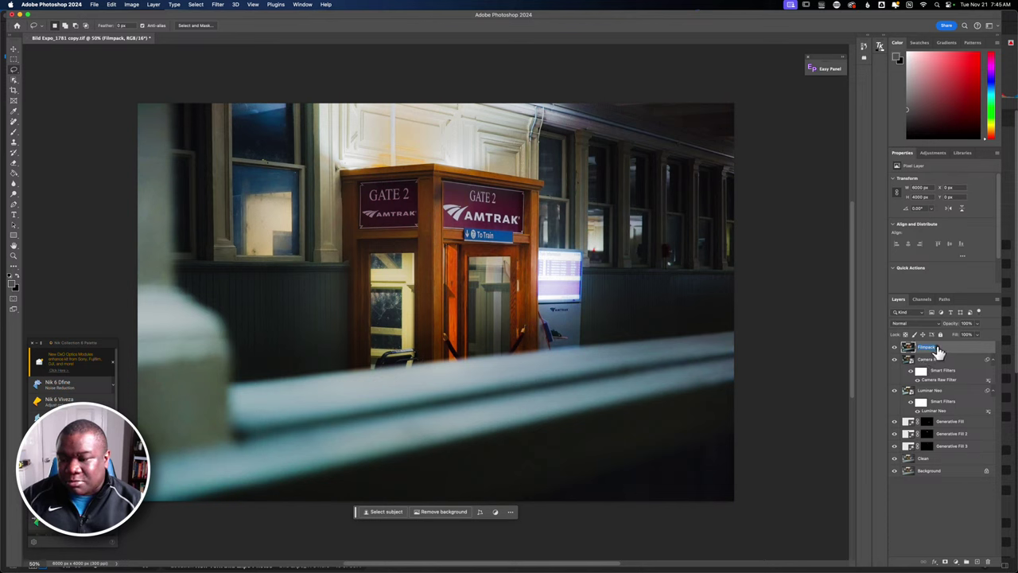
# Rename the Filmpack layer to Filmpack Color and hide it.
pyautogui.doubleClick(938, 348)
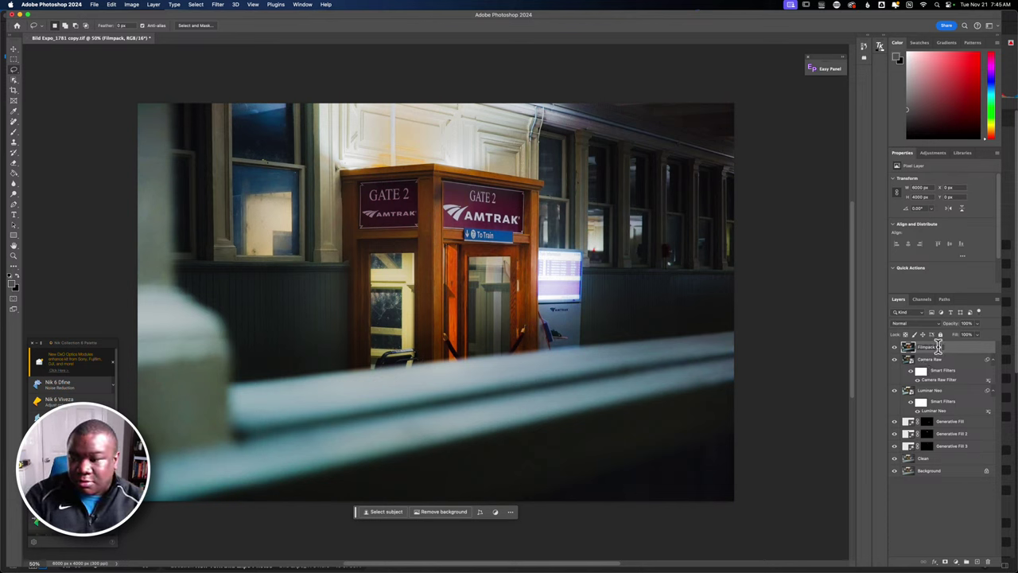
pyautogui.write('Color')
pyautogui.press('Return')
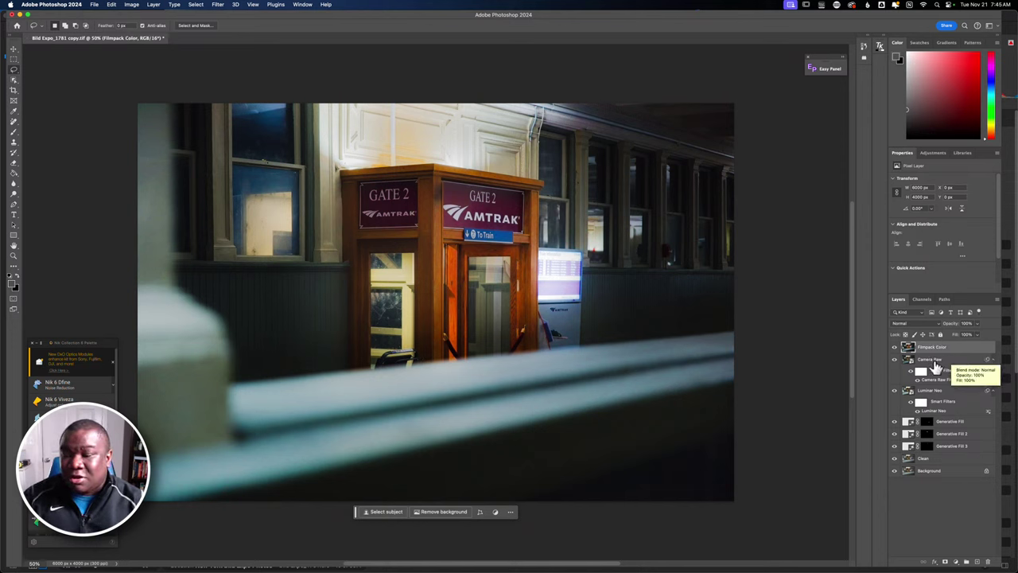
pyautogui.click(894, 348)
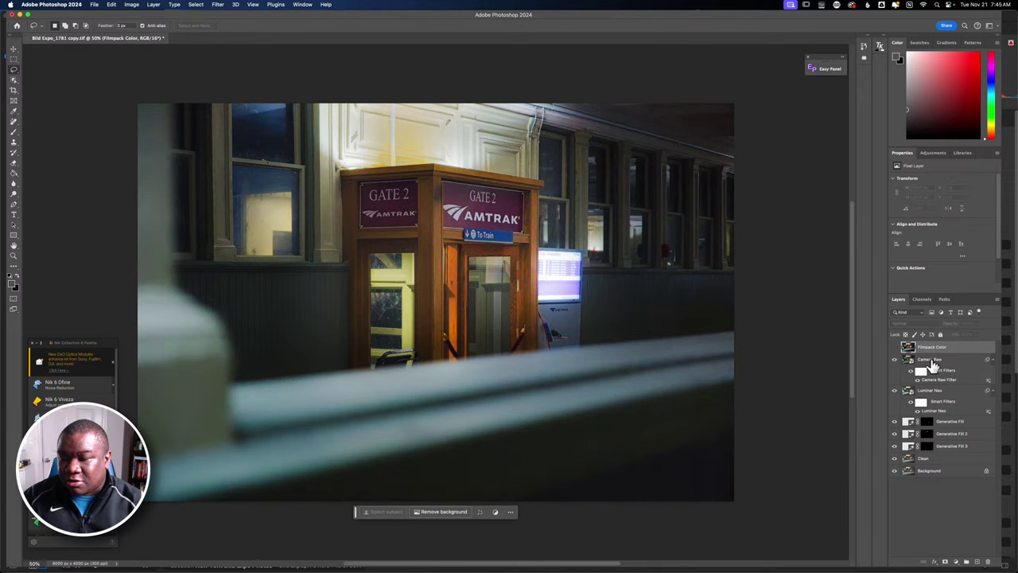
# With Camera Raw selected, stamp the visible layers into a new layer named Filmpack B&W.
pyautogui.click(931, 362)
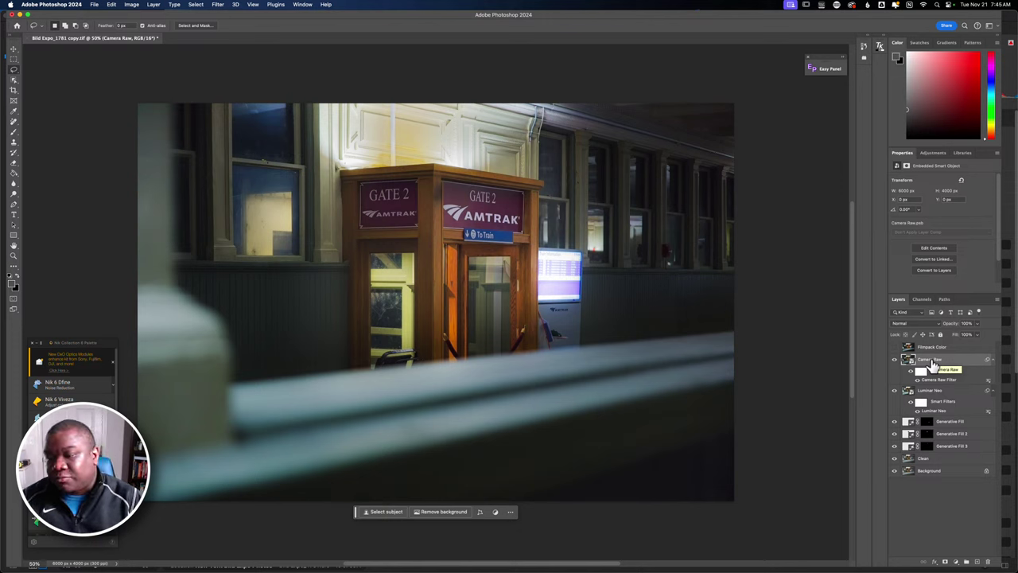
pyautogui.press('super+alt+shift+e')
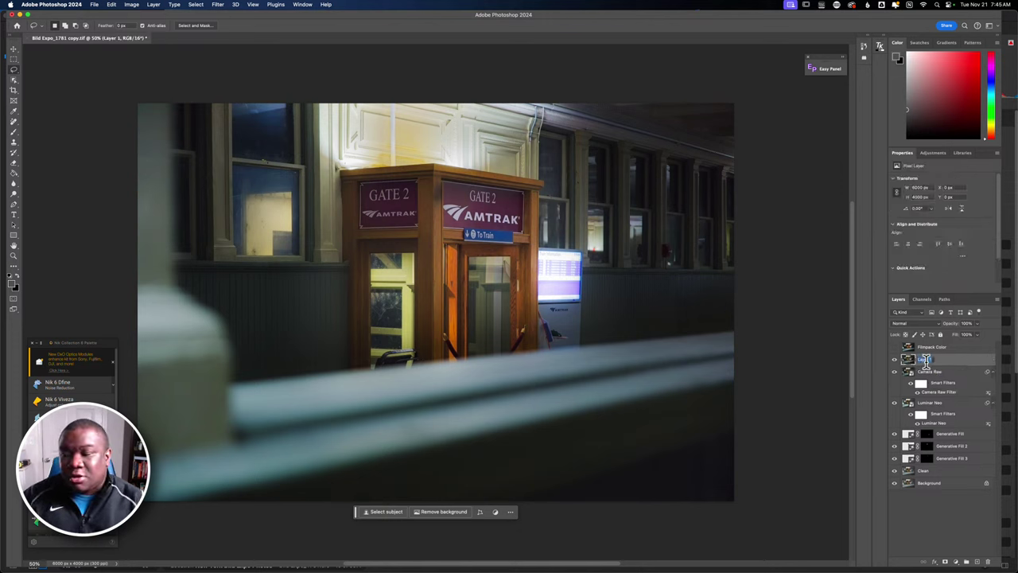
pyautogui.press('BackSpace')
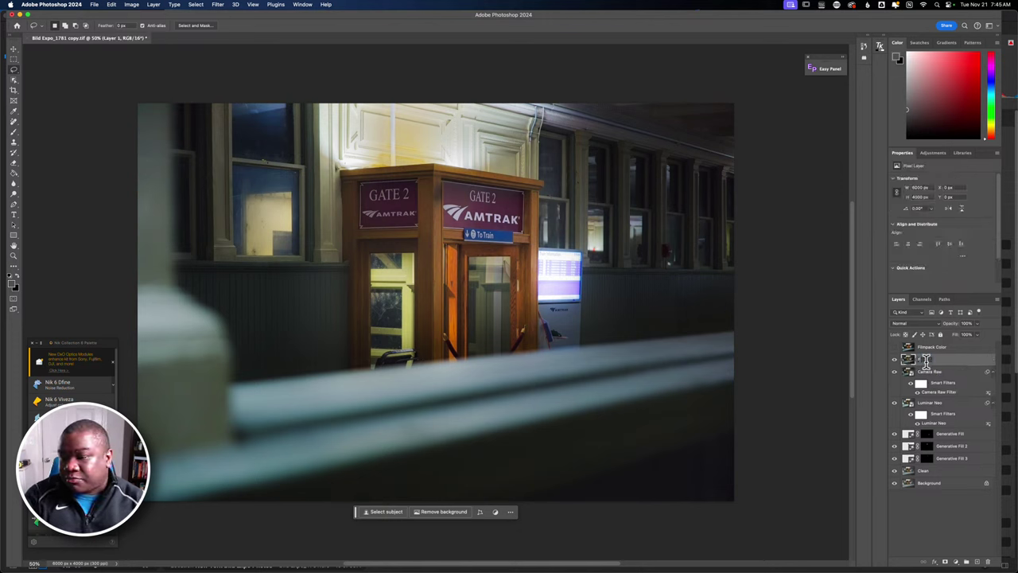
pyautogui.write('Flatten')
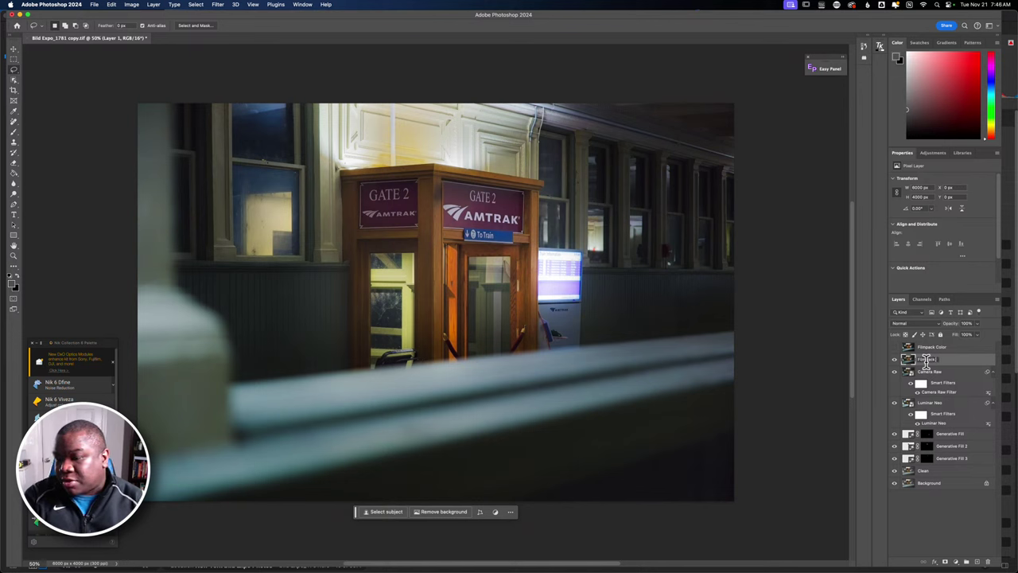
pyautogui.write('ed')
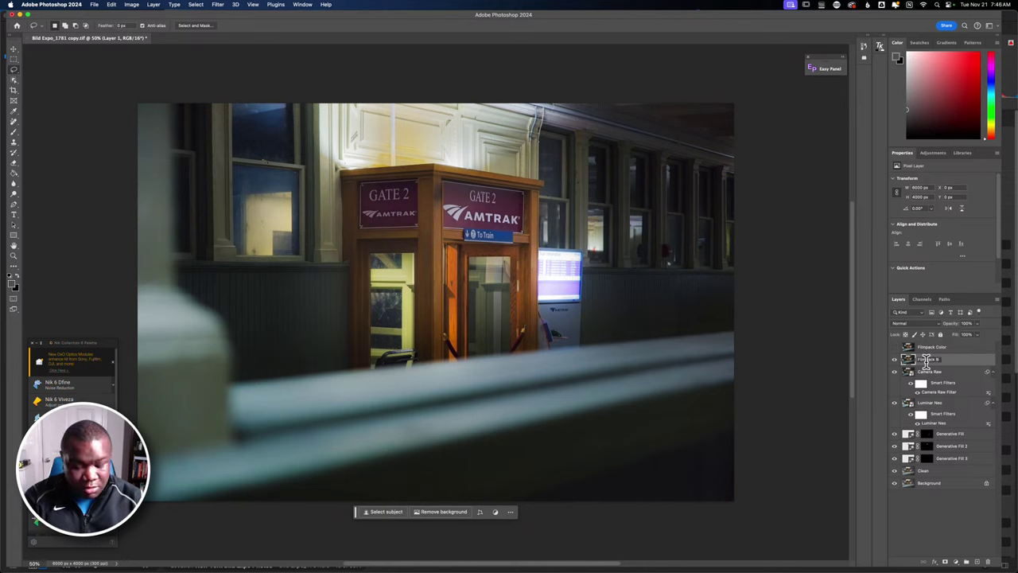
pyautogui.write(' Base')
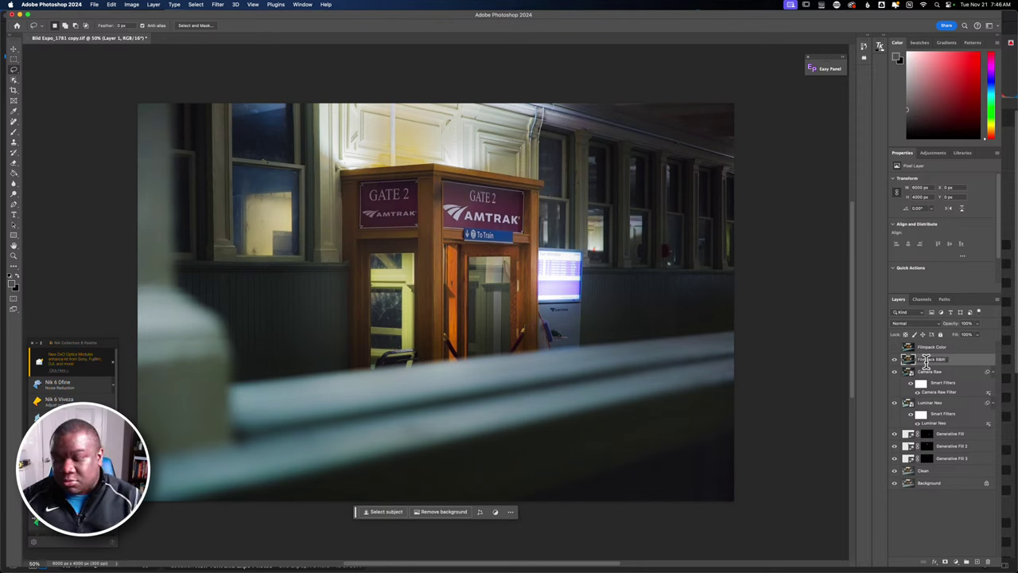
pyautogui.click(926, 363)
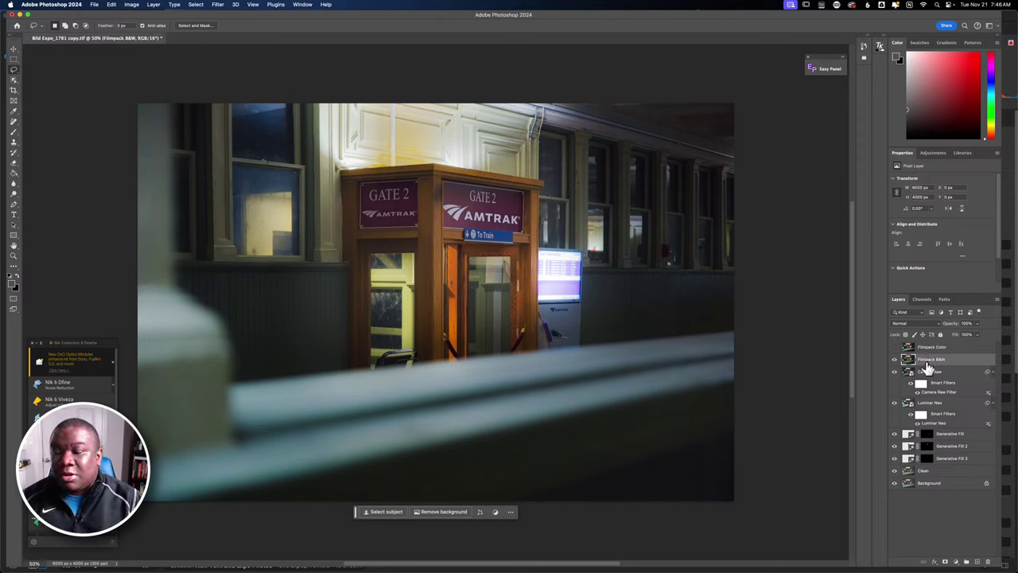
# Launch DxO FilmPack 7 from Filter > DxO Labs on the Filmpack B&W layer.
pyautogui.click(215, 6)
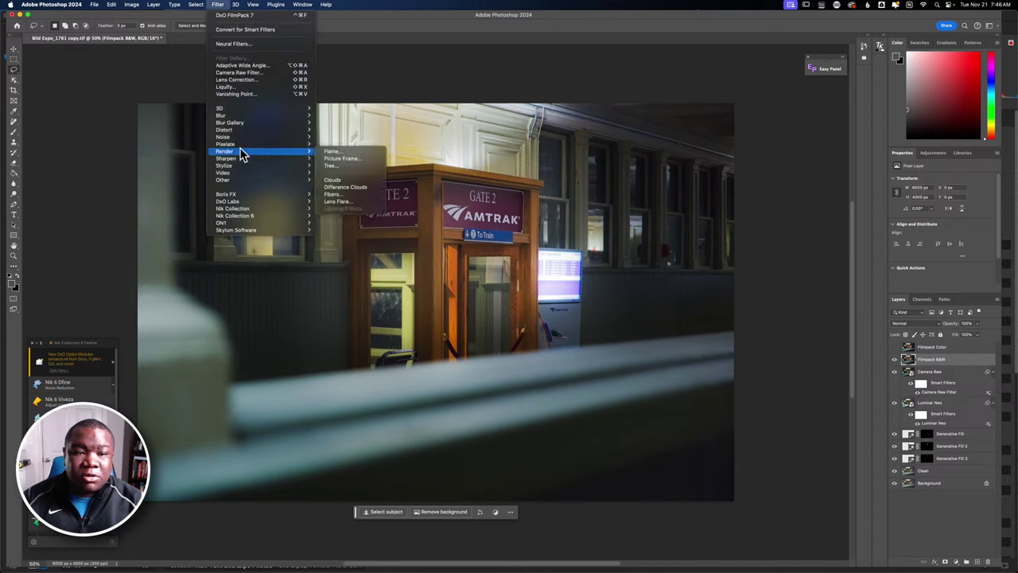
pyautogui.moveTo(253, 209)
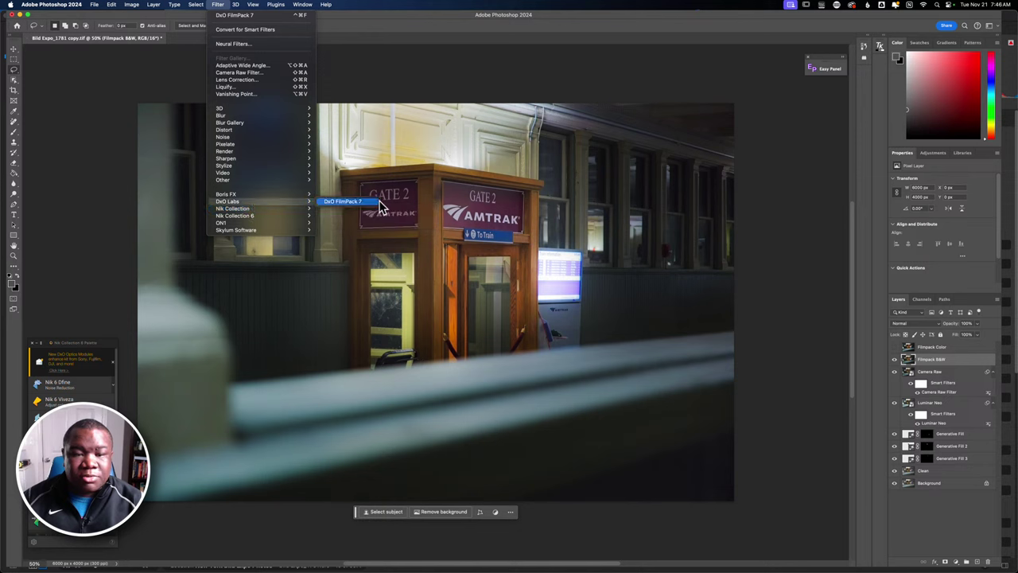
pyautogui.click(371, 204)
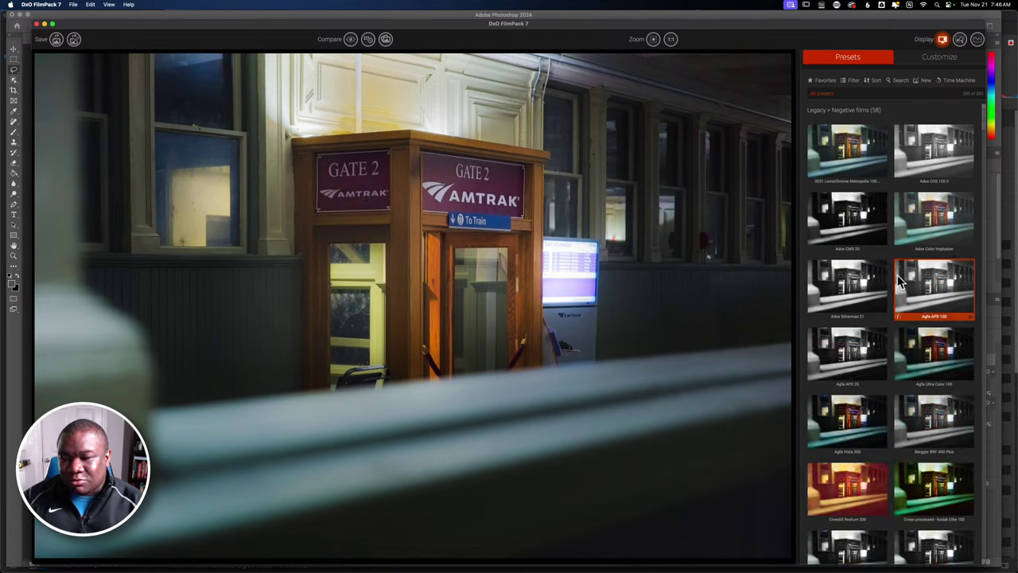
# Compare Adox CMS 20 with Adox CHS 100 II, then save the CMS 20 look to Photoshop.
pyautogui.click(846, 227)
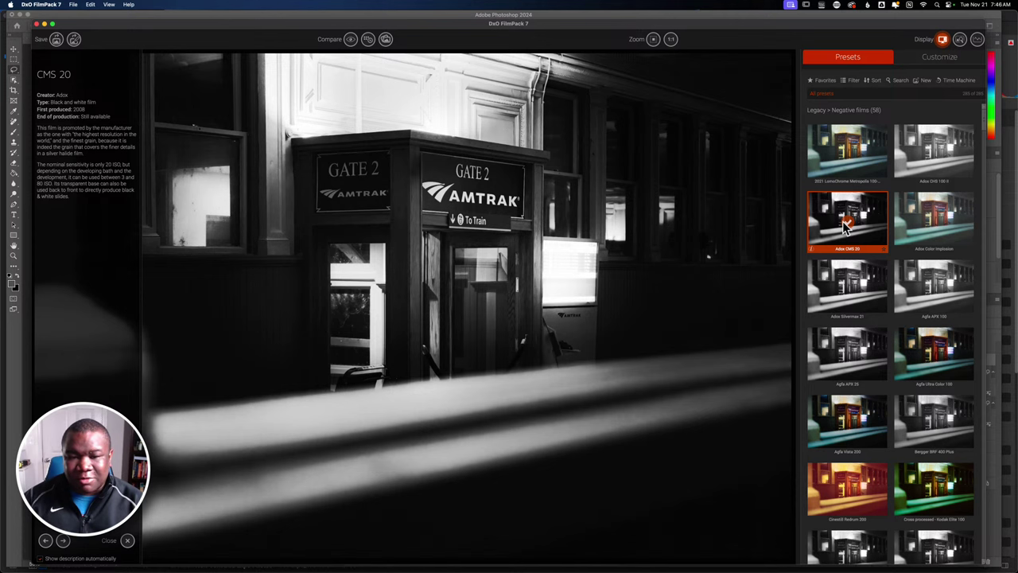
pyautogui.click(945, 152)
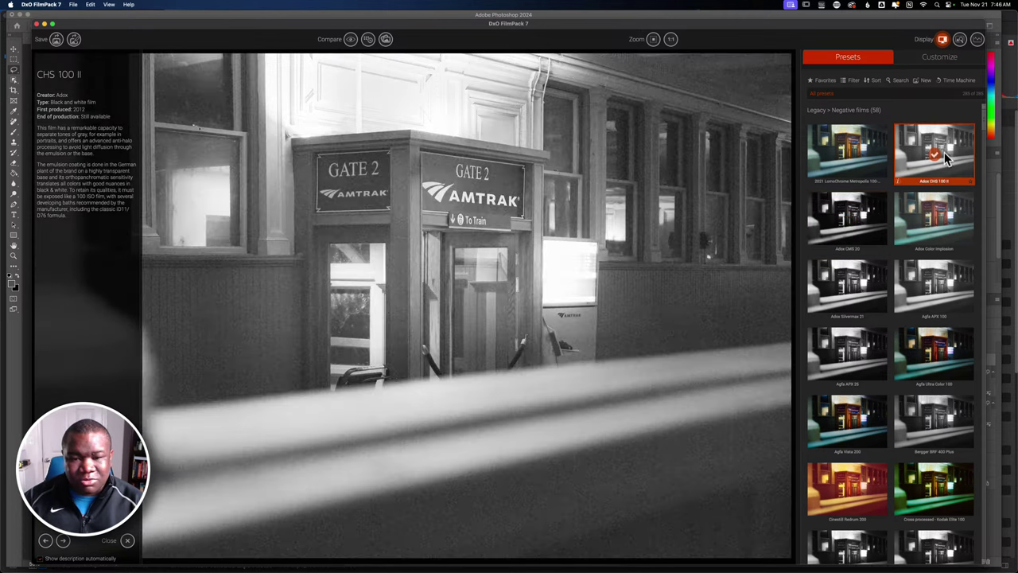
pyautogui.click(858, 221)
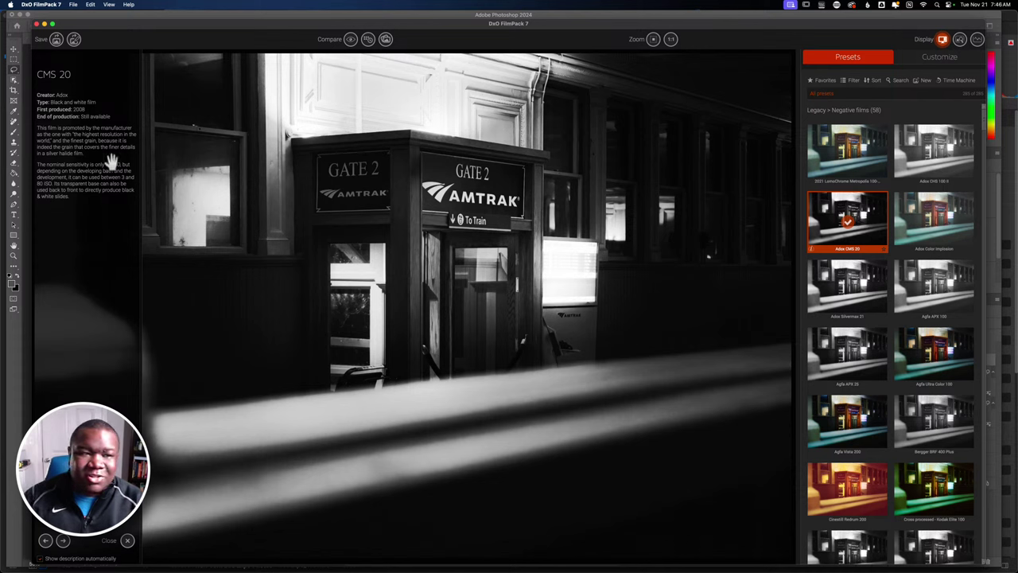
pyautogui.click(56, 41)
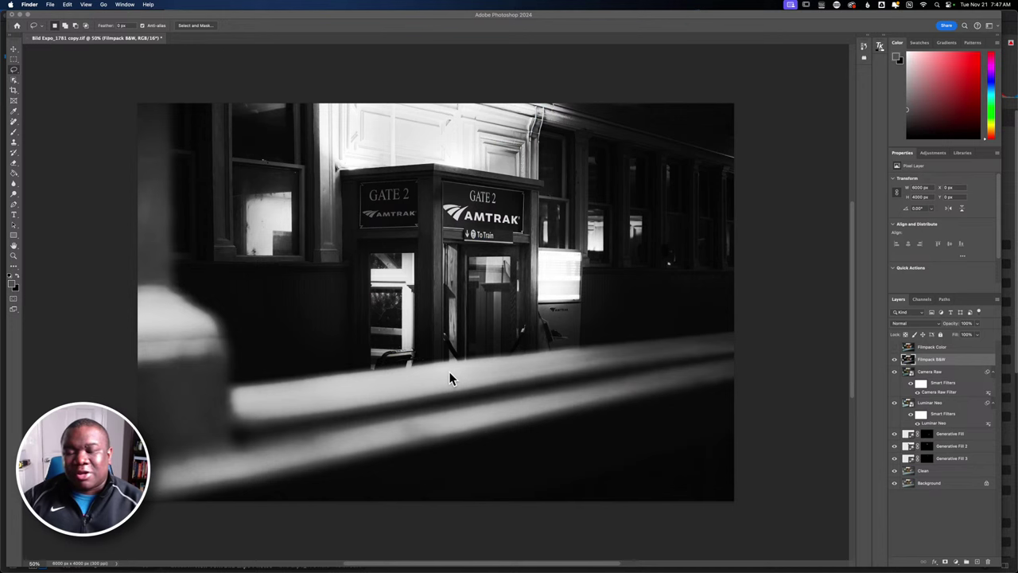
# Compare the Filmpack B&W layer on and off, leave it hidden, and select Filmpack Color.
pyautogui.click(898, 354)
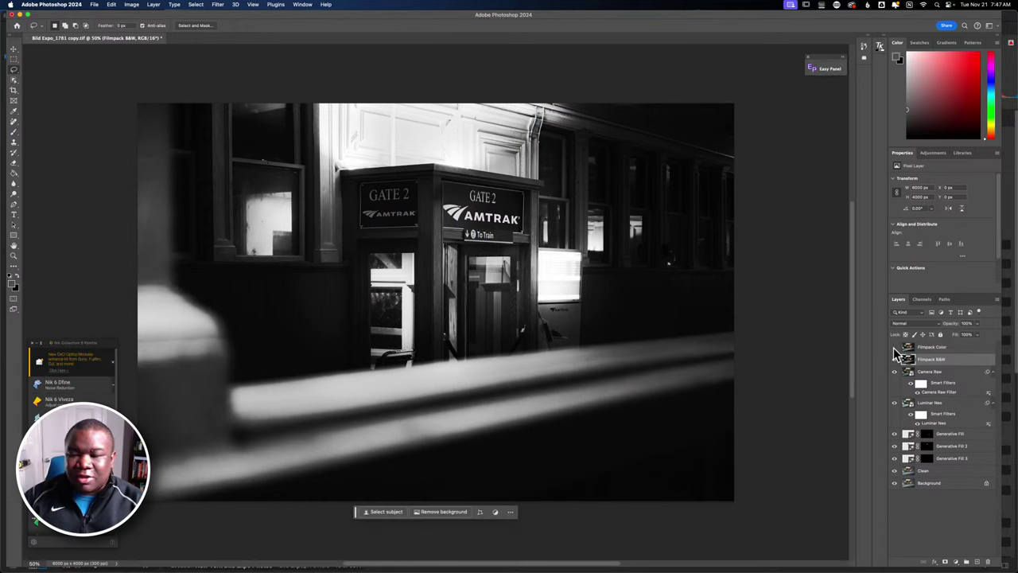
pyautogui.click(896, 356)
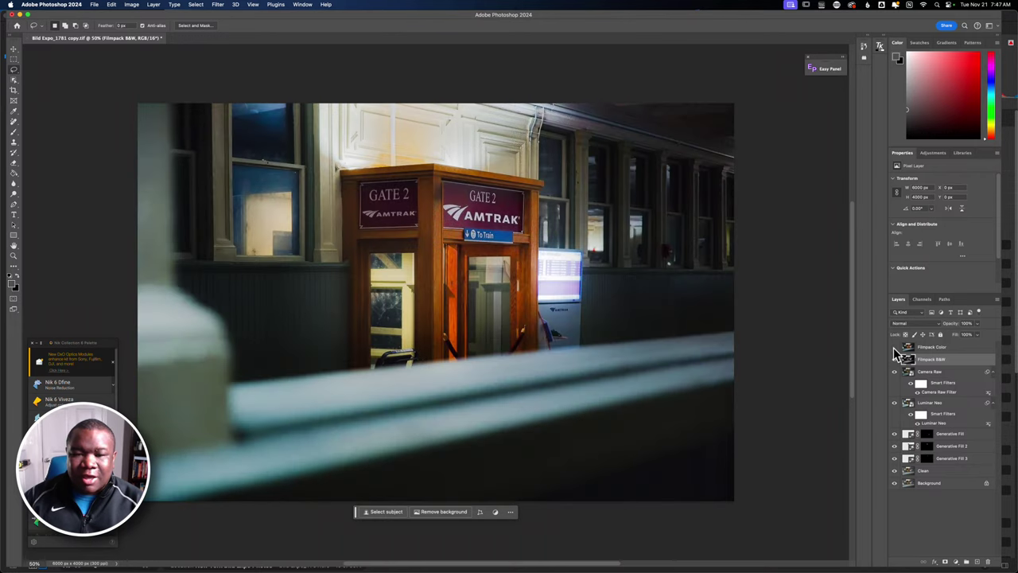
pyautogui.click(896, 356)
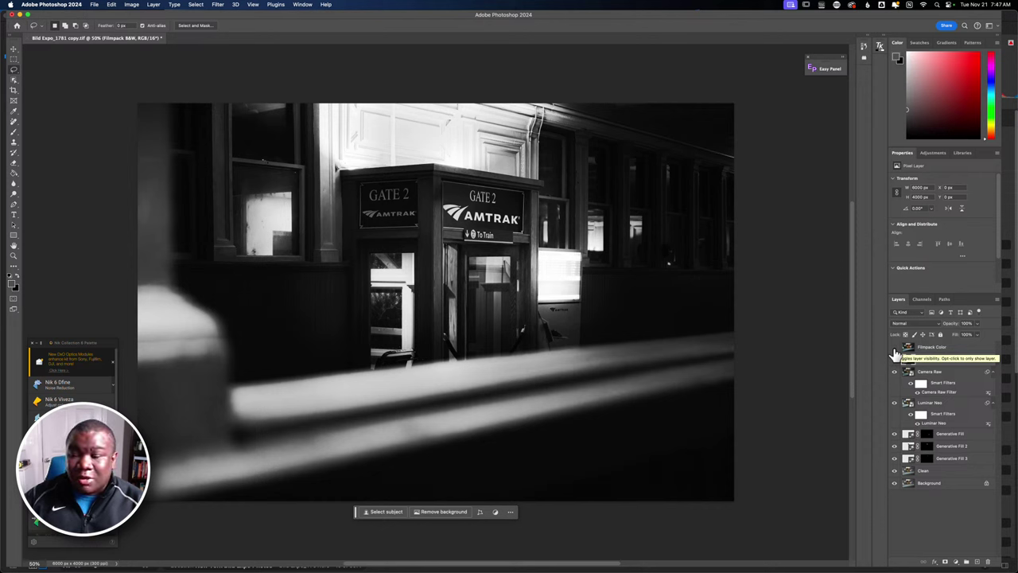
pyautogui.click(896, 356)
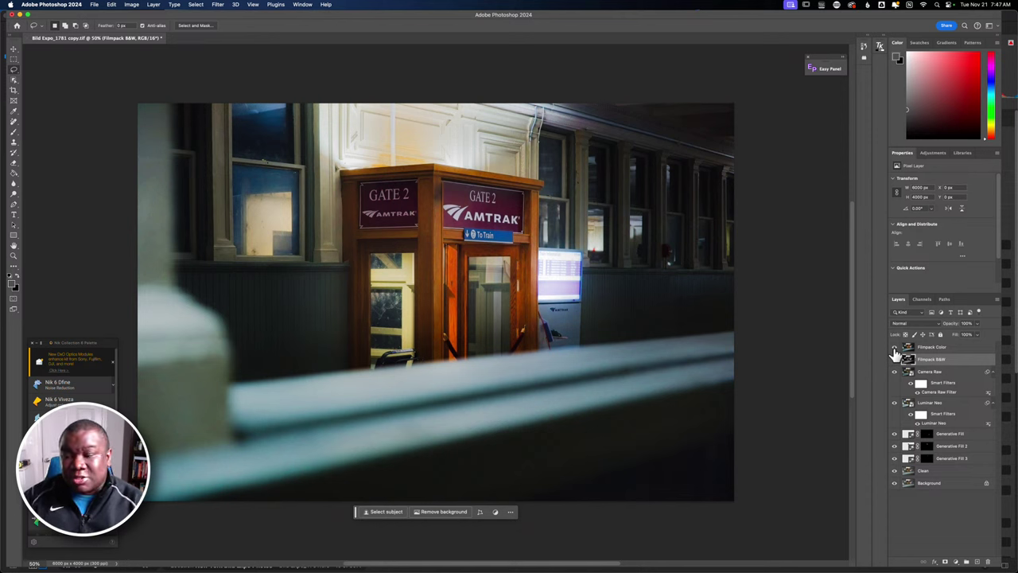
pyautogui.click(932, 349)
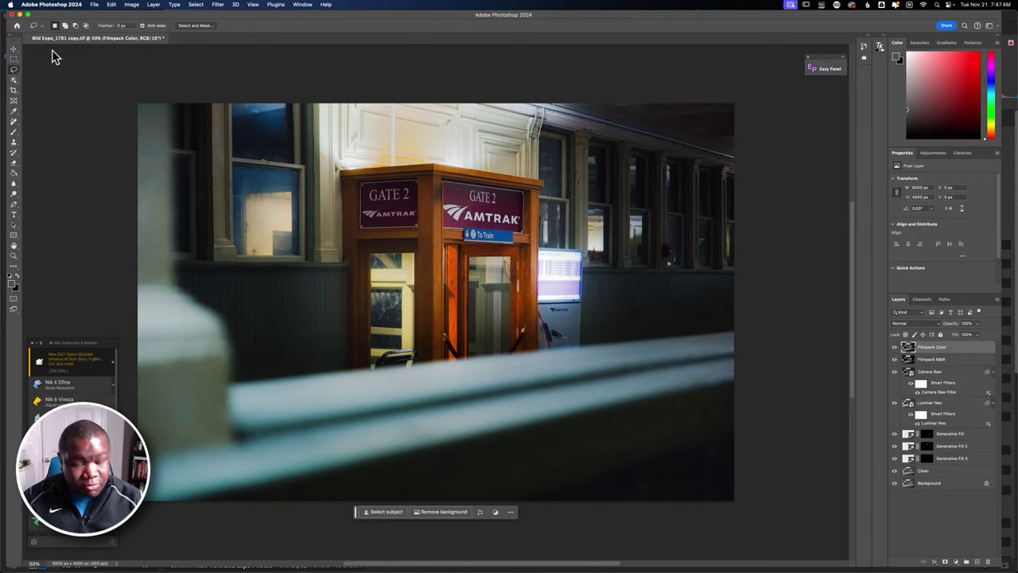
# Open Export As from the File menu and switch the export format to JPG.
pyautogui.click(94, 4)
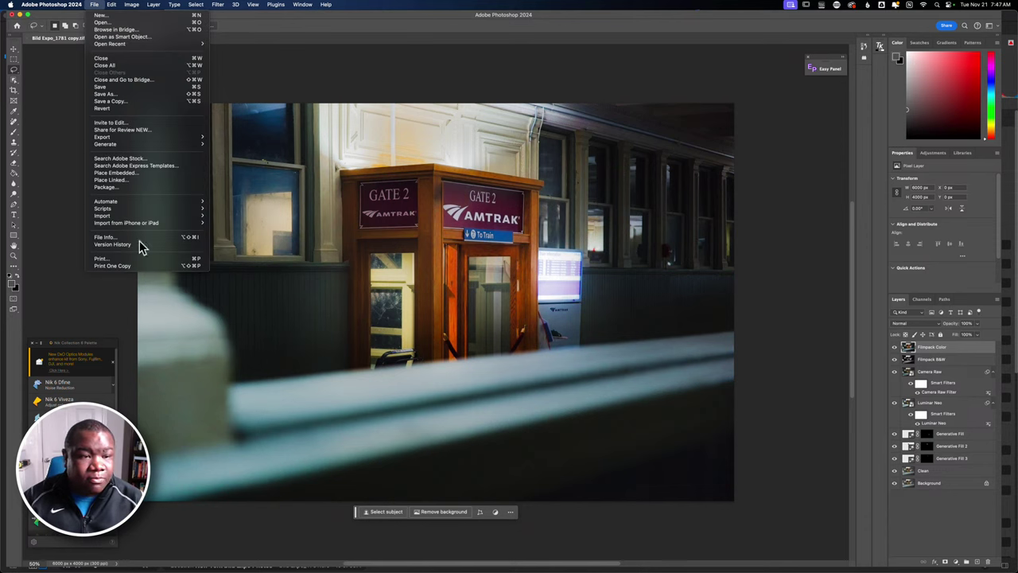
pyautogui.moveTo(129, 136)
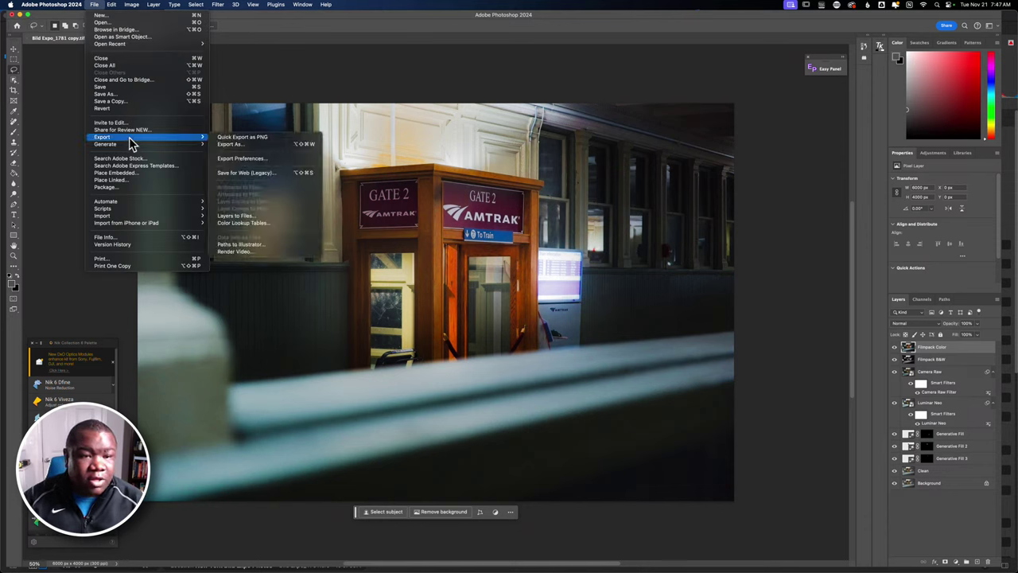
pyautogui.click(259, 144)
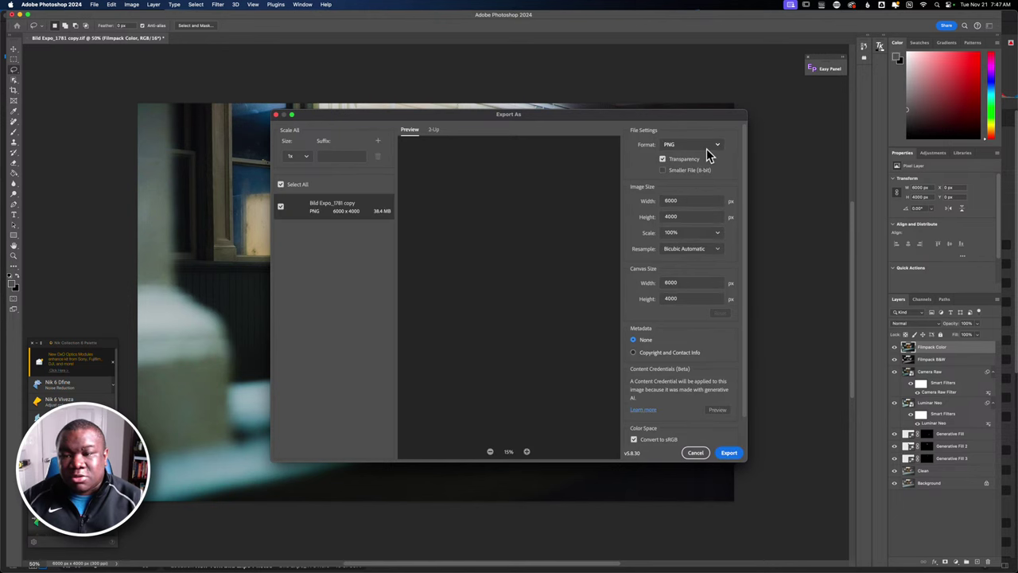
pyautogui.click(708, 151)
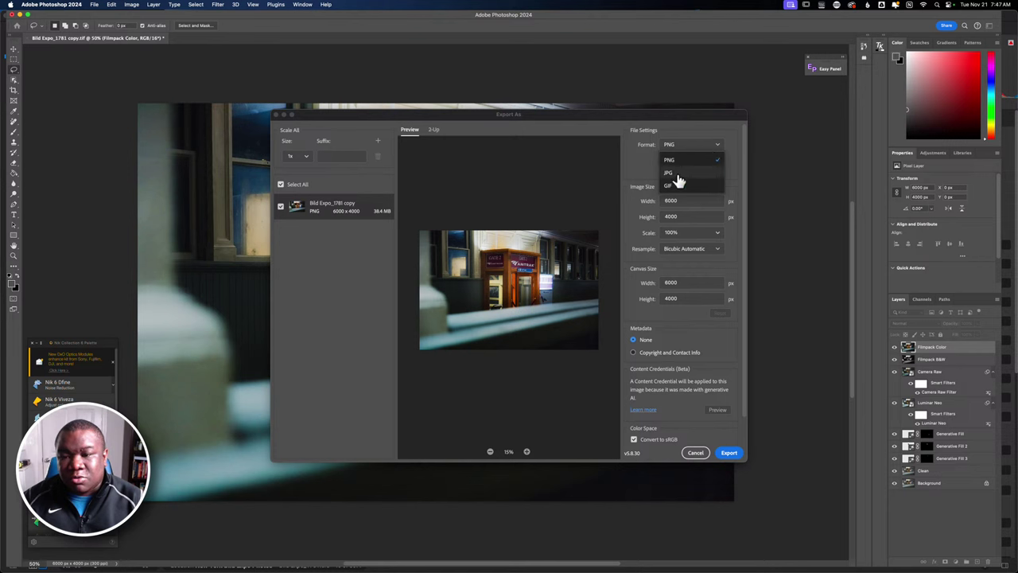
pyautogui.click(677, 181)
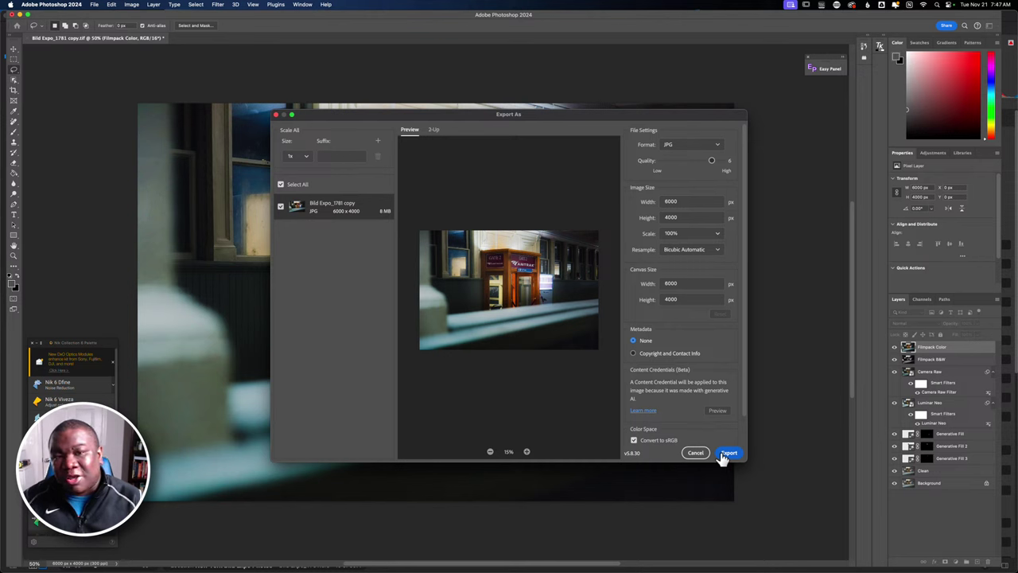
# Raise the JPG quality from 6 to 7 and start the export to choose a save location.
pyautogui.scroll(-2, 708, 428)
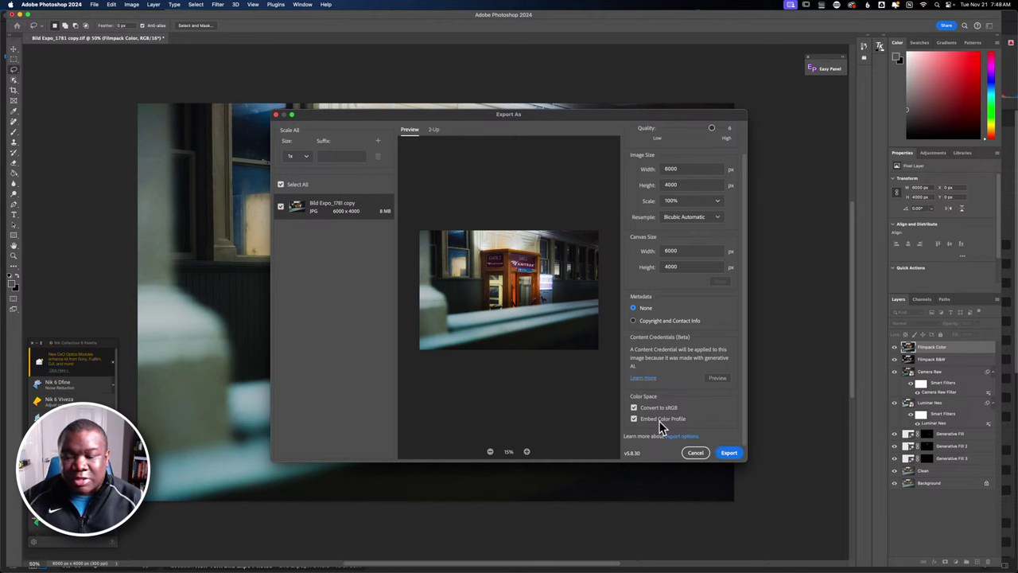
pyautogui.click(730, 455)
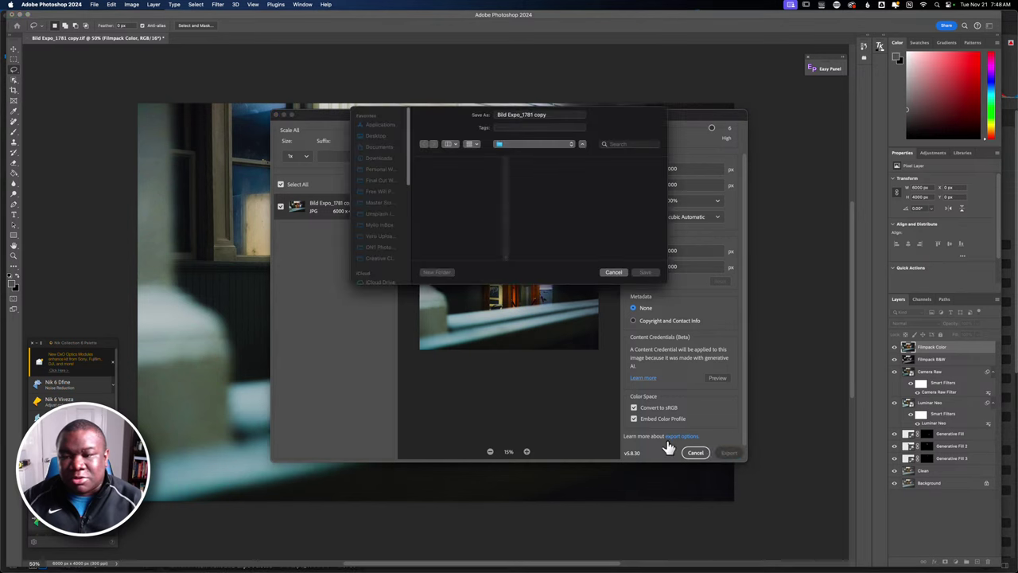
pyautogui.click(612, 273)
pyautogui.scroll(2, 719, 140)
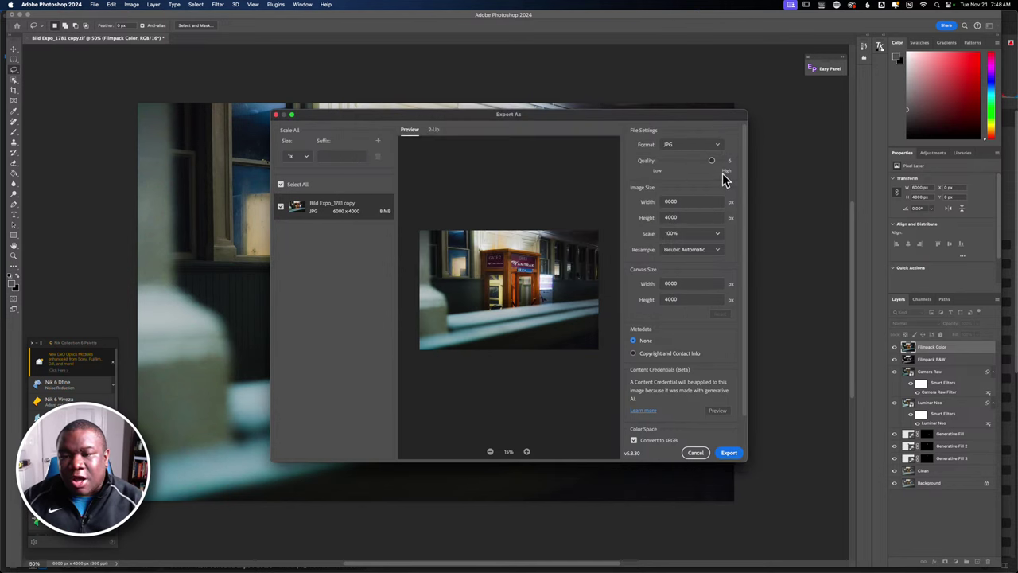
pyautogui.moveTo(714, 160); pyautogui.dragTo(748, 165)
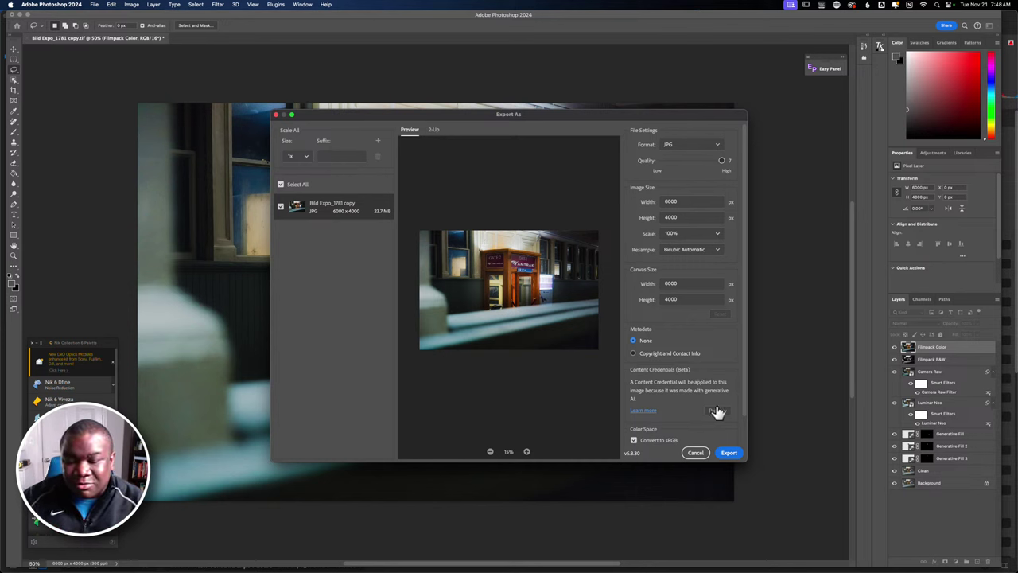
pyautogui.click(729, 453)
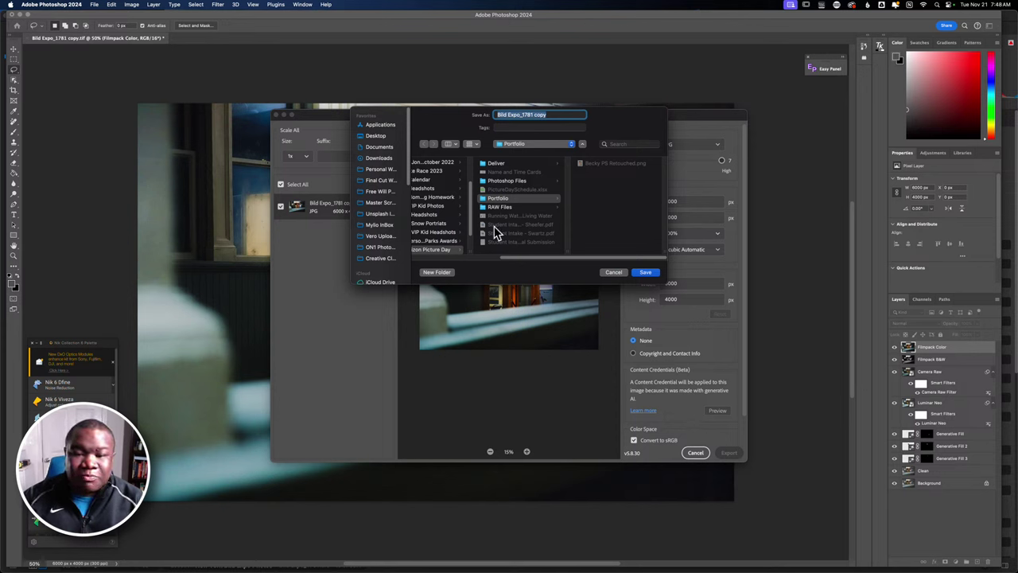
# Save the color JPG as 'Train Station Color' in the Vero Uploads folder.
pyautogui.click(385, 237)
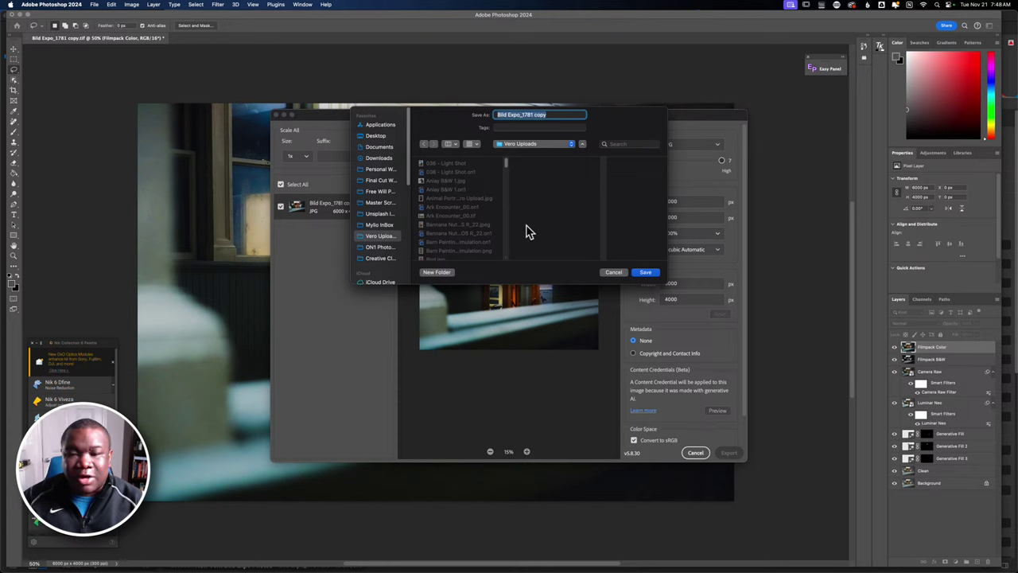
pyautogui.write('Trai')
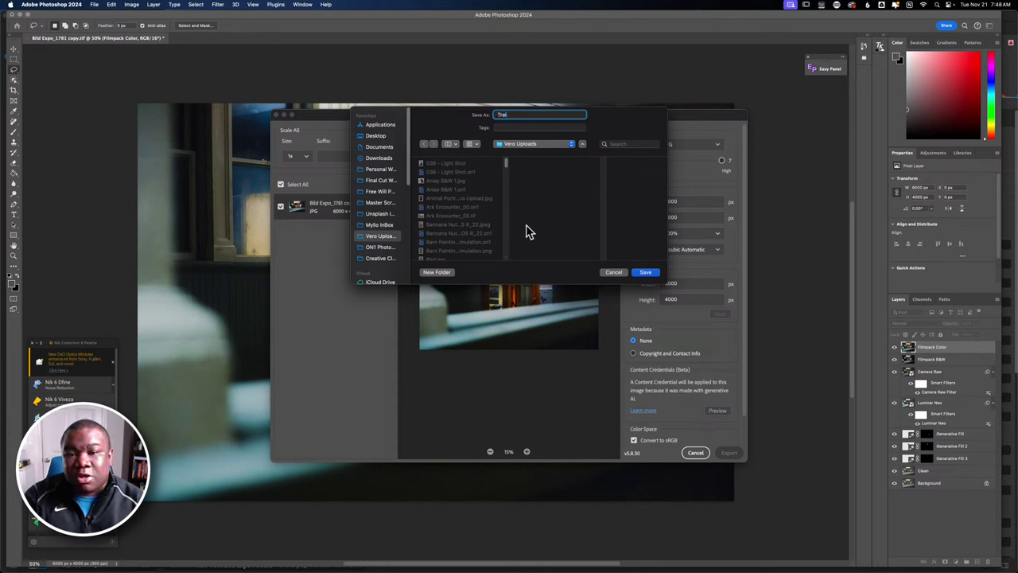
pyautogui.write('n Station')
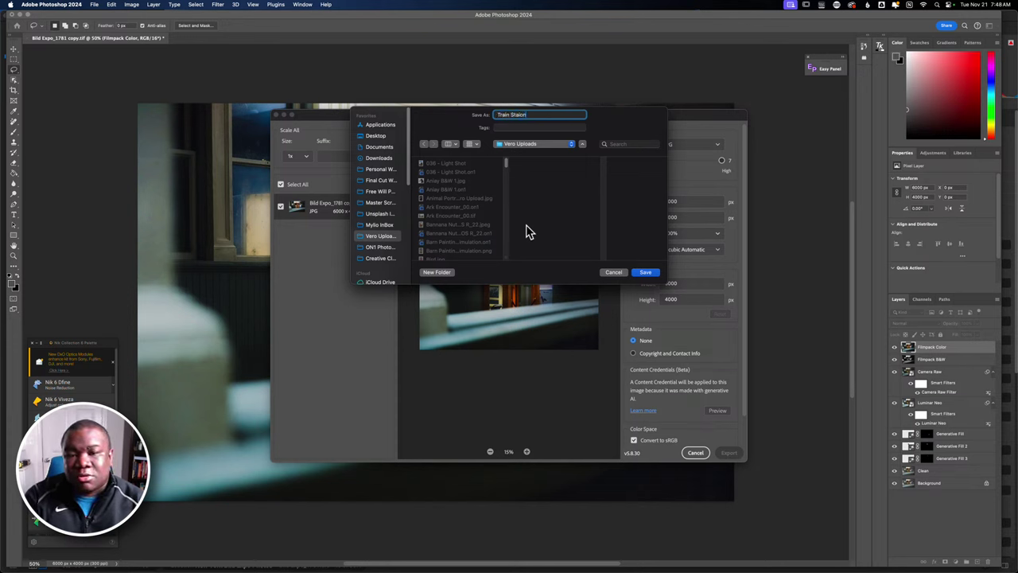
pyautogui.write(' Color')
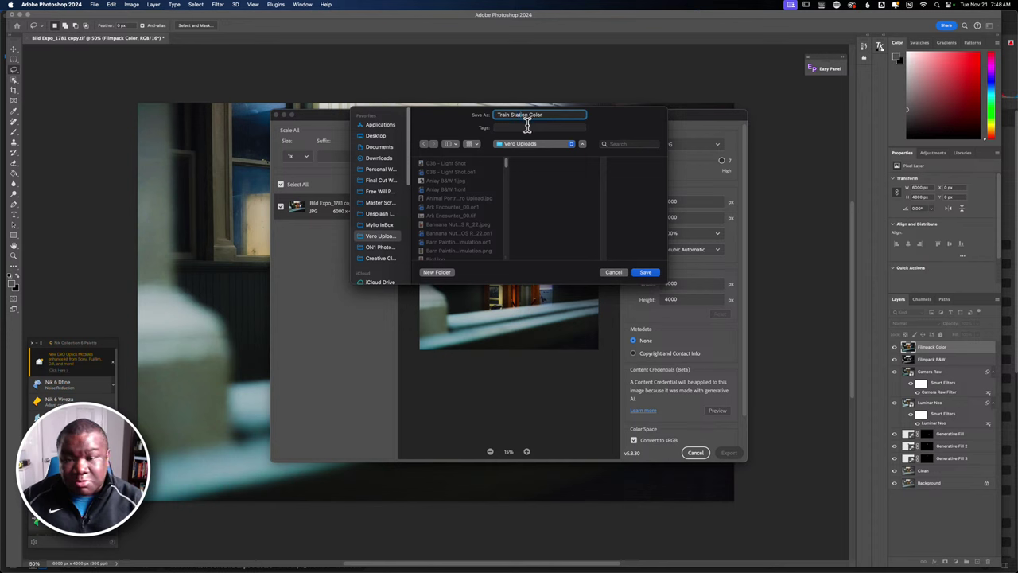
pyautogui.click(646, 274)
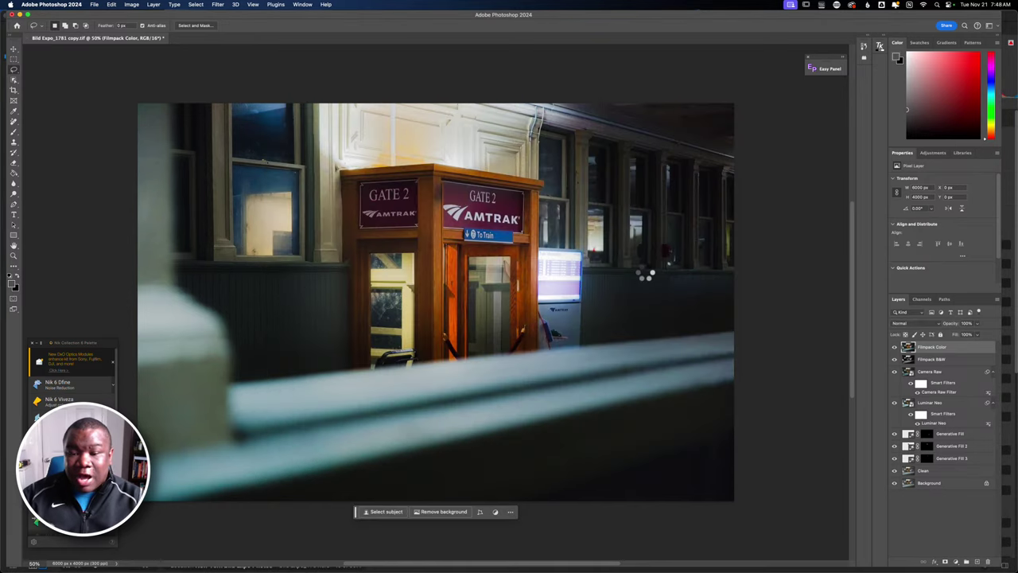
# Hide the Filmpack Color layer to reveal the black-and-white version, then open Export As.
pyautogui.click(894, 347)
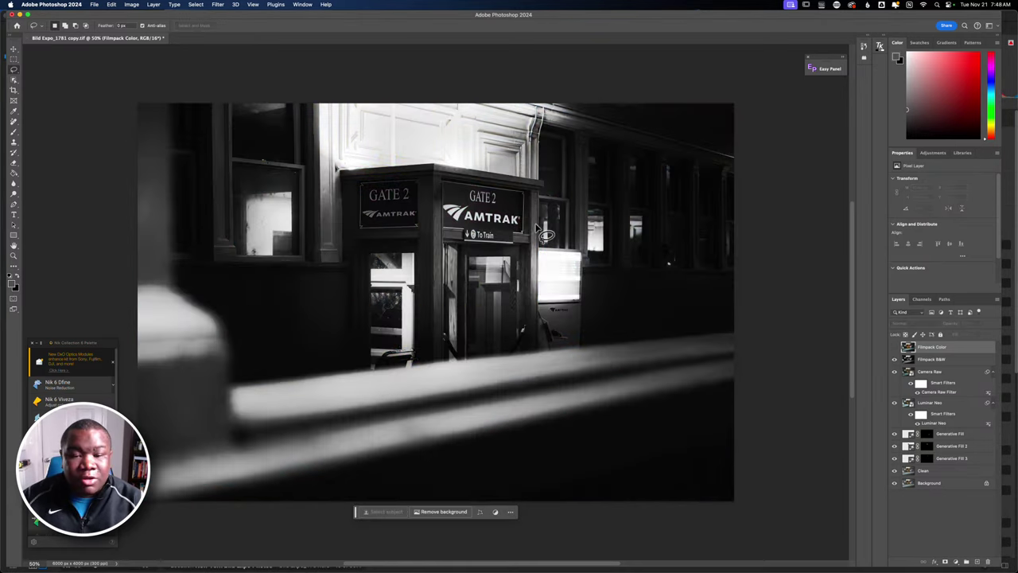
pyautogui.click(95, 7)
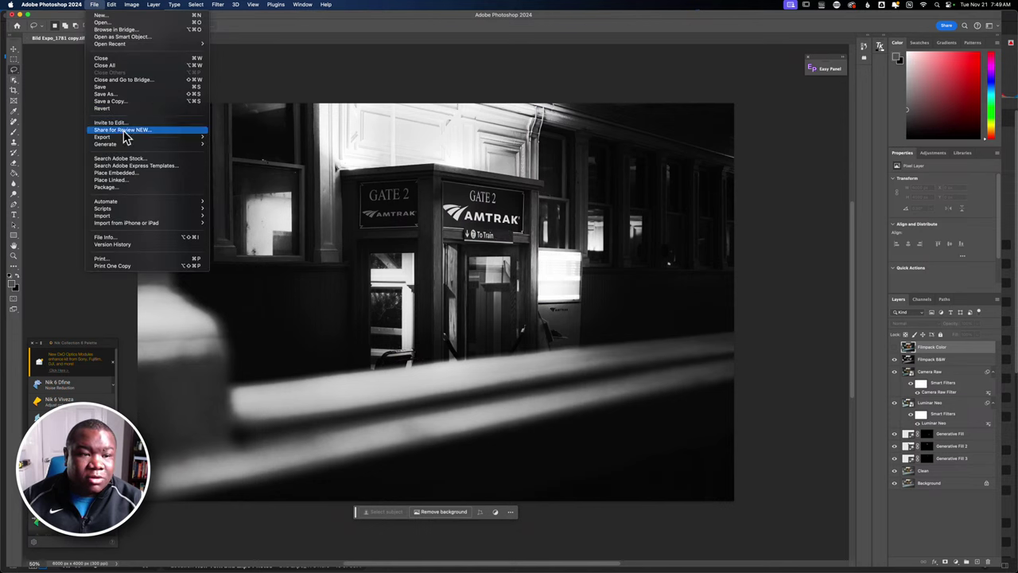
pyautogui.moveTo(123, 138)
pyautogui.click(264, 145)
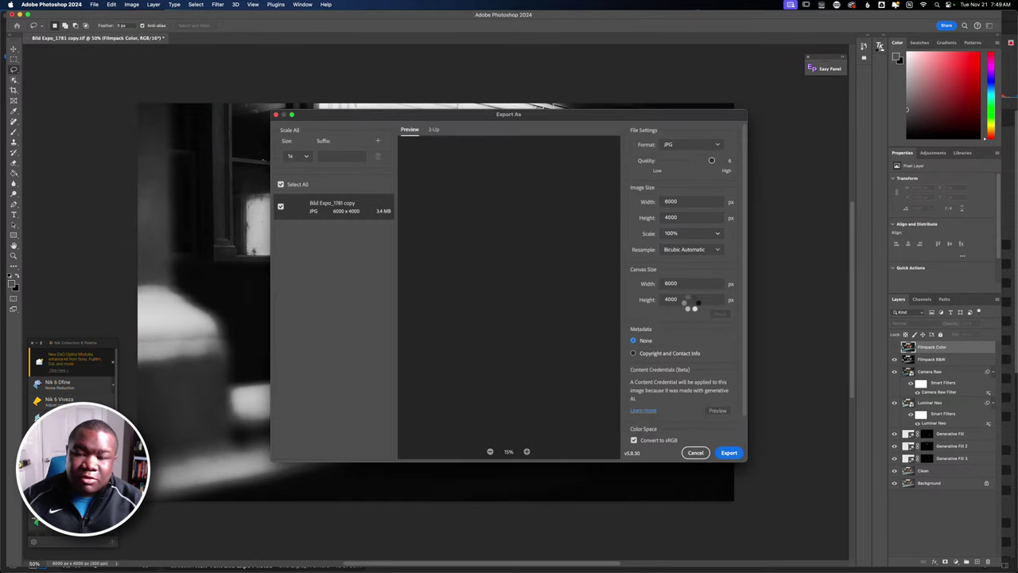
# Export the black-and-white image as a quality 7 JPG named 'Train Station B_W'.
pyautogui.moveTo(711, 162); pyautogui.dragTo(739, 161)
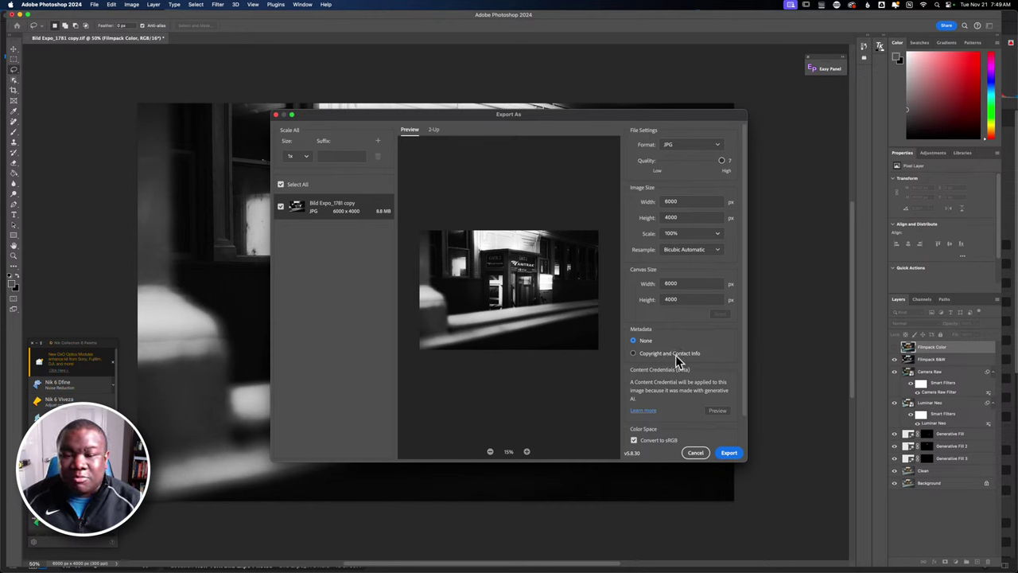
pyautogui.scroll(-2, 676, 354)
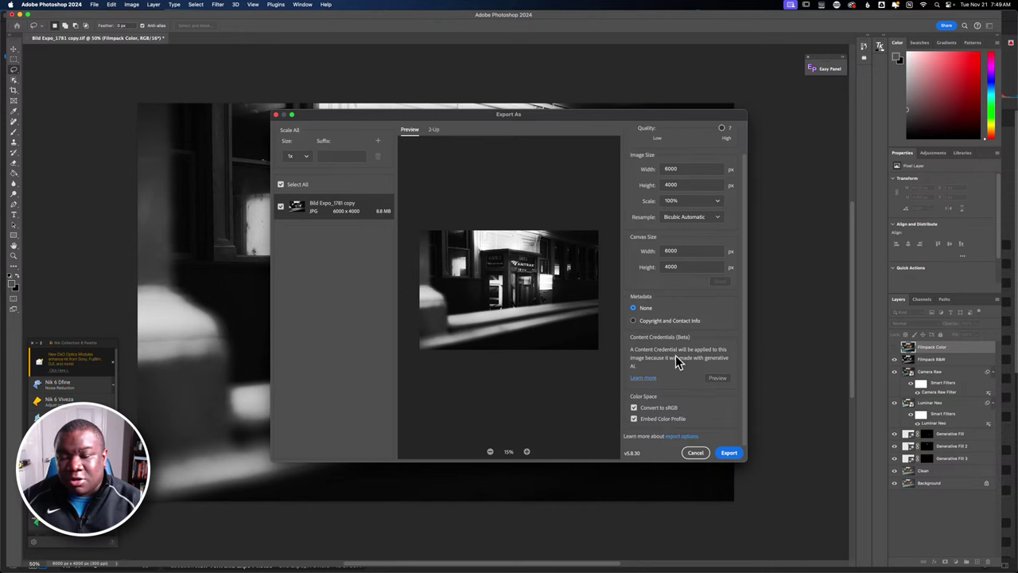
pyautogui.click(729, 453)
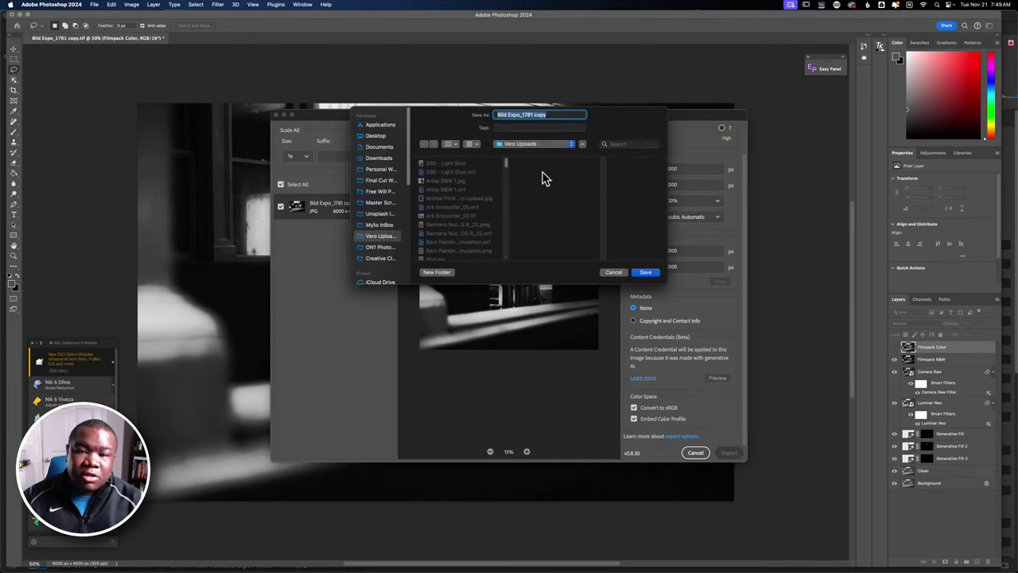
pyautogui.write('Train S')
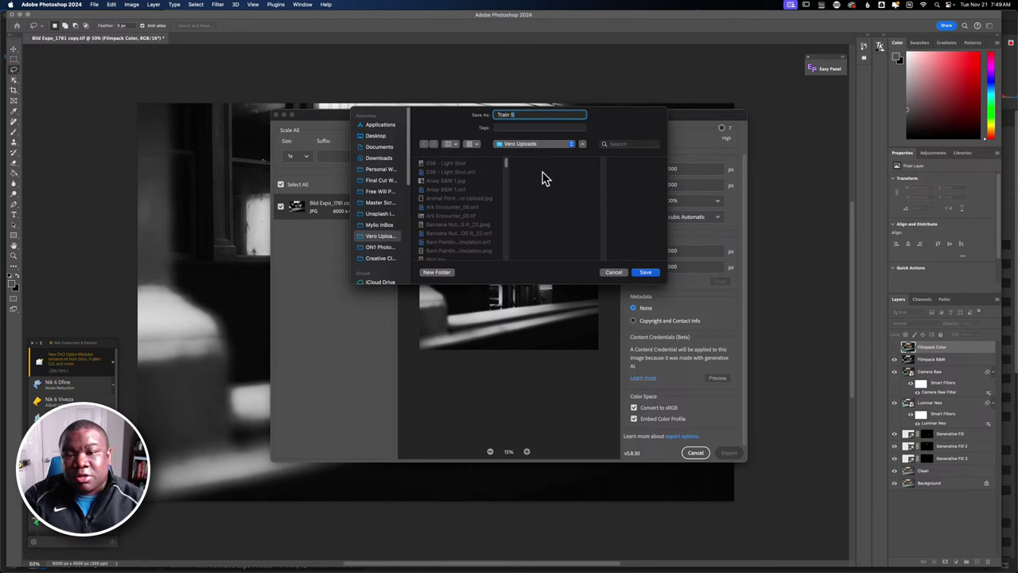
pyautogui.write('tation')
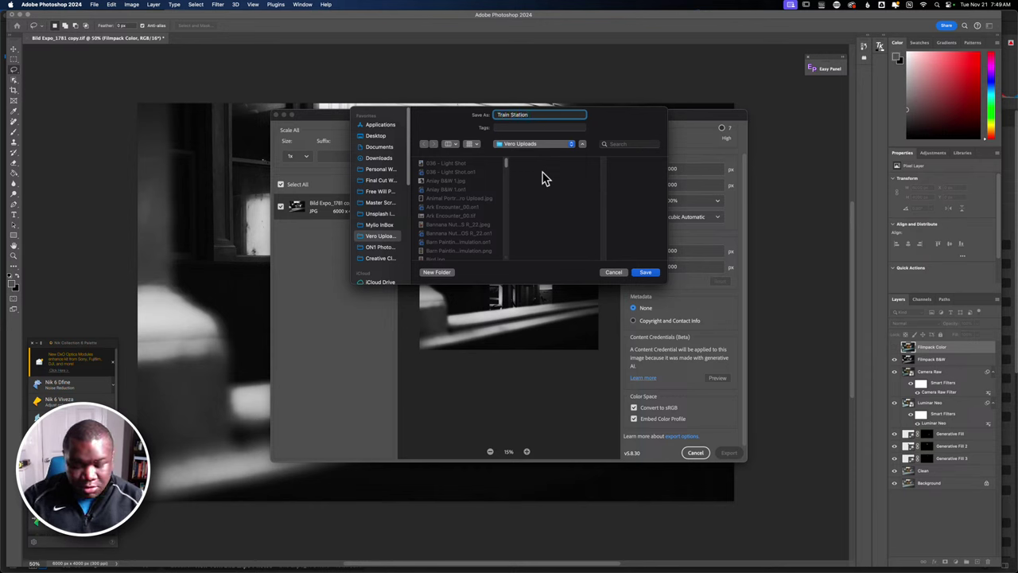
pyautogui.write(' B')
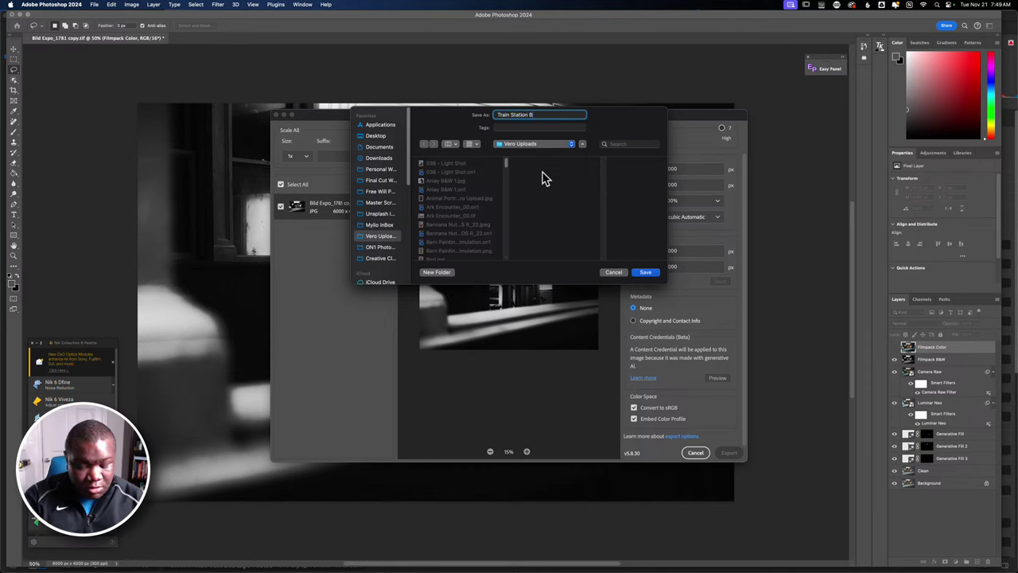
pyautogui.write('_W')
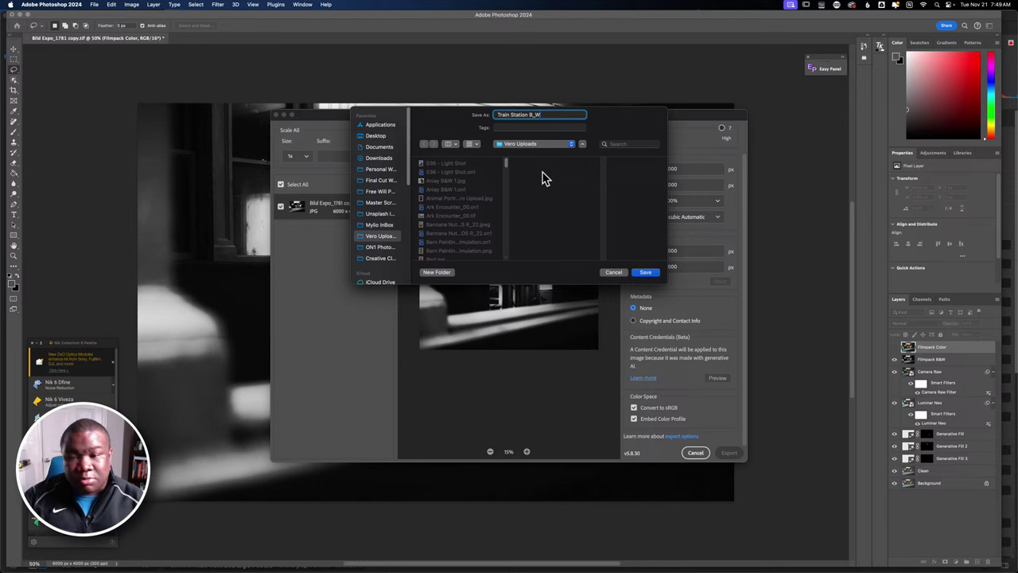
pyautogui.click(646, 273)
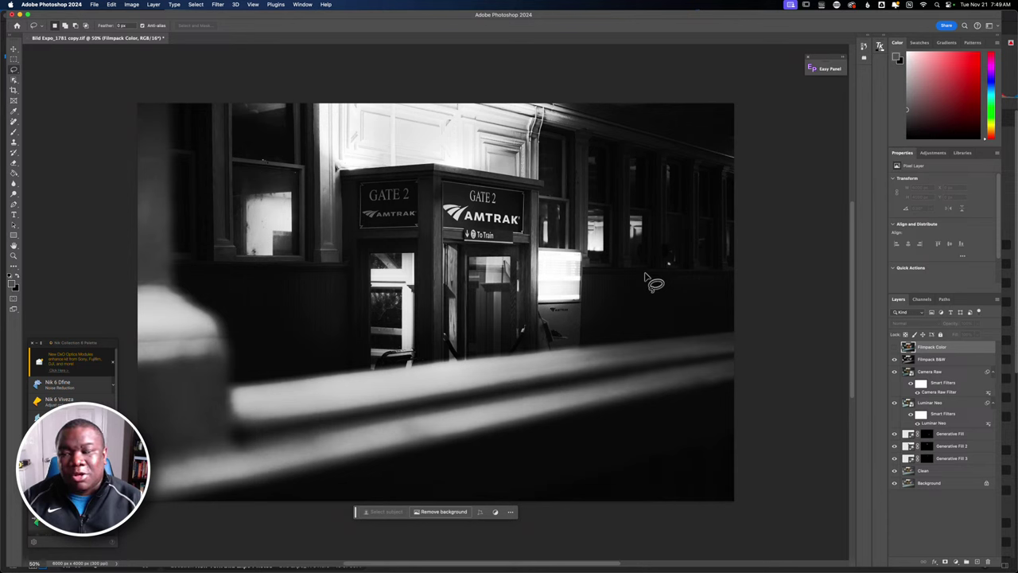
# Save the document with Cmd+S as an uncompressed layered TIFF, suppressing the layer-size warning.
pyautogui.press('super+s')
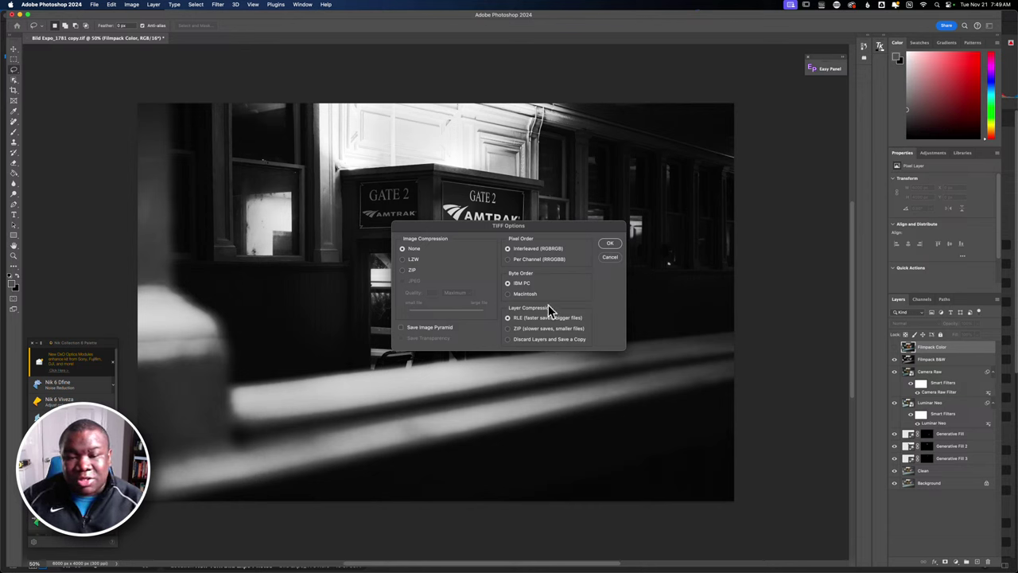
pyautogui.click(609, 243)
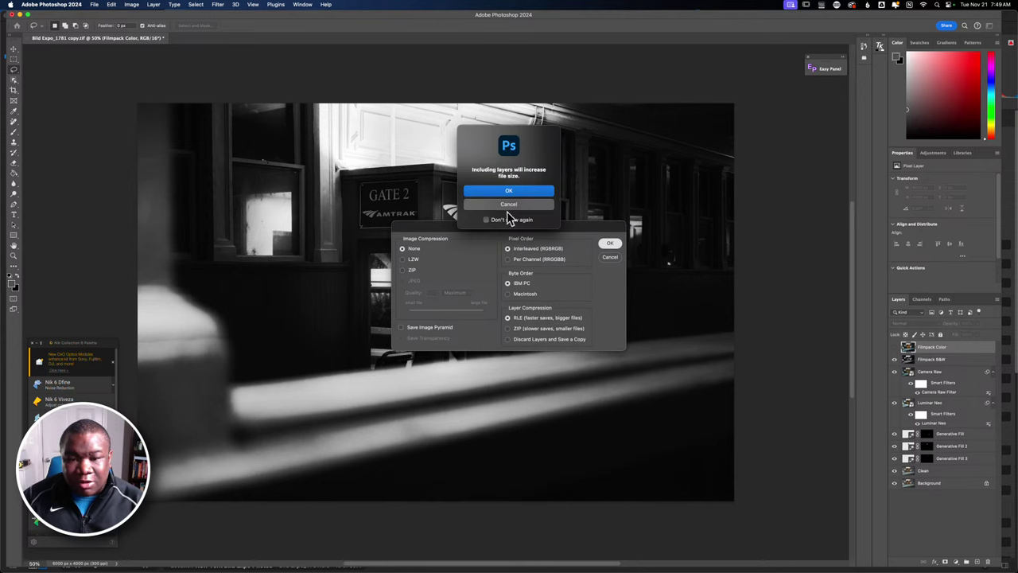
pyautogui.click(487, 220)
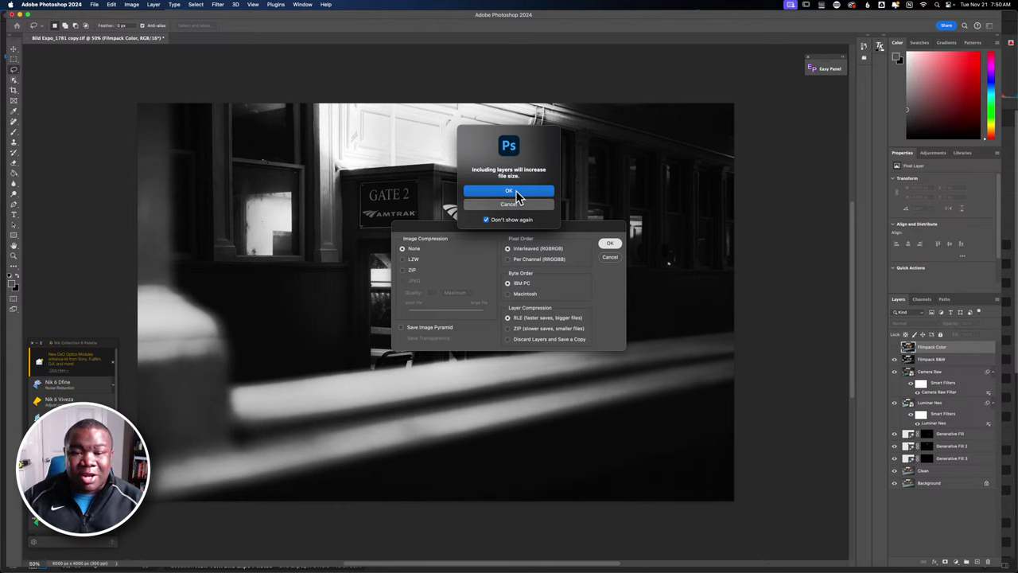
pyautogui.click(515, 192)
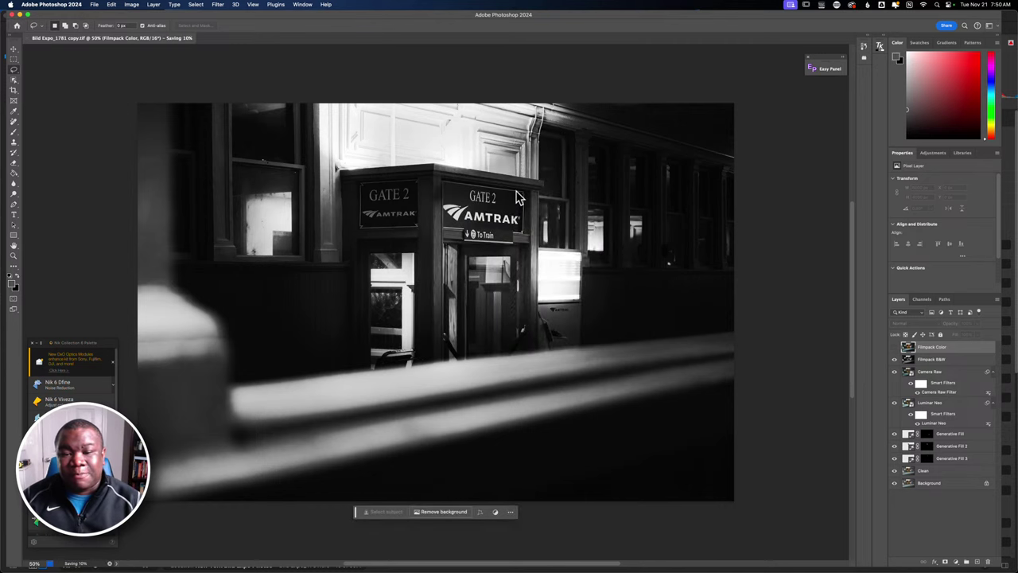